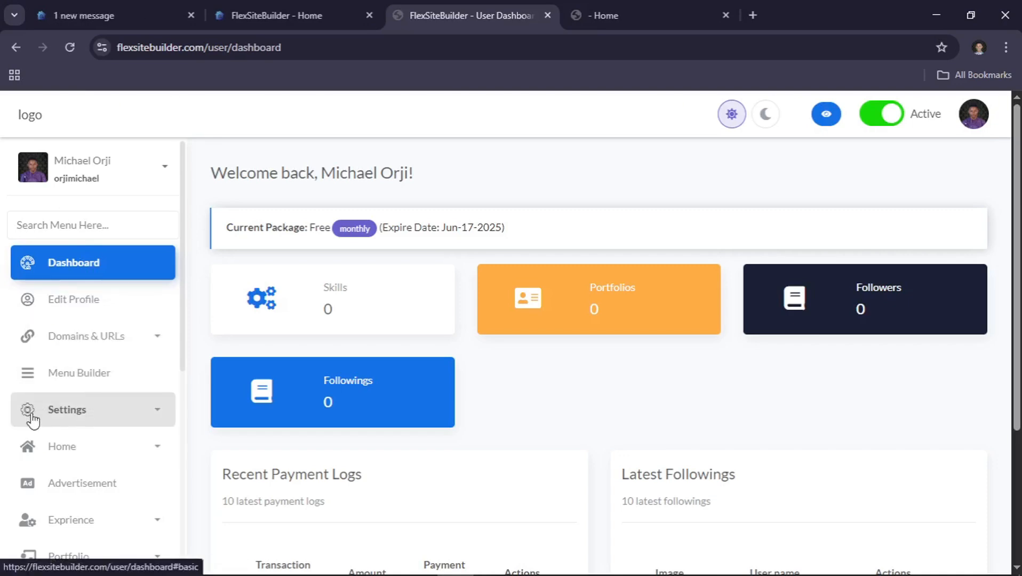
Step: Open the website's General Settings page in the user dashboard
click(76, 416)
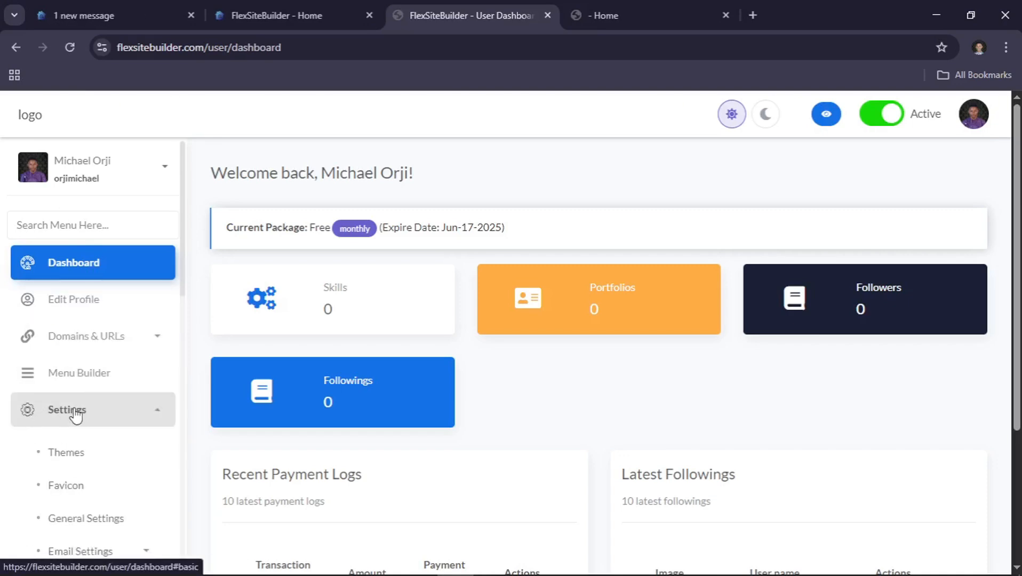
scroll(77, 416, down, 2)
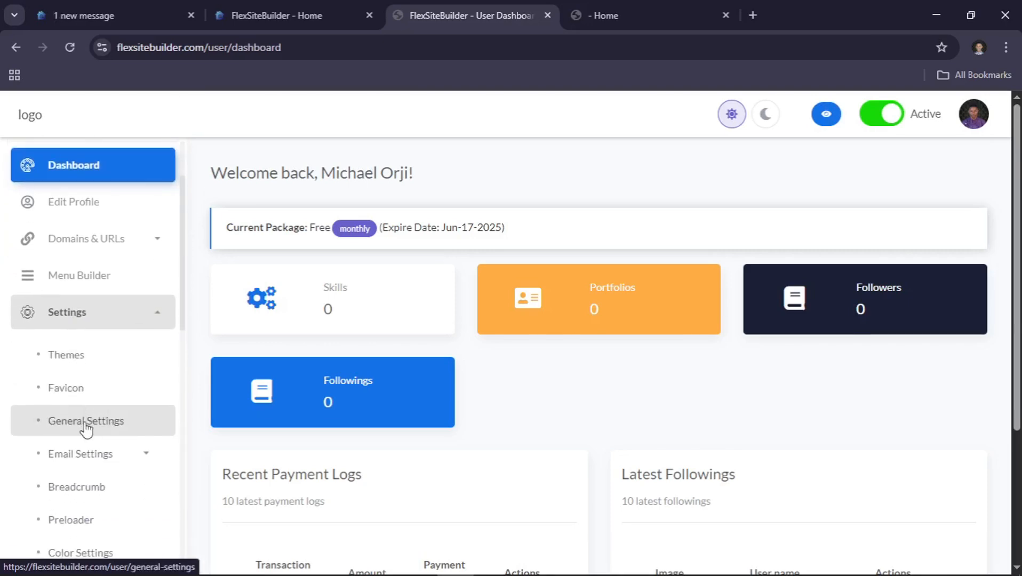
click(86, 428)
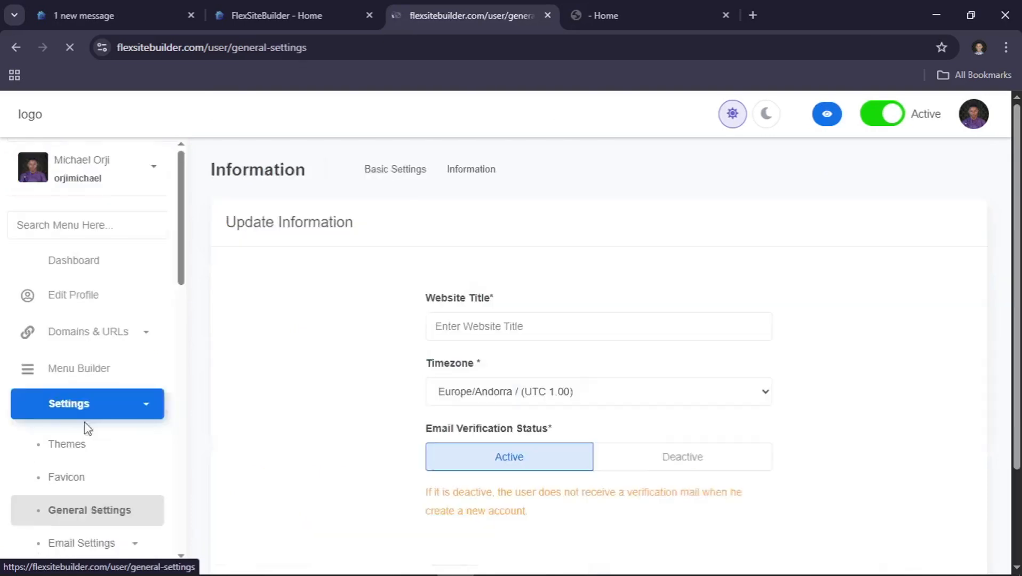
scroll(518, 390, down, 1)
scroll(516, 382, down, 1)
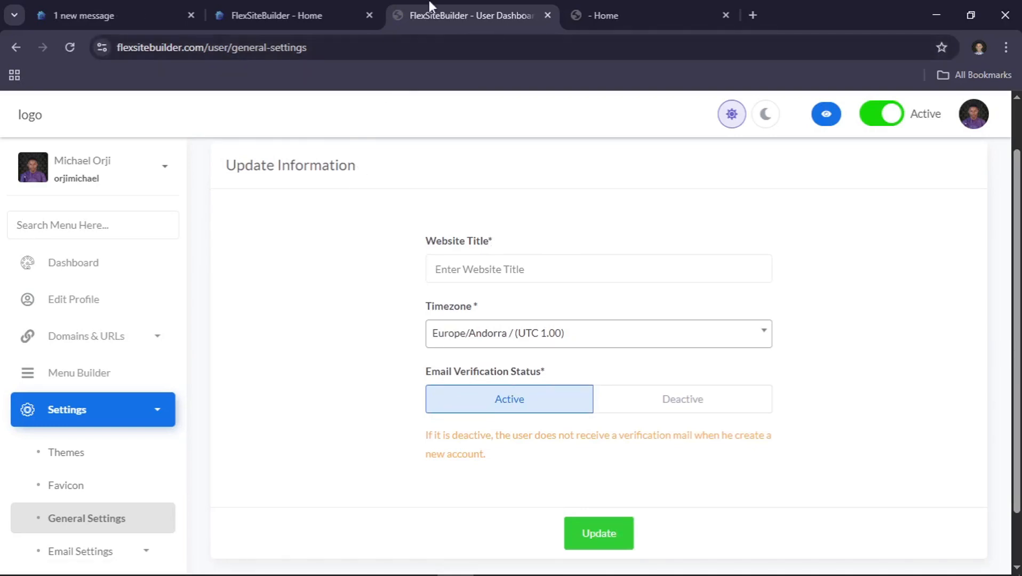
Step: Check the title area of the live website, comparing it with the dashboard's settings form, and return to the dashboard
click(636, 15)
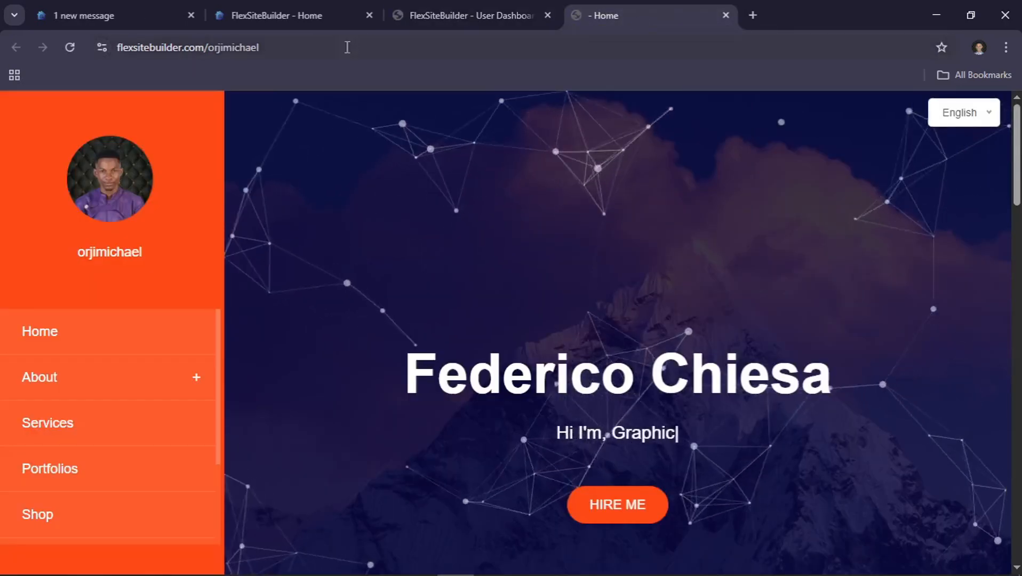
click(466, 10)
click(645, 12)
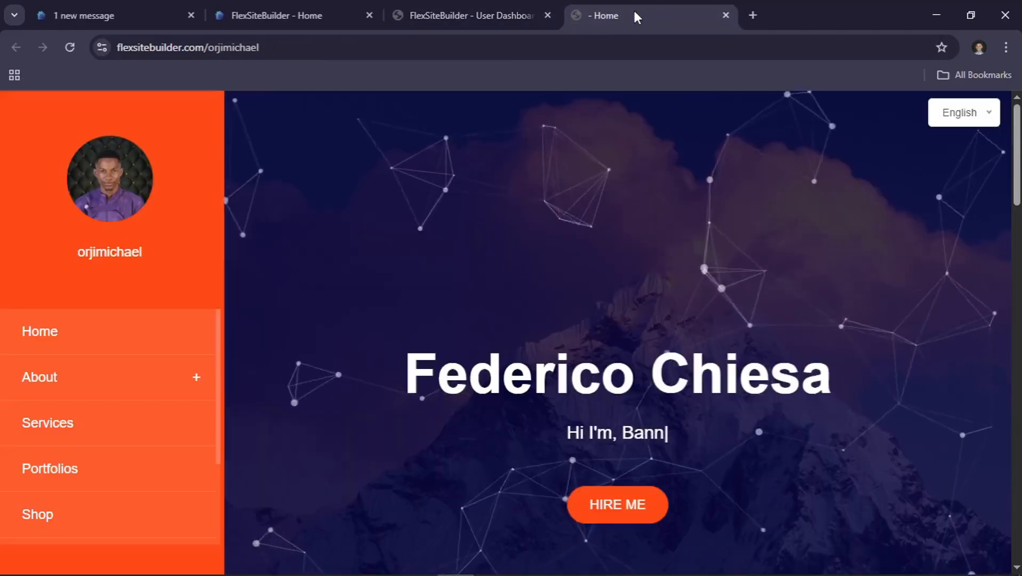
click(474, 15)
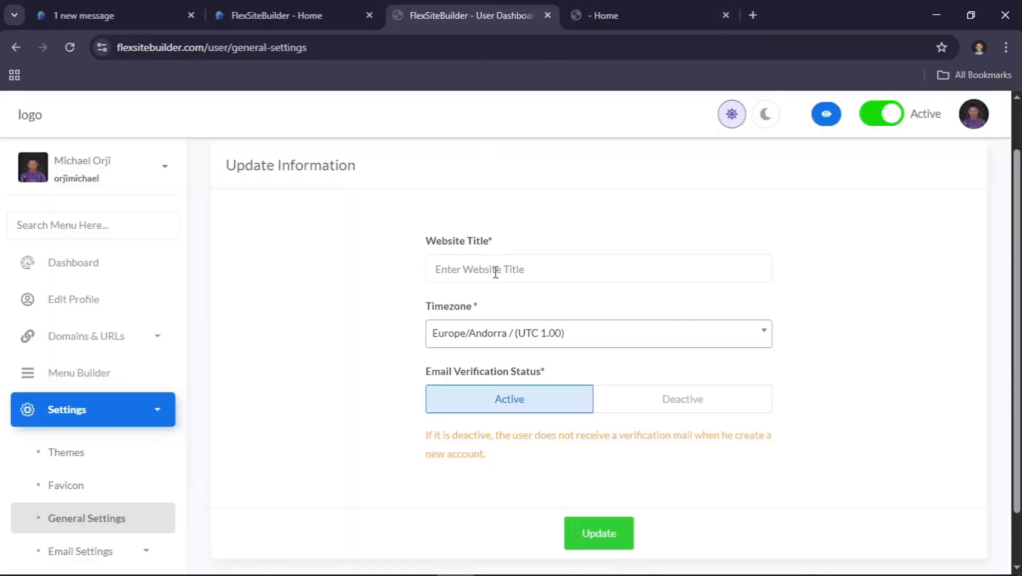
Step: Fill in the website title with the site owner's name and set the timezone to Africa/Lagos (UTC 1.00)
click(475, 264)
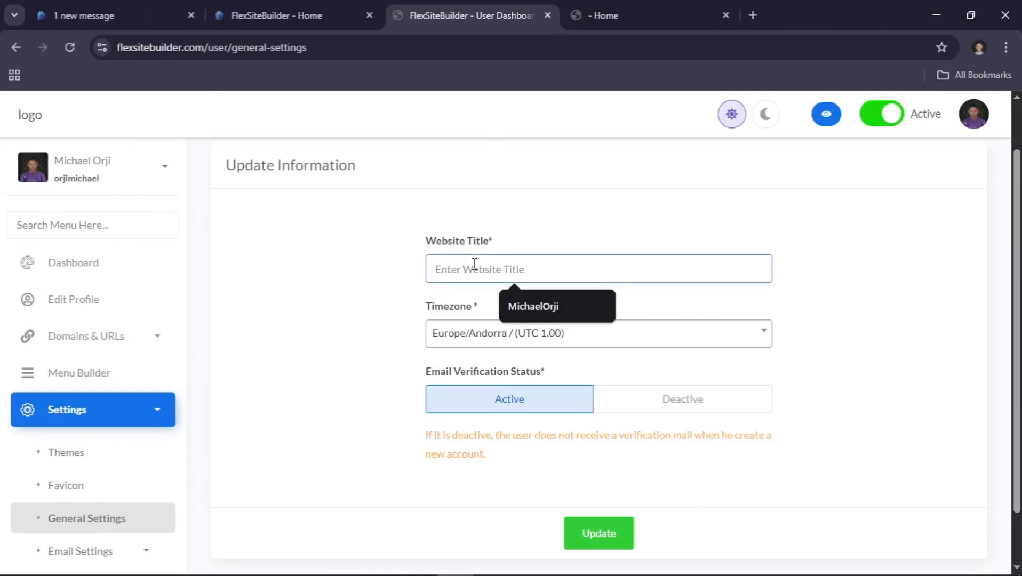
click(566, 305)
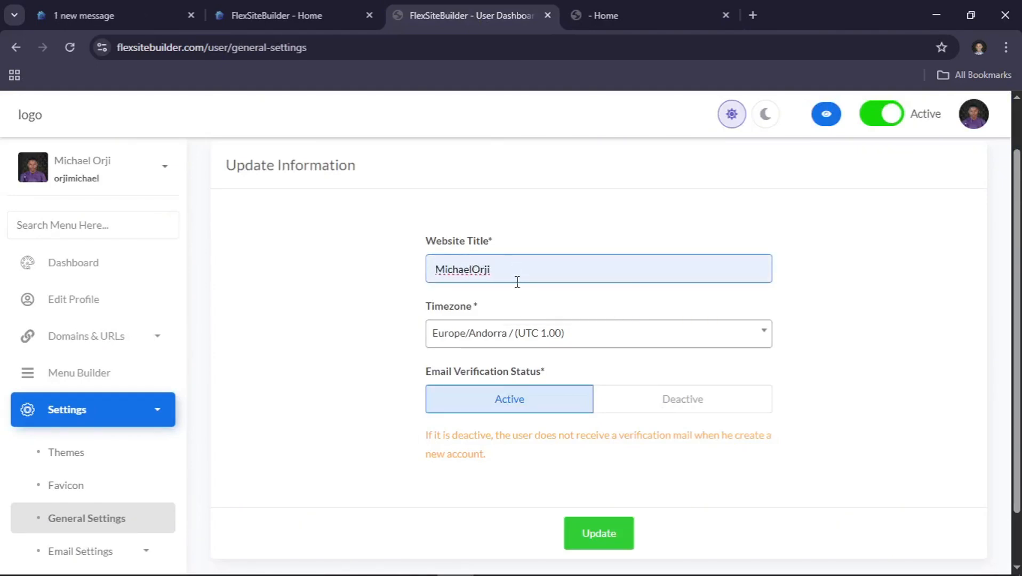
scroll(542, 316, down, 1)
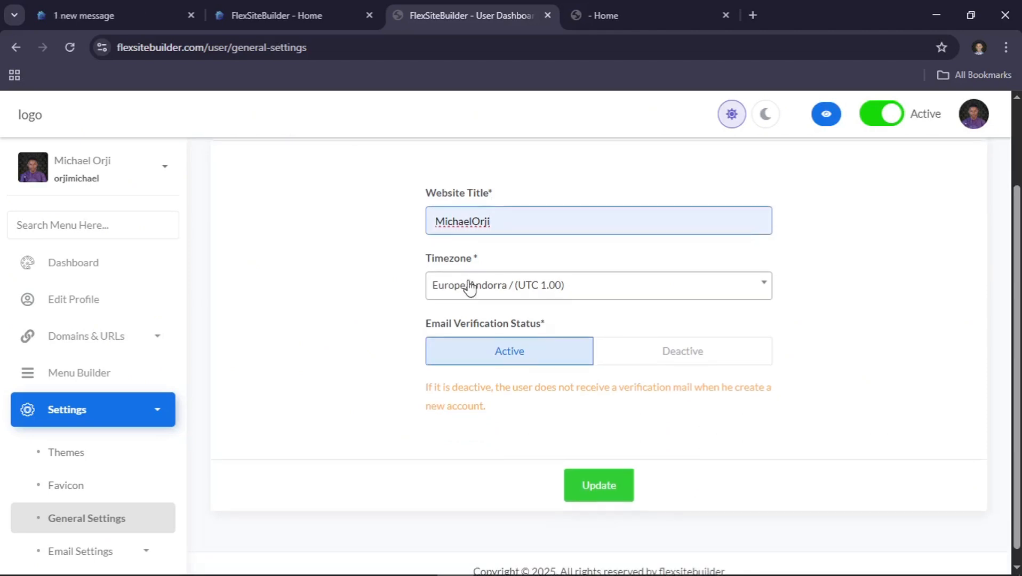
click(576, 290)
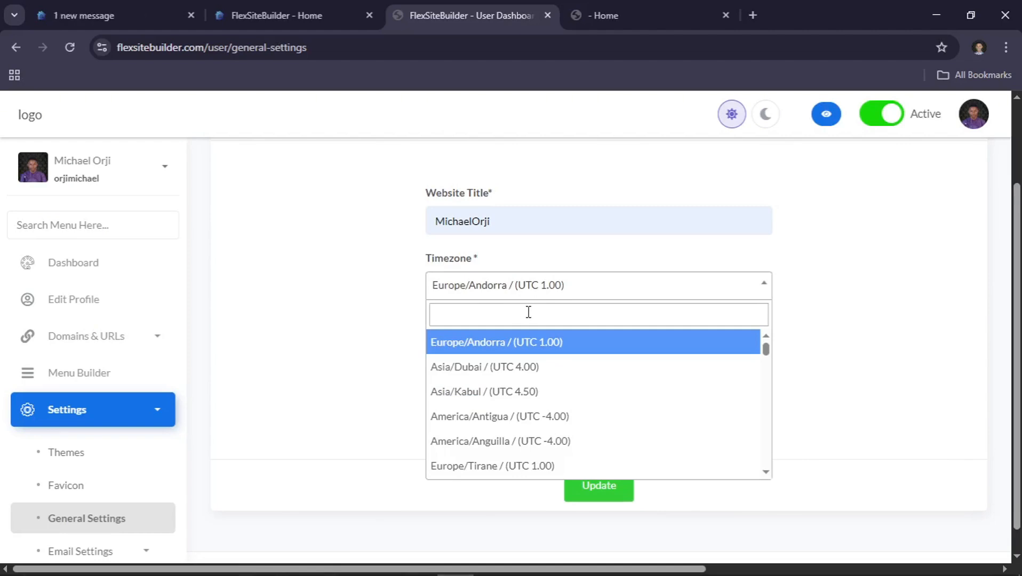
text(afr)
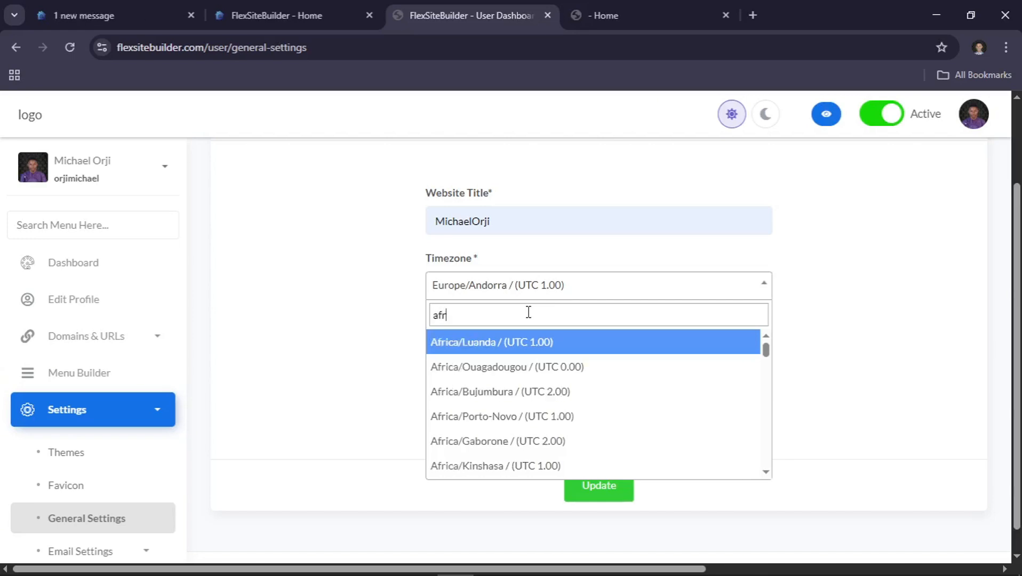
text(ica/l)
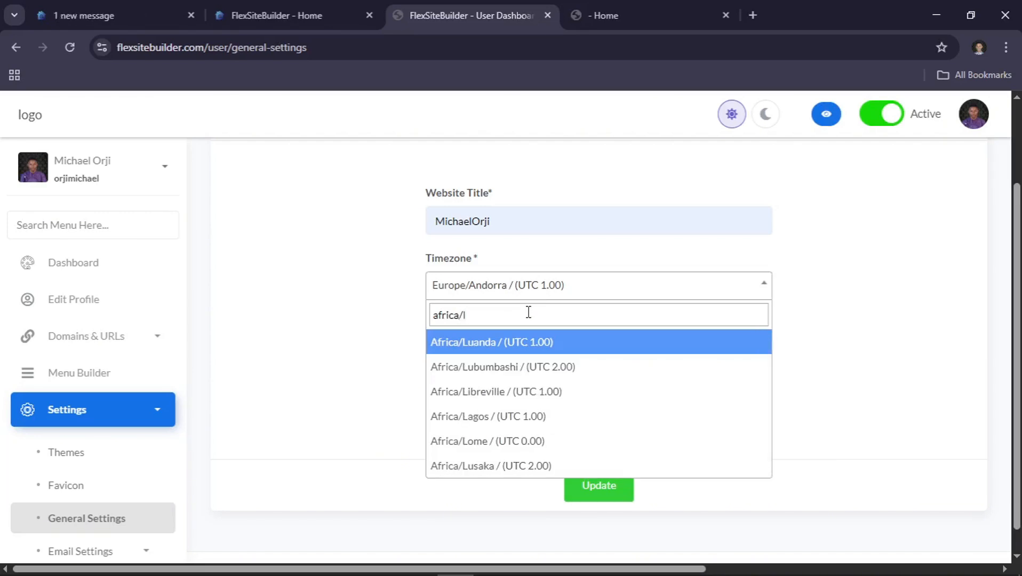
click(518, 426)
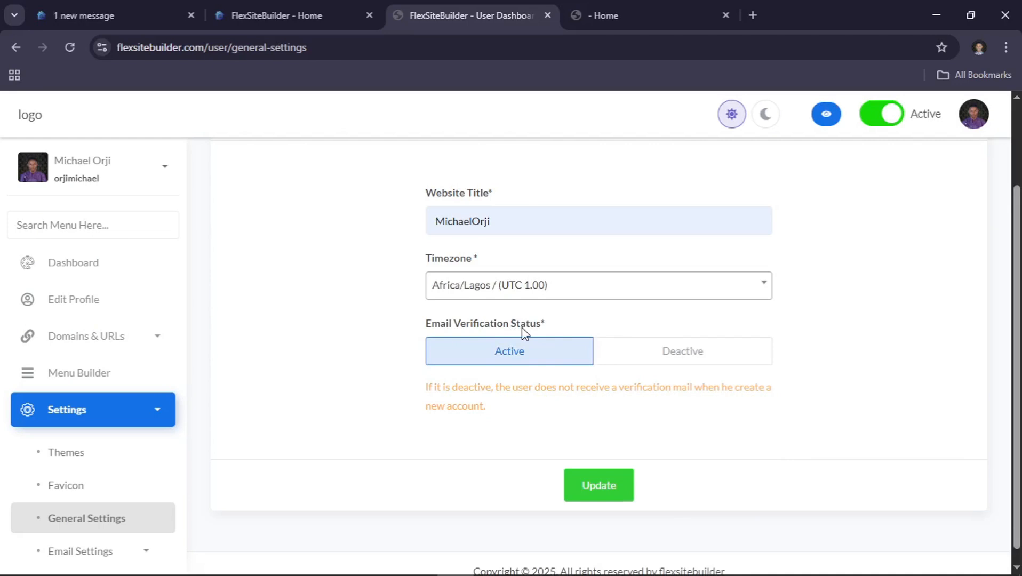
Step: Set the email verification status to Deactive and save the general settings
click(689, 353)
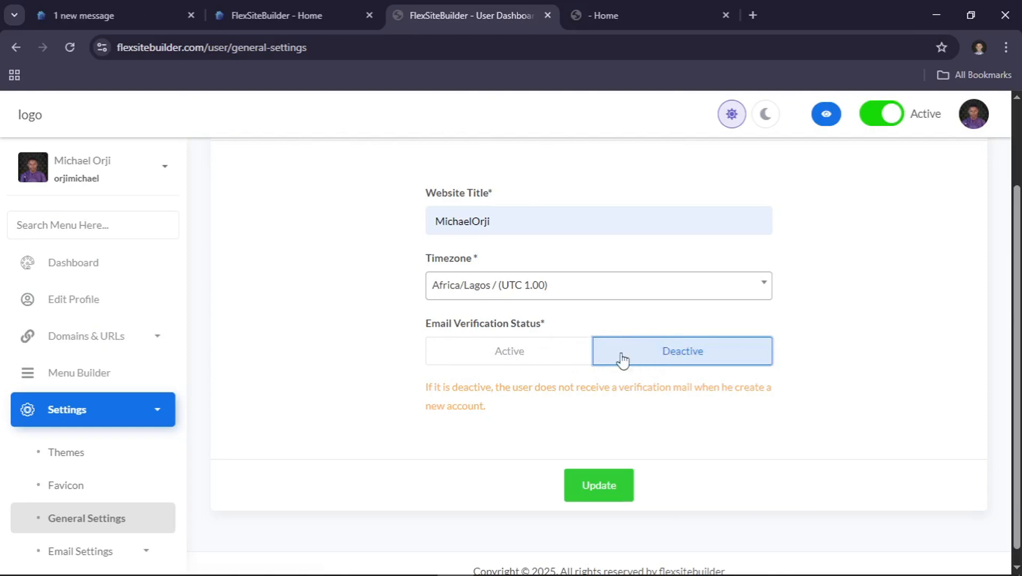
scroll(655, 361, down, 1)
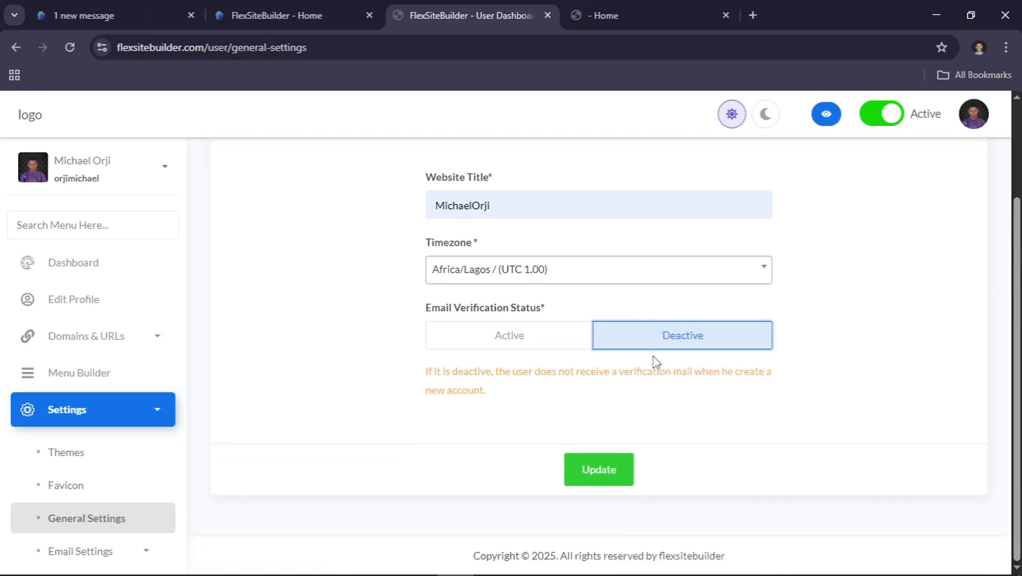
click(598, 468)
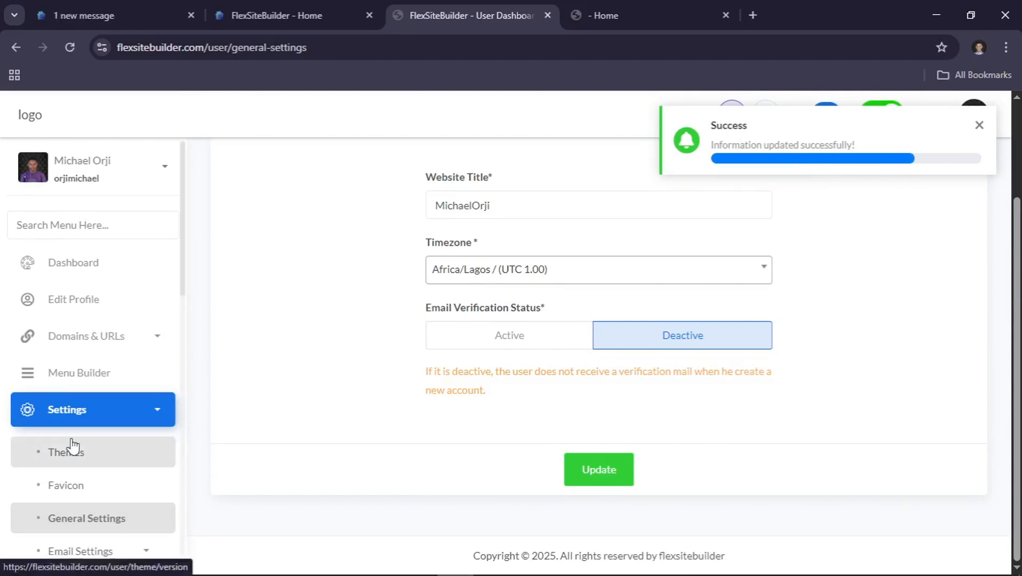
Step: Reload the live website to check the updated website title
scroll(71, 447, down, 2)
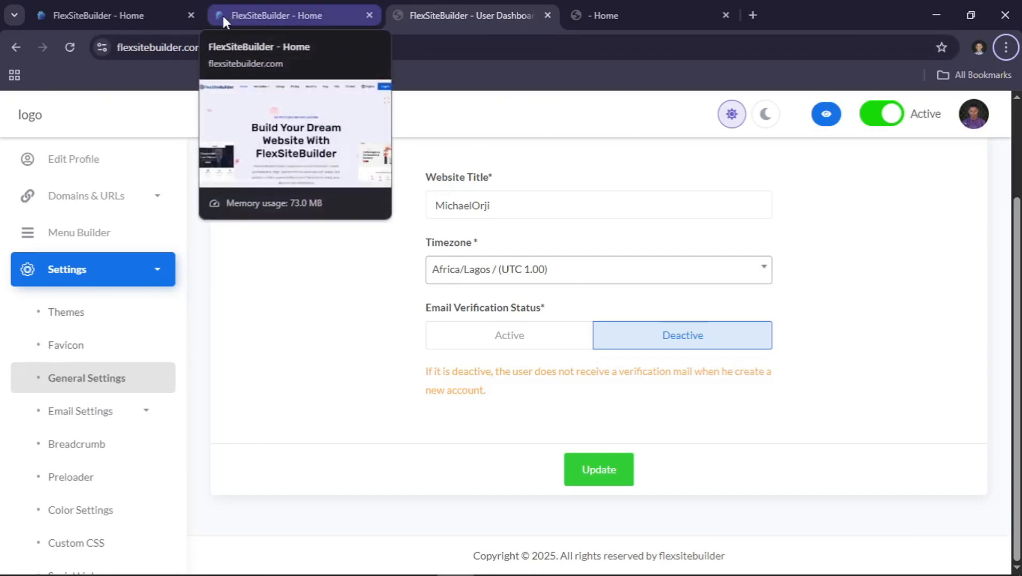
click(618, 7)
key(F5)
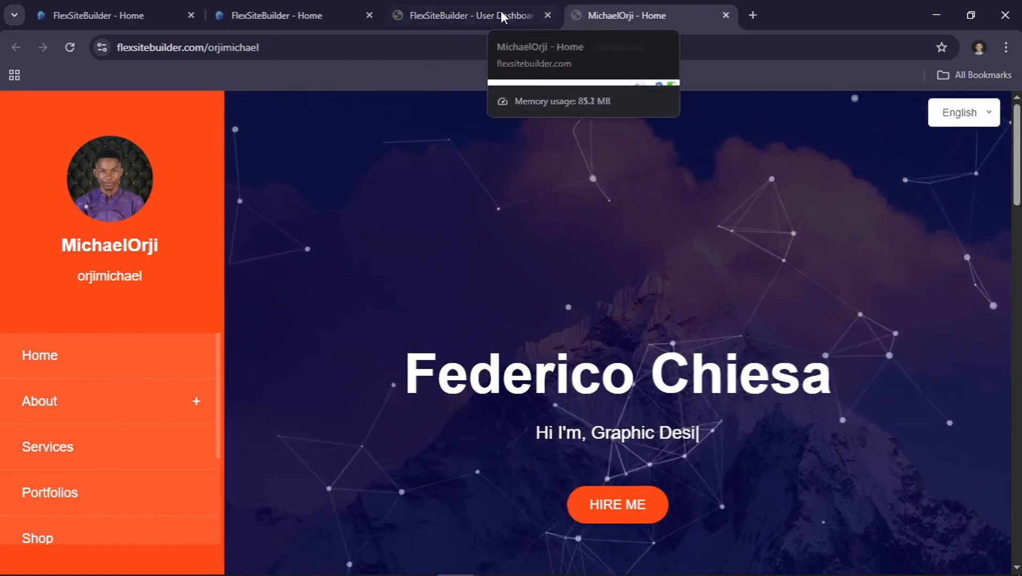
Step: Upload logo.jpg from the desktop folder 0.2 DESIGN CHALLENGE as the website's favicon in the dashboard and save it
click(468, 7)
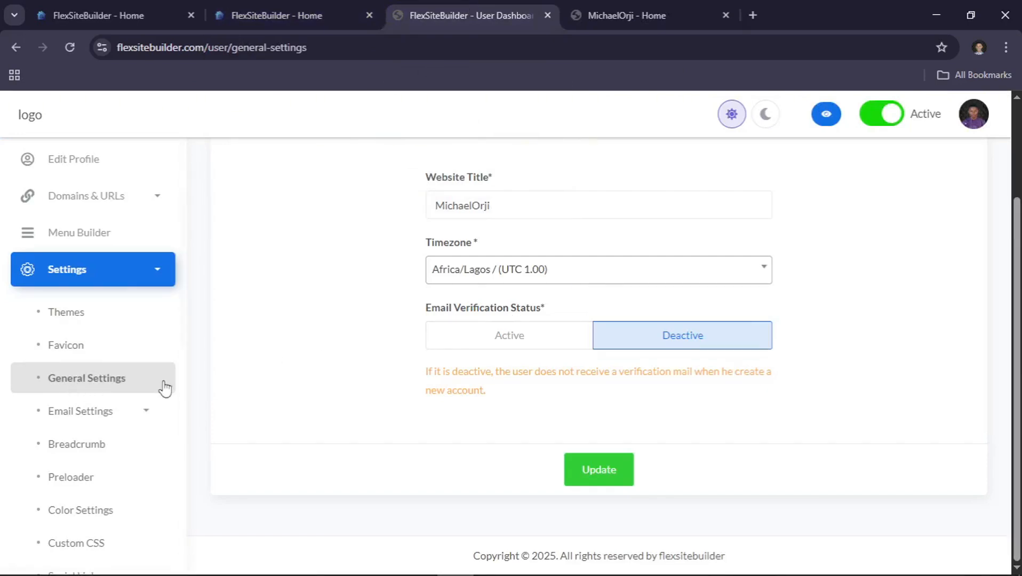
click(98, 361)
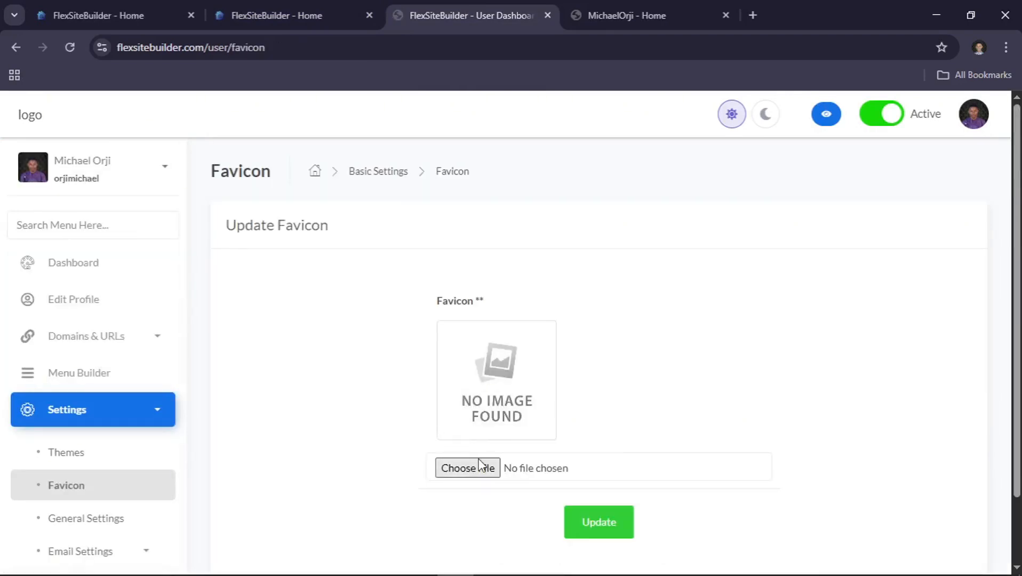
click(468, 468)
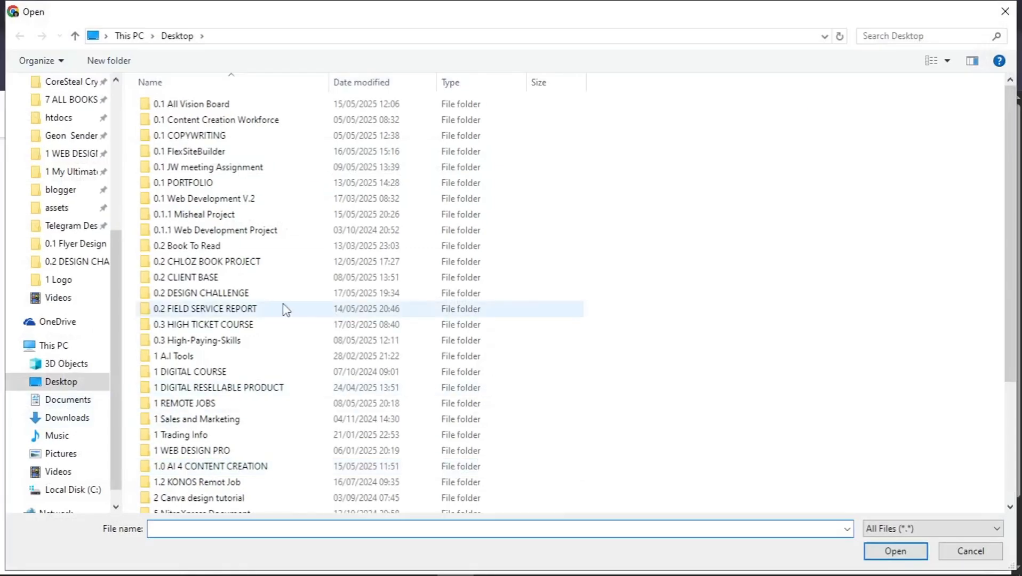
double_click(222, 294)
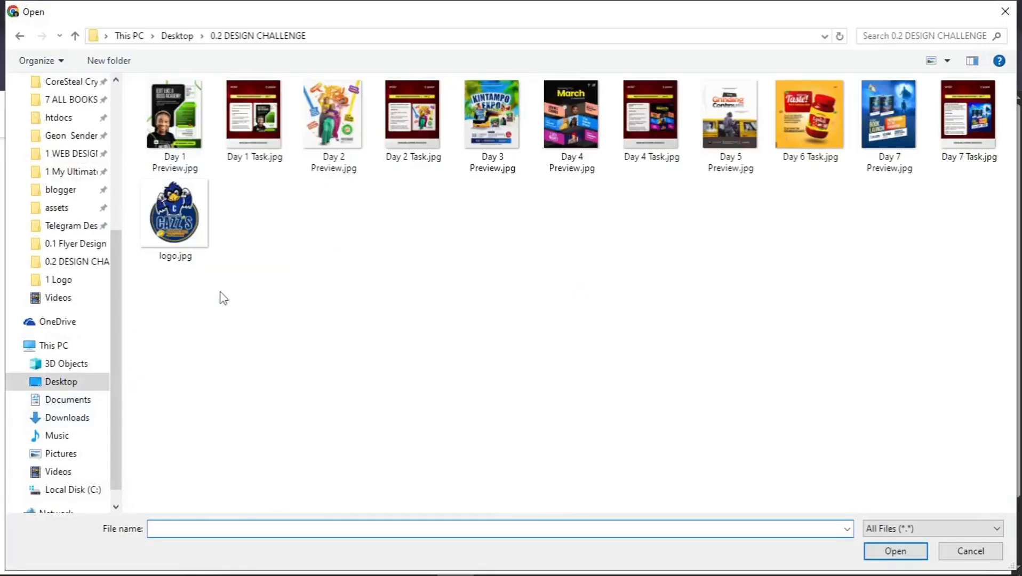
double_click(193, 213)
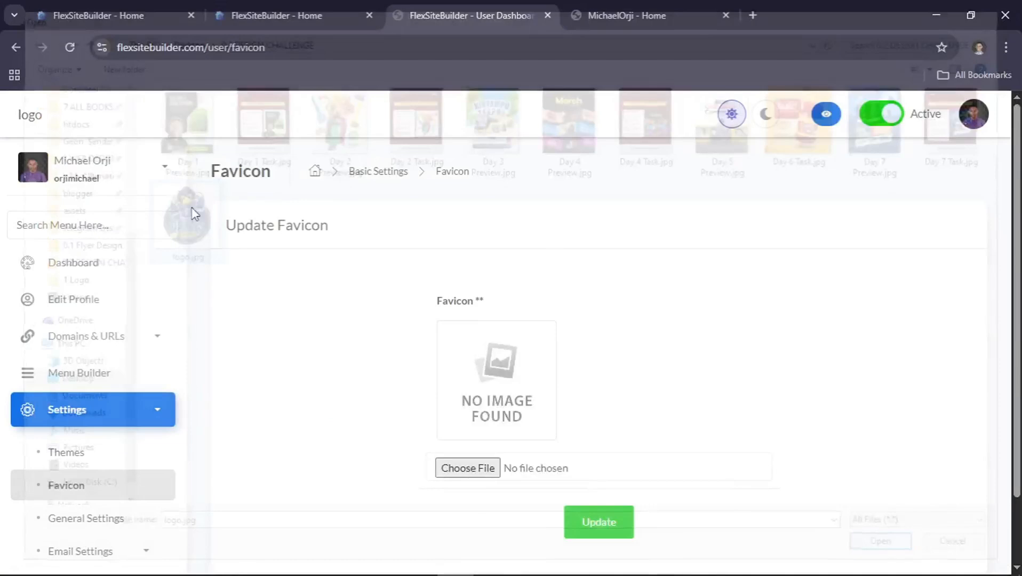
scroll(533, 402, down, 2)
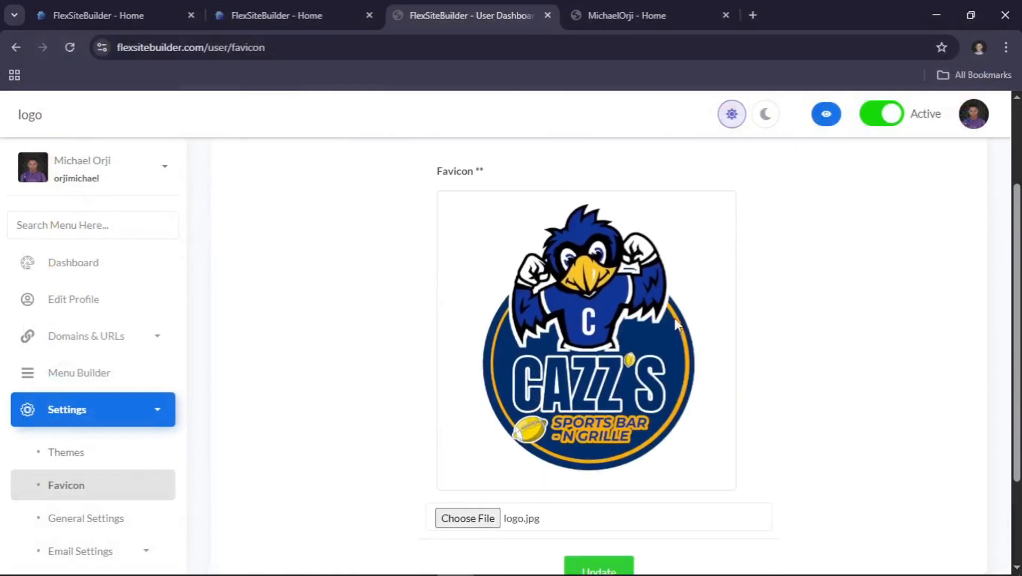
scroll(598, 409, down, 2)
click(619, 460)
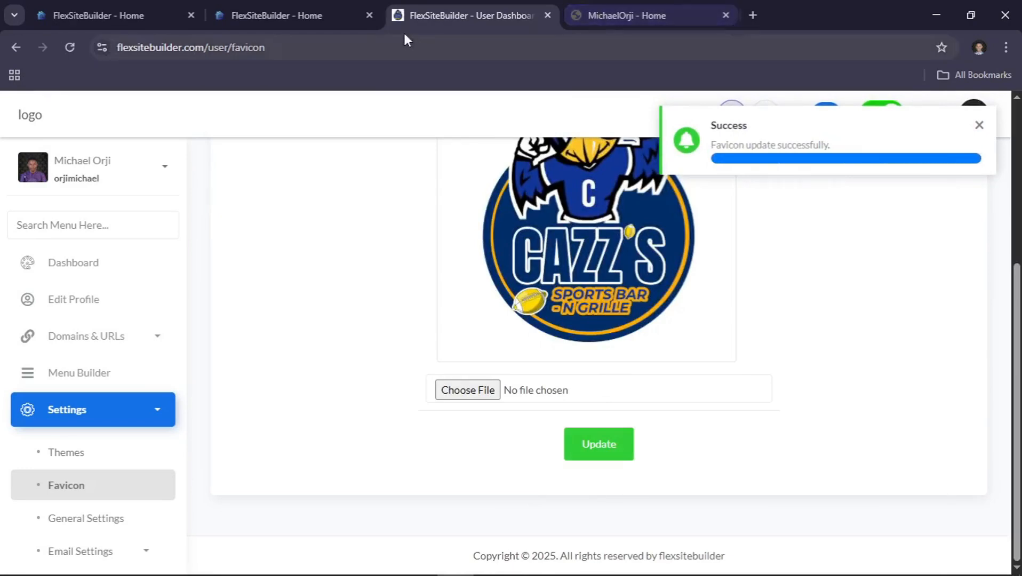
Step: Reload the live website to check its new favicon, and return to the dashboard
click(618, 14)
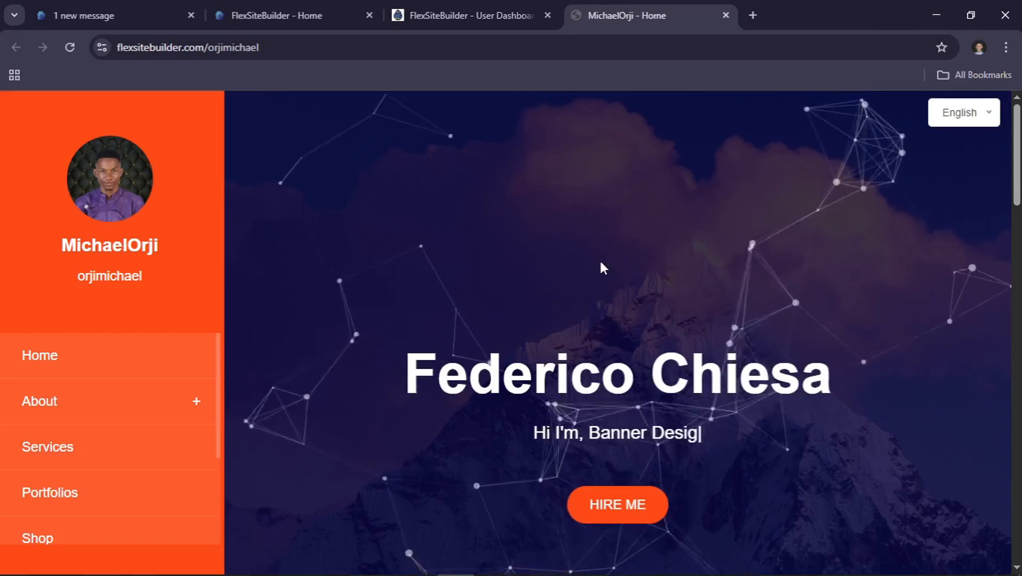
key(F5)
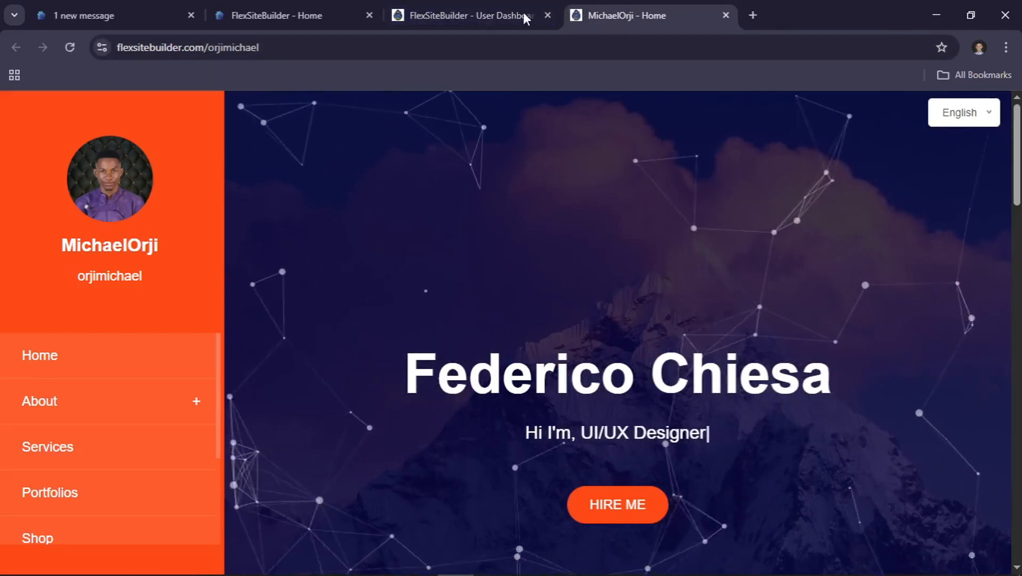
click(451, 12)
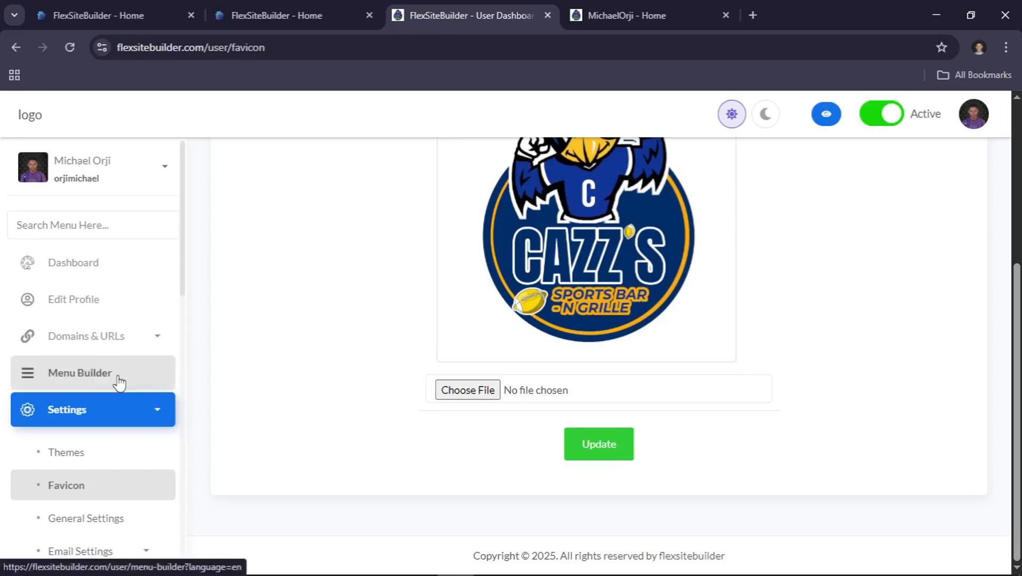
scroll(107, 379, down, 3)
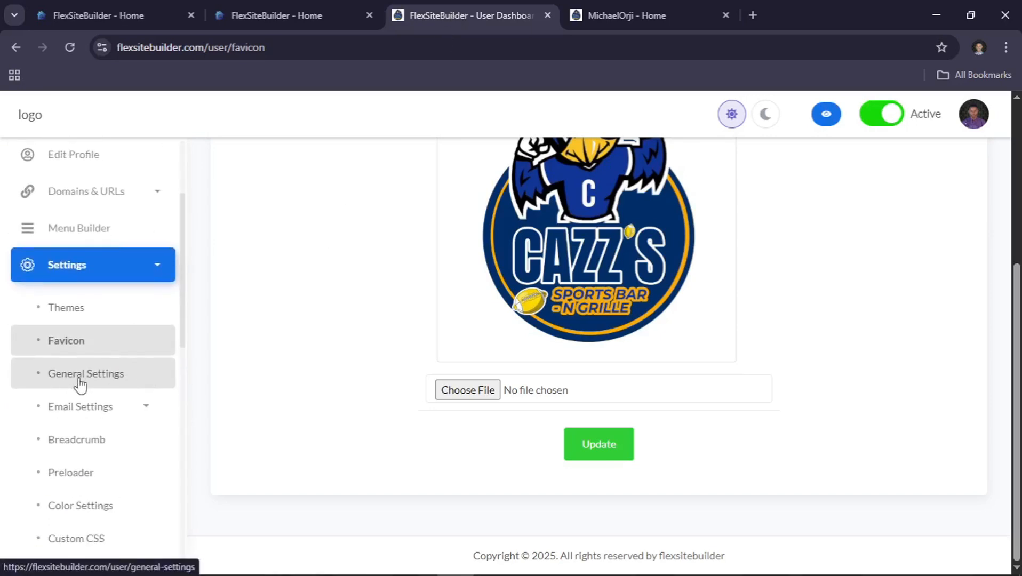
click(141, 418)
click(124, 418)
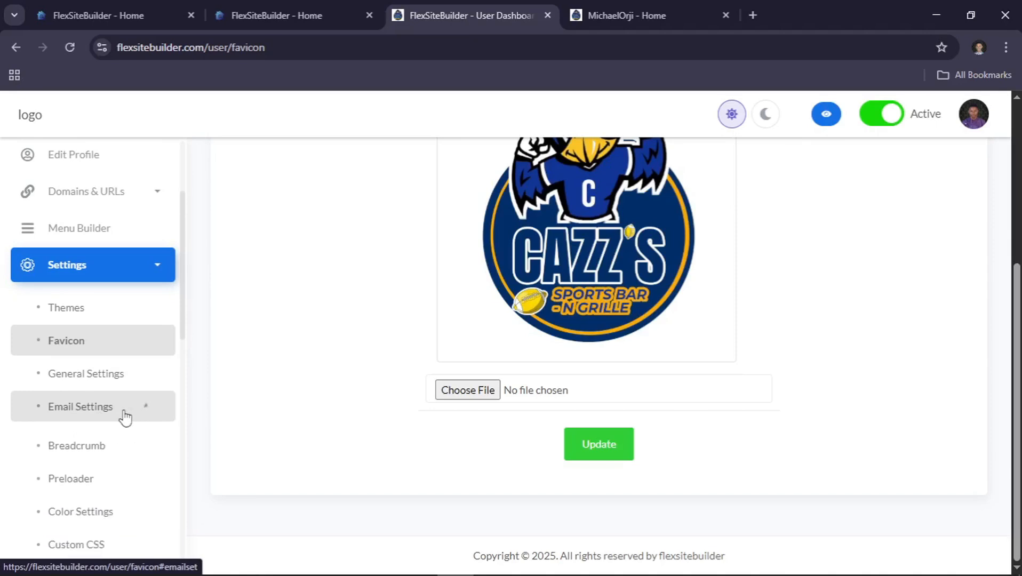
scroll(123, 418, down, 2)
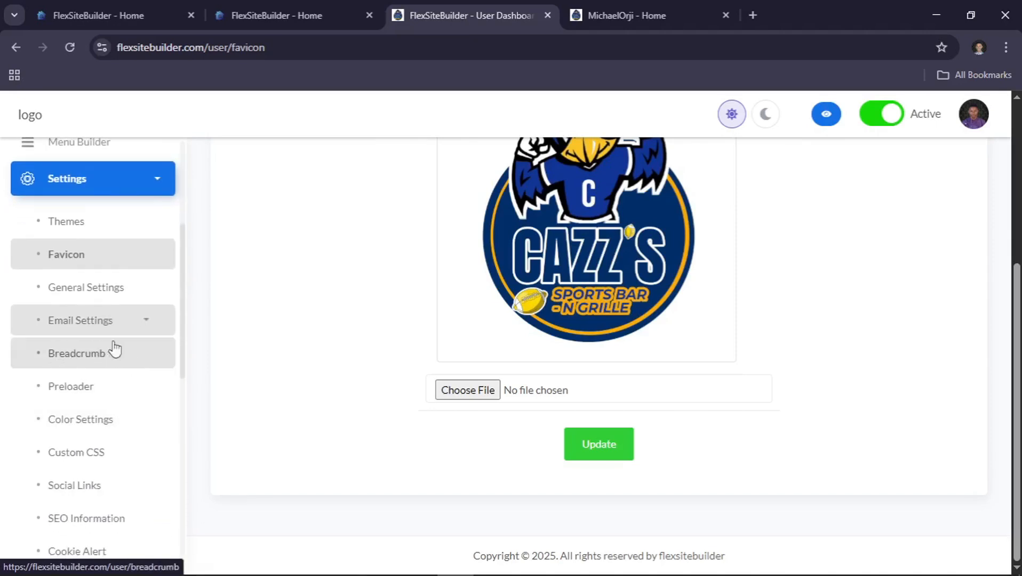
scroll(137, 353, down, 1)
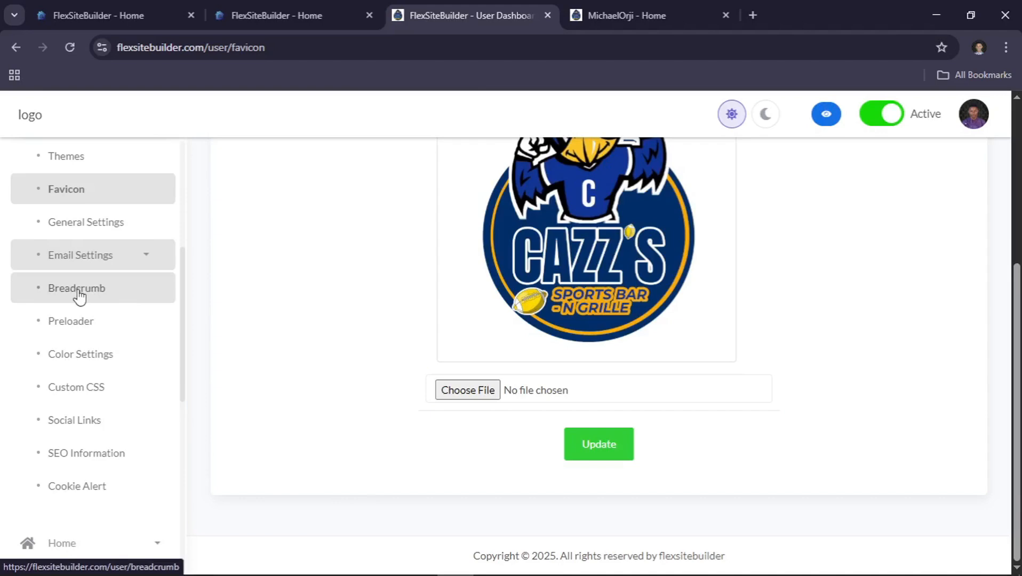
Step: Look over the home page of the live website from the hero section downwards
click(645, 10)
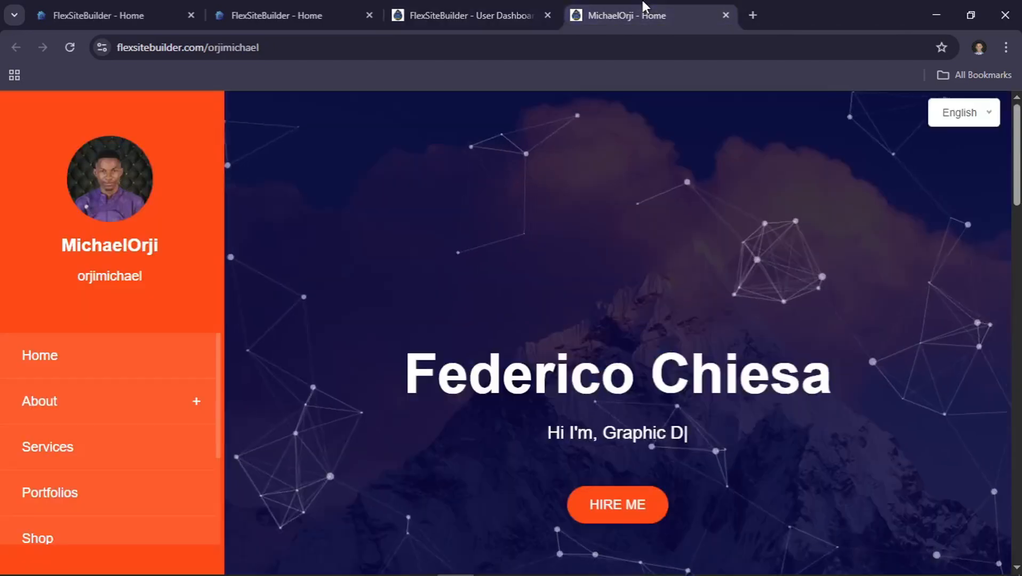
scroll(550, 372, down, 5)
scroll(550, 372, up, 5)
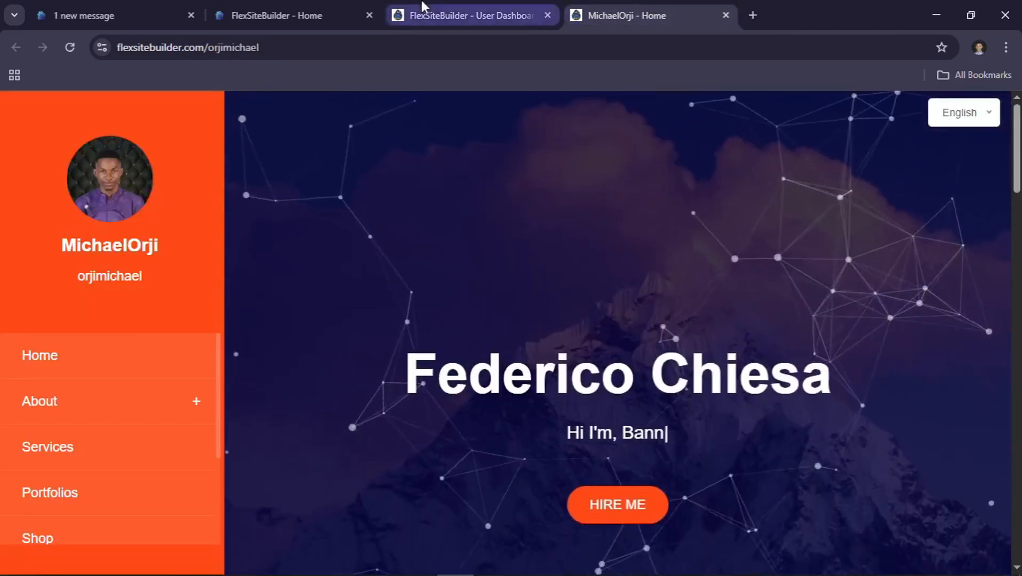
Step: Return to the user dashboard and open the Custom CSS settings page
click(470, 15)
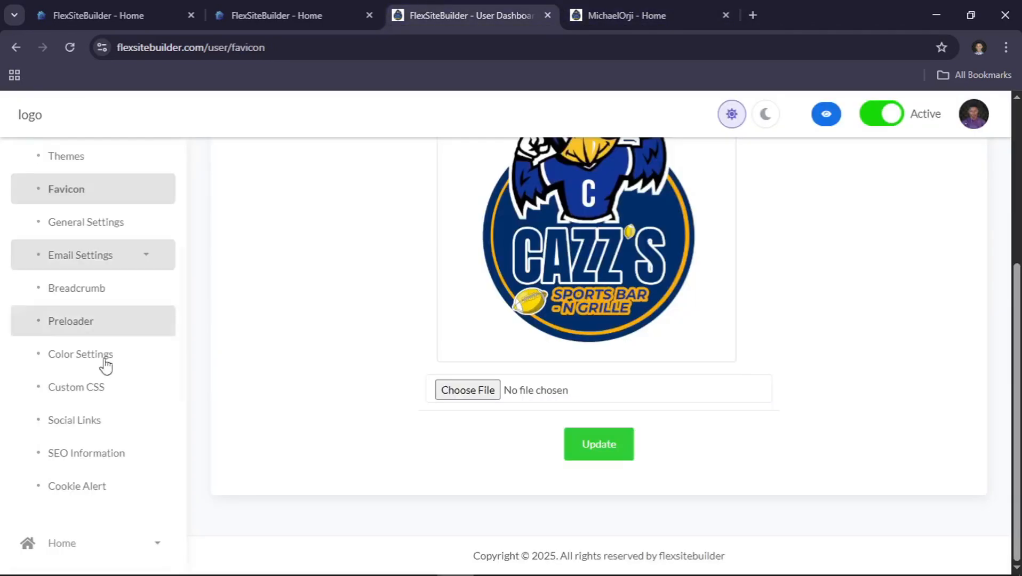
click(125, 388)
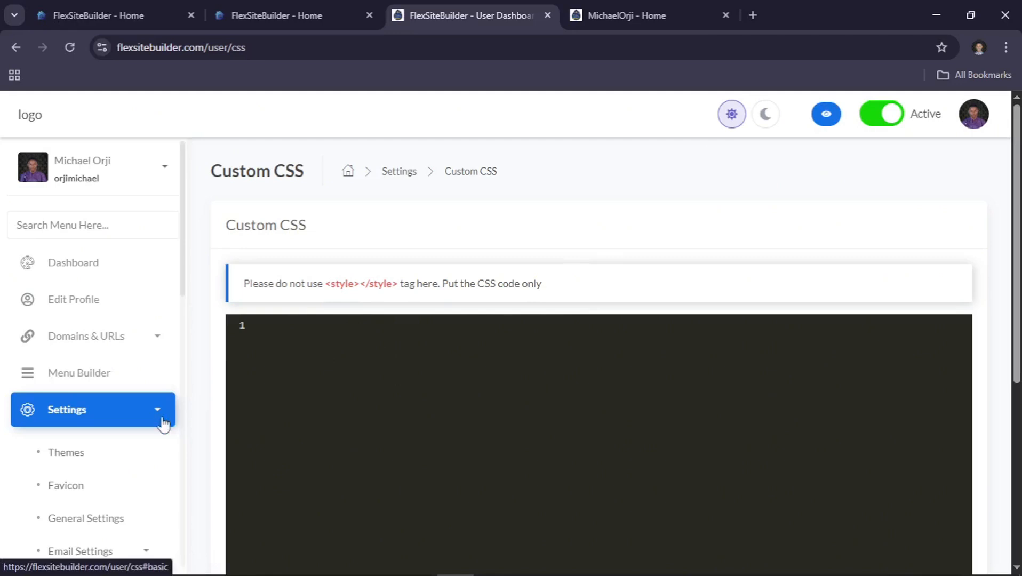
Step: Open the Social Links settings and look over the form for adding a social link
scroll(104, 479, down, 5)
scroll(104, 479, down, 1)
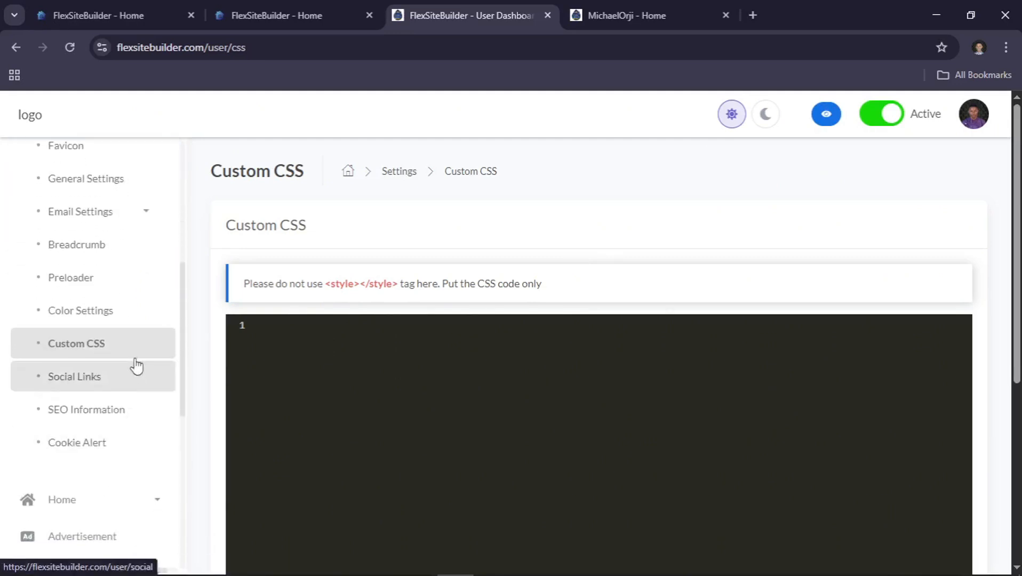
click(67, 384)
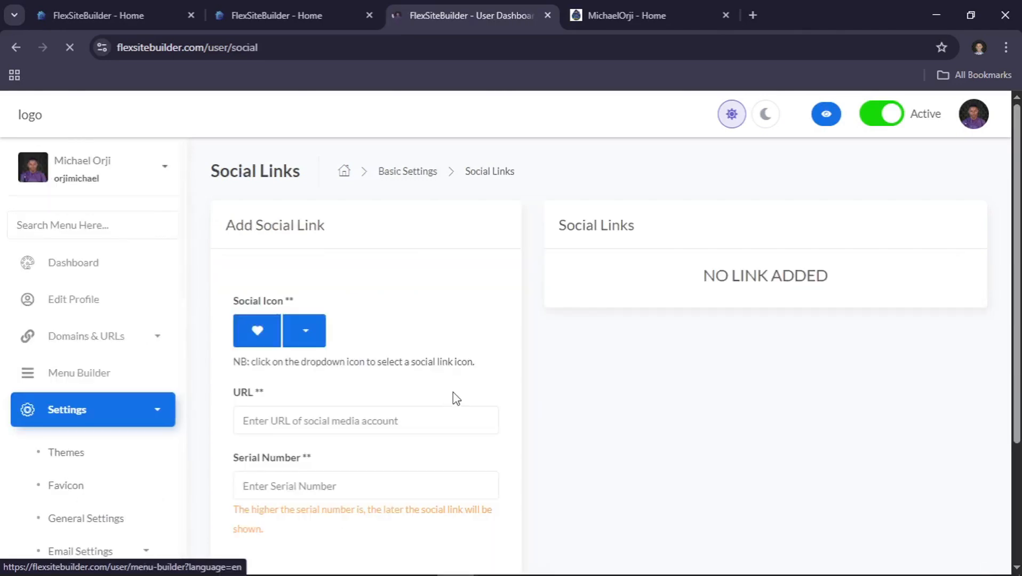
scroll(454, 393, down, 2)
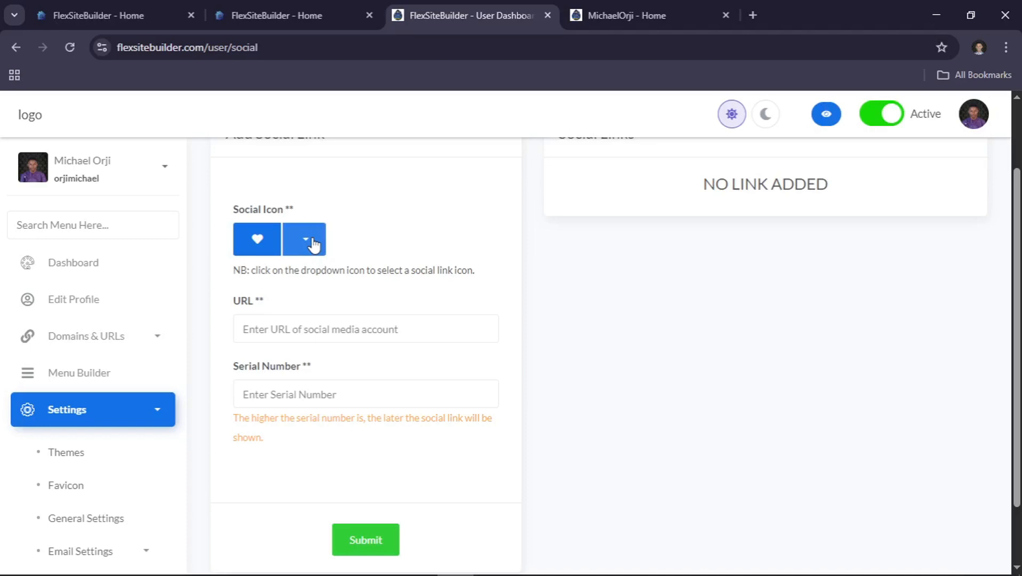
scroll(314, 245, up, 2)
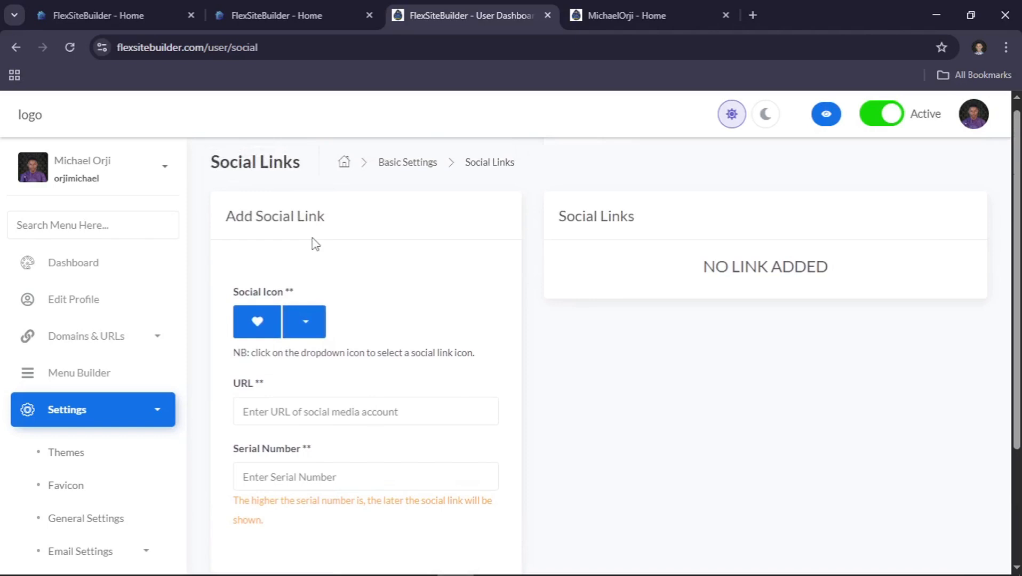
click(303, 330)
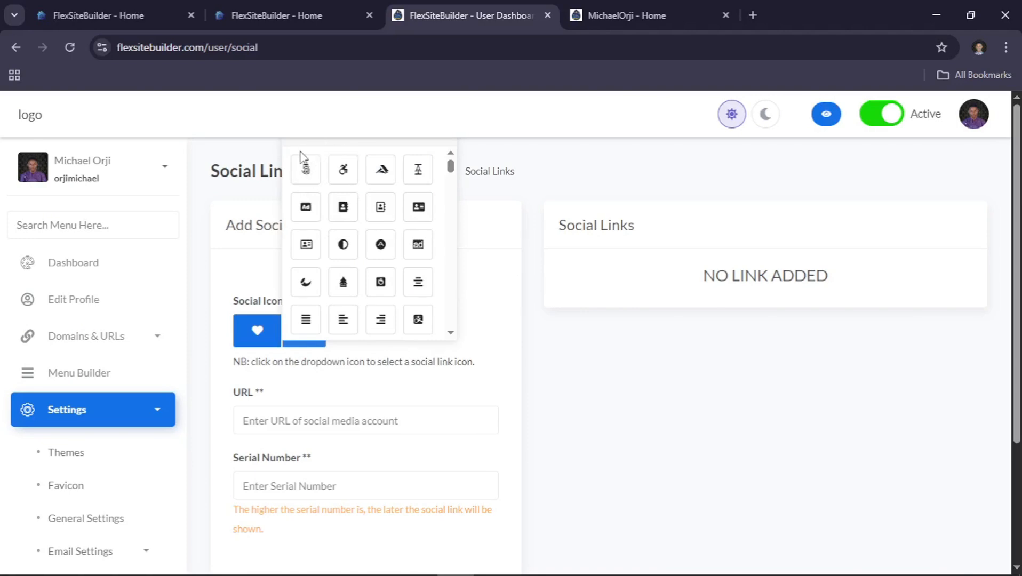
click(480, 245)
scroll(523, 327, up, 2)
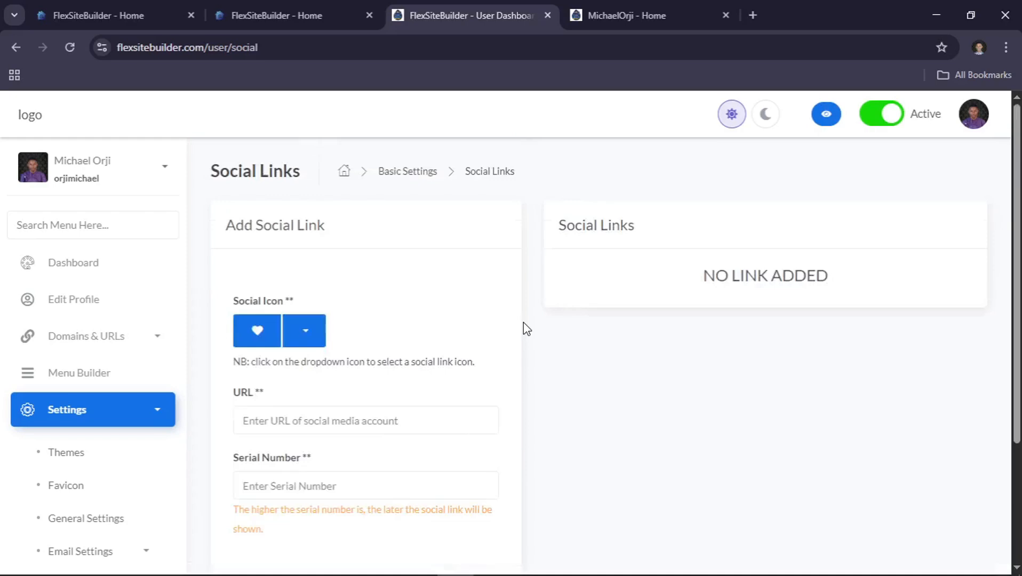
scroll(523, 327, down, 3)
click(320, 171)
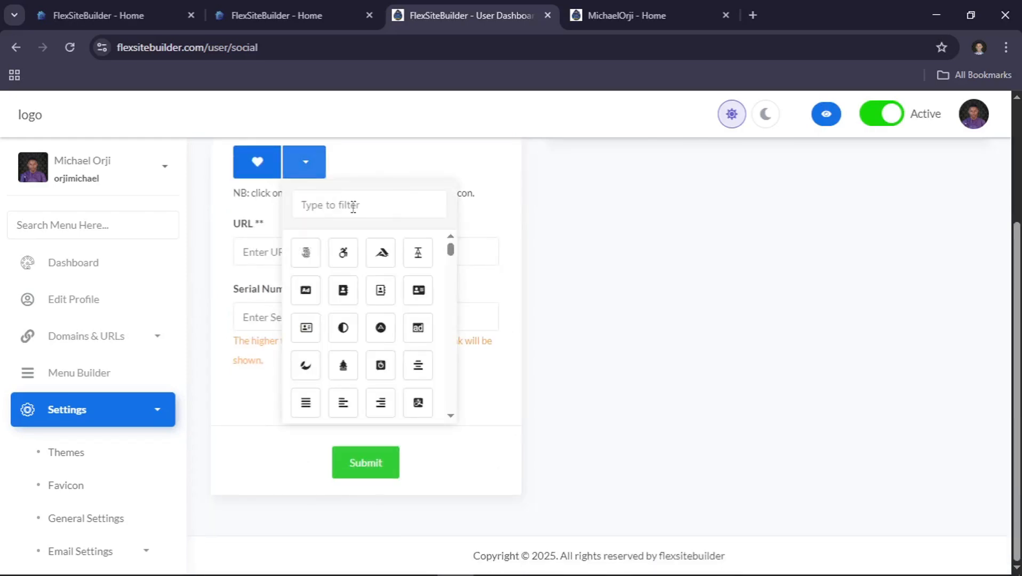
click(538, 206)
scroll(539, 205, up, 3)
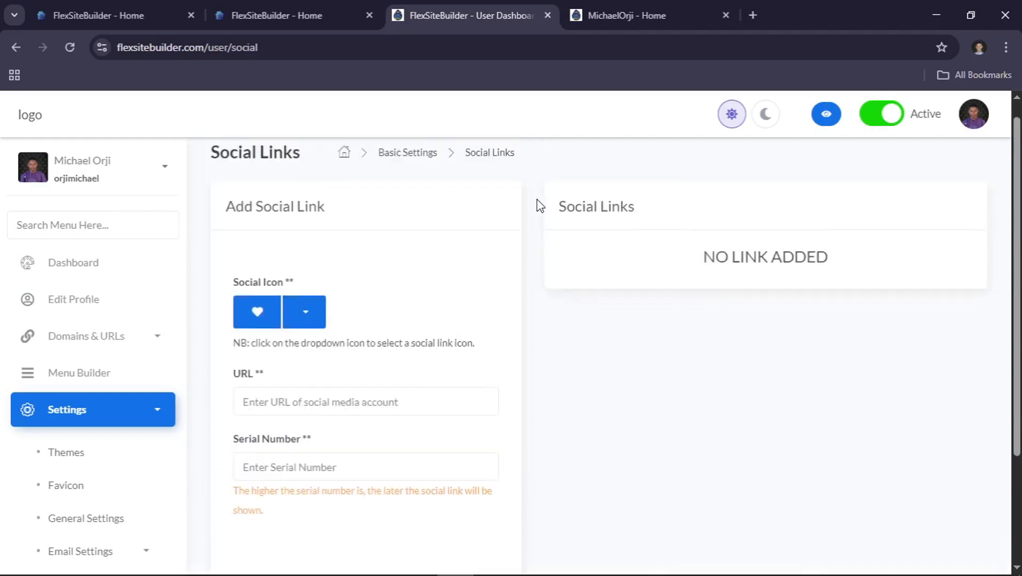
scroll(507, 210, down, 1)
click(321, 267)
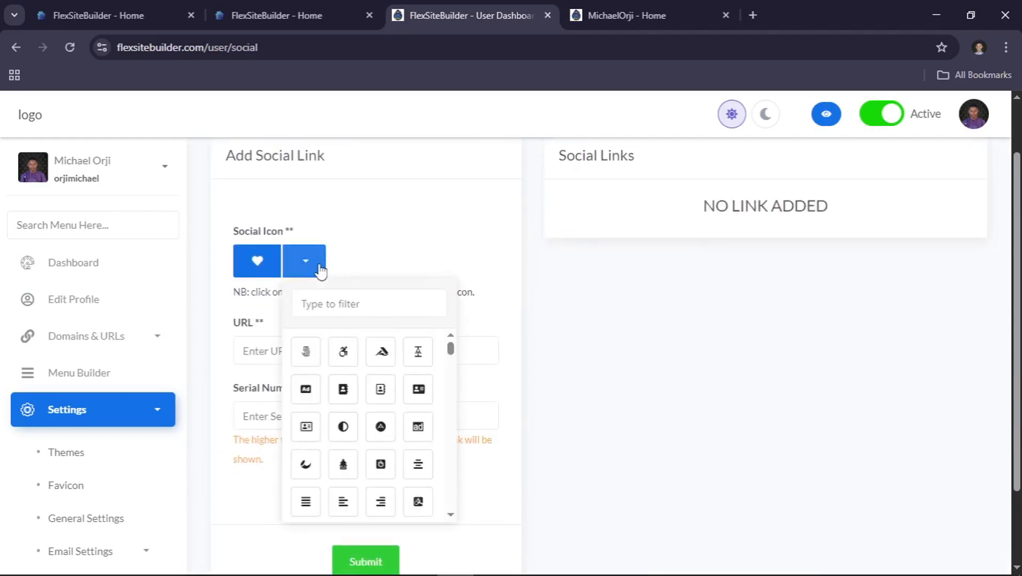
scroll(328, 252, down, 1)
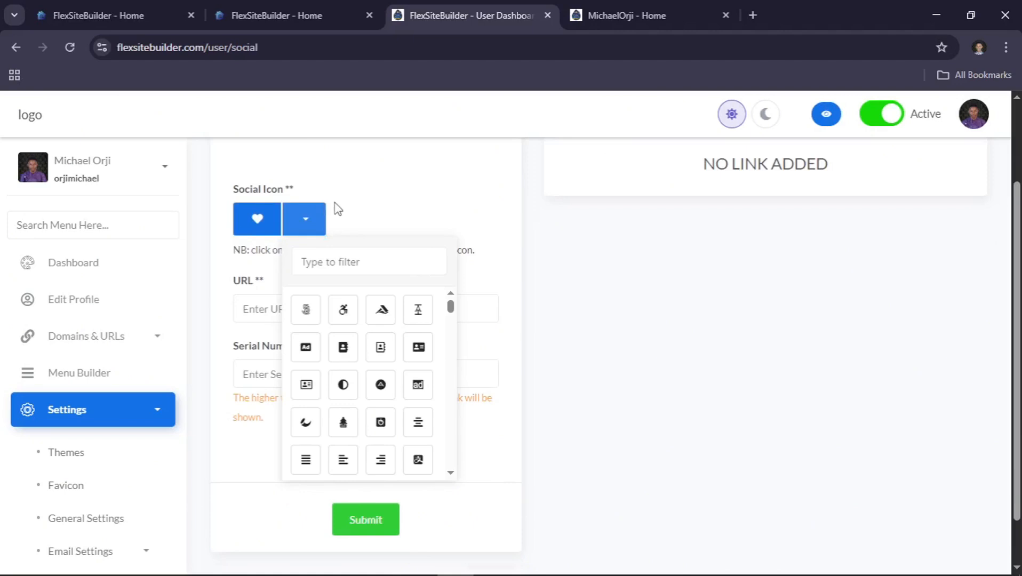
scroll(328, 219, up, 2)
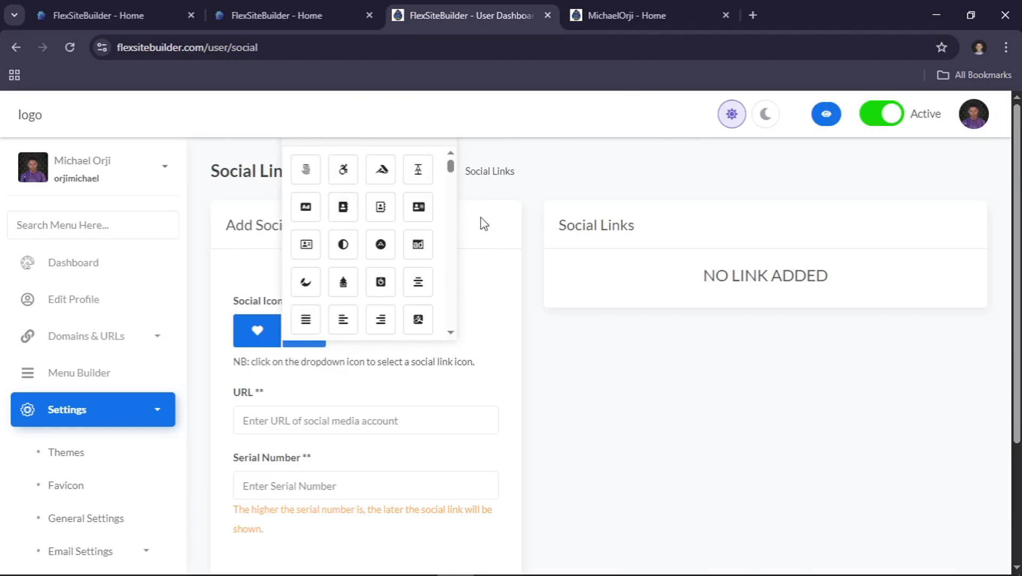
click(504, 335)
Step: Filter the social icons by "facebook" and choose the square Facebook icon for the new link
scroll(500, 333, down, 3)
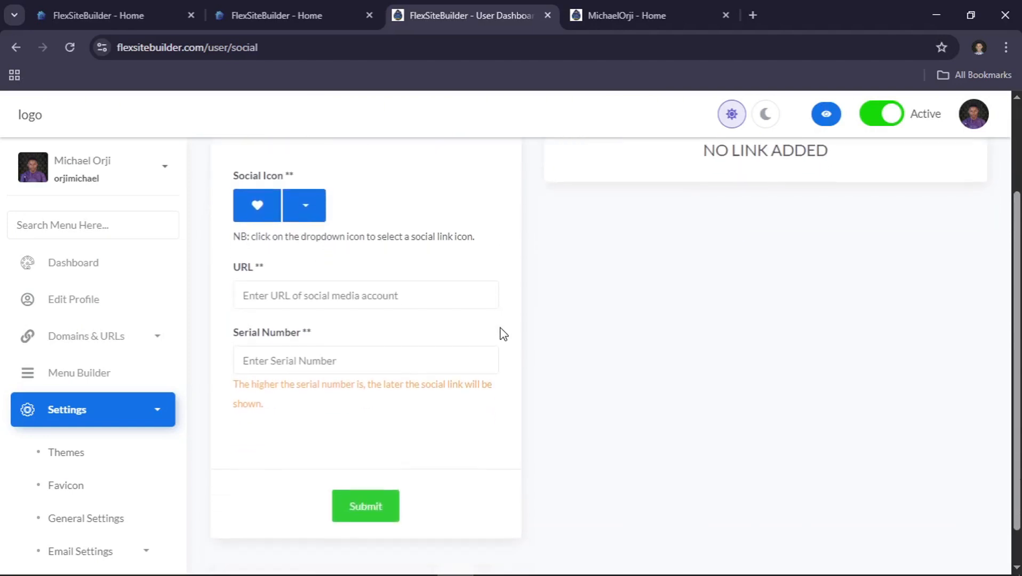
click(299, 205)
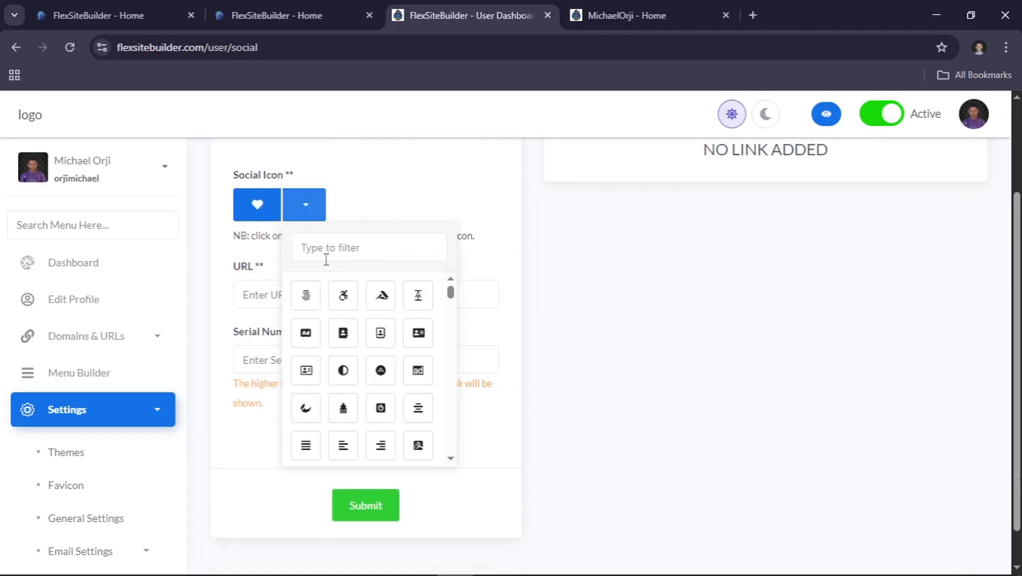
click(323, 248)
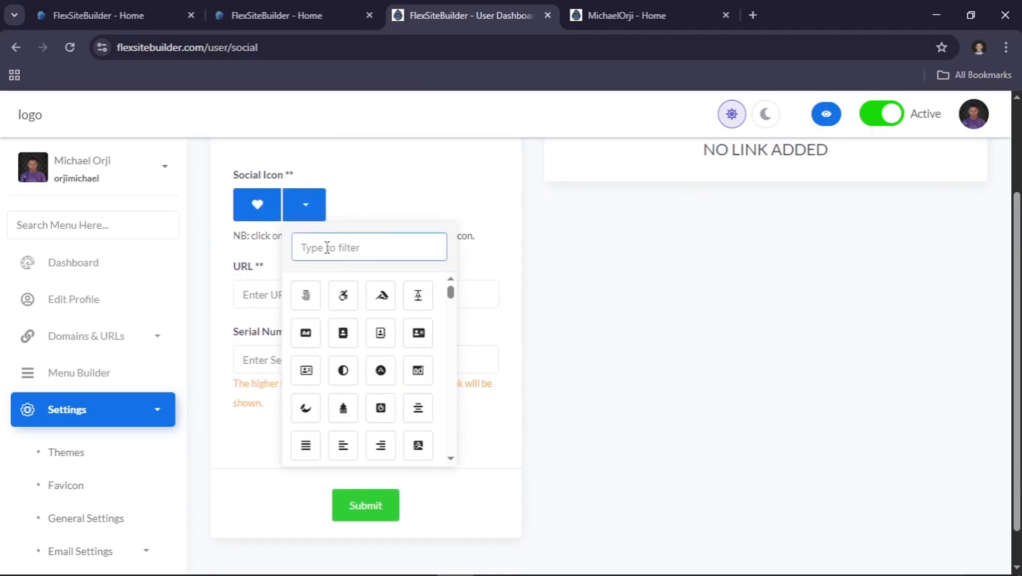
text(fac)
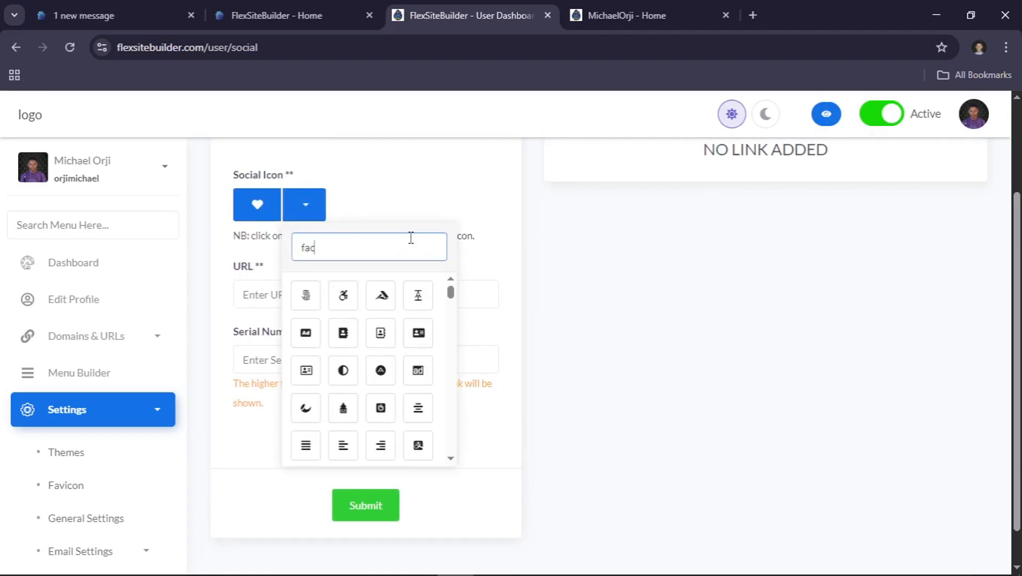
text(ebo)
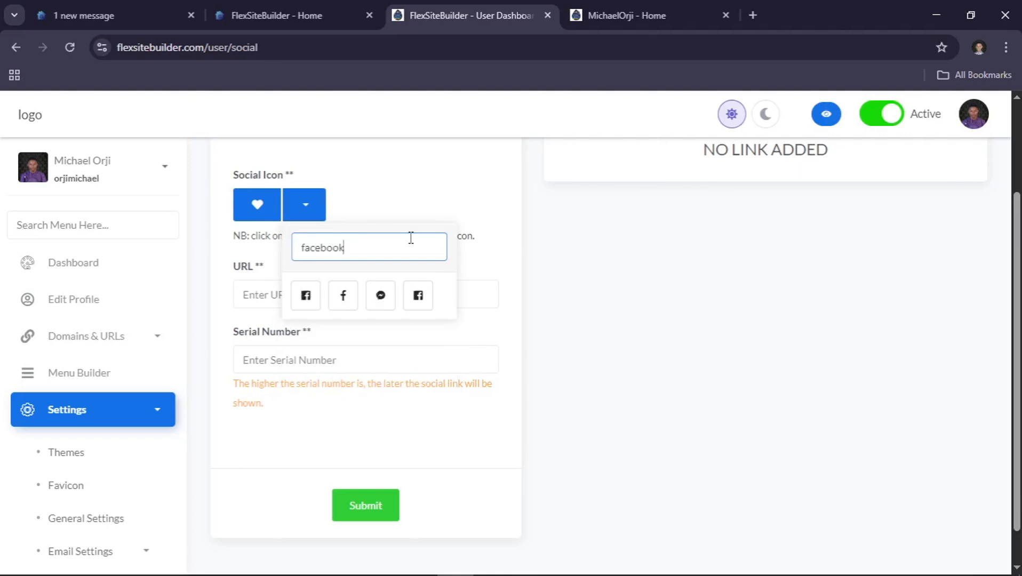
text(ok)
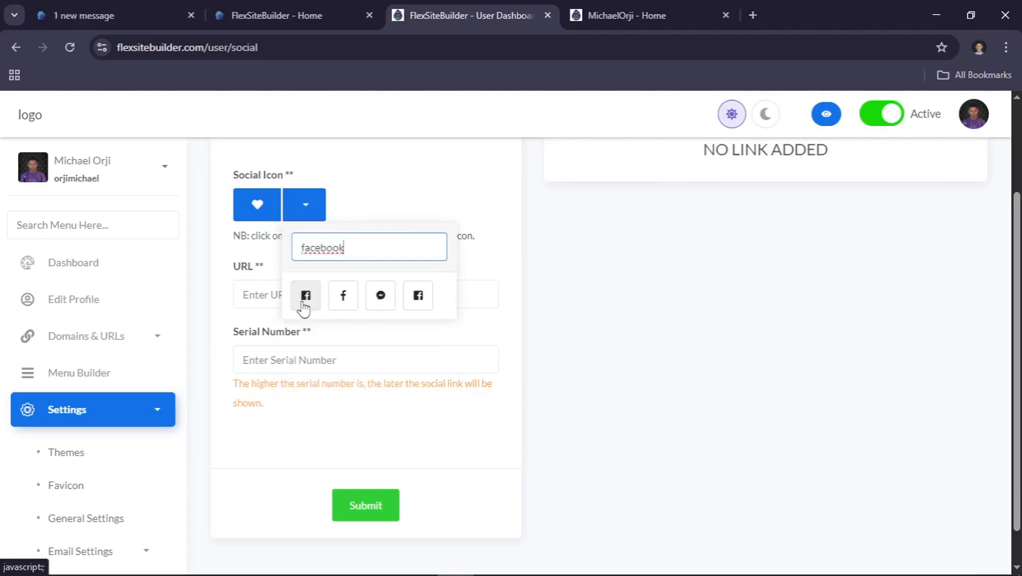
click(305, 298)
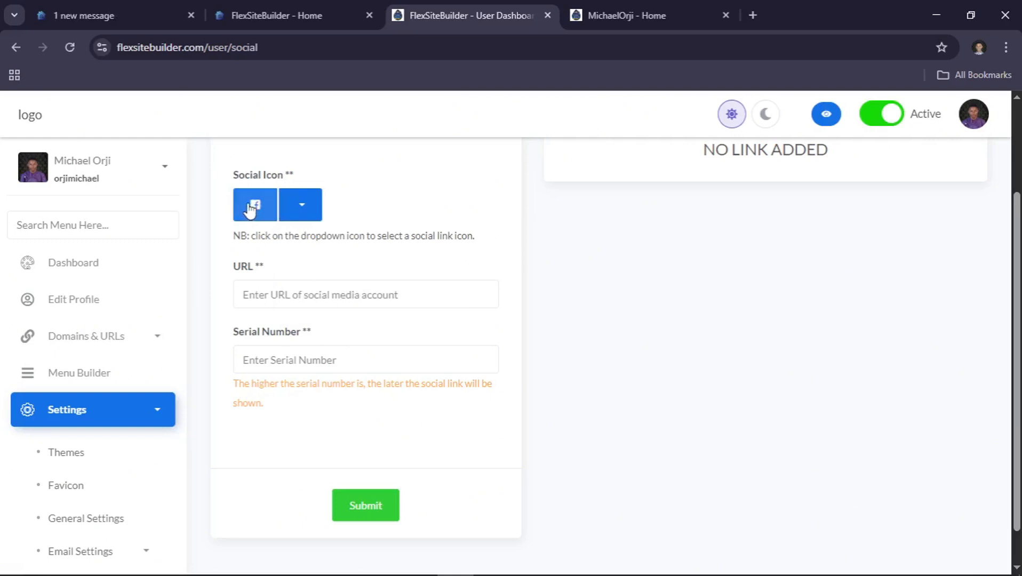
Step: Enter facebook.com as the URL of the new social link
click(379, 289)
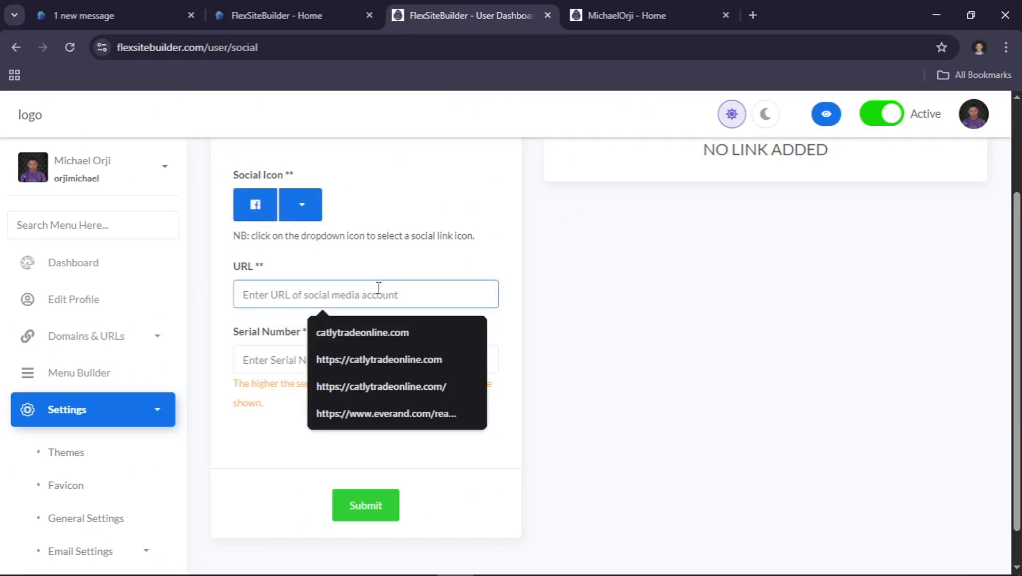
text(fa)
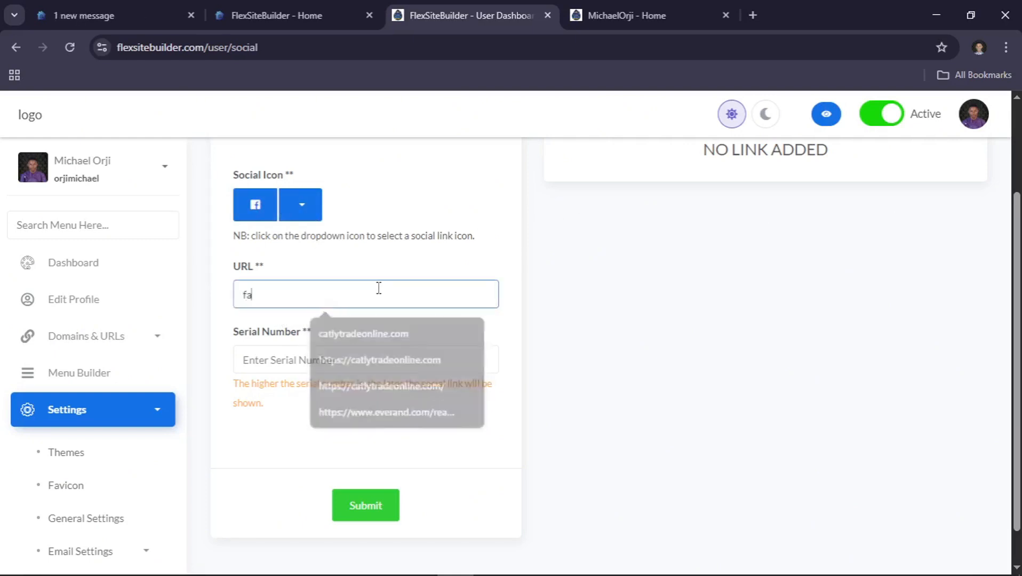
text(cebo)
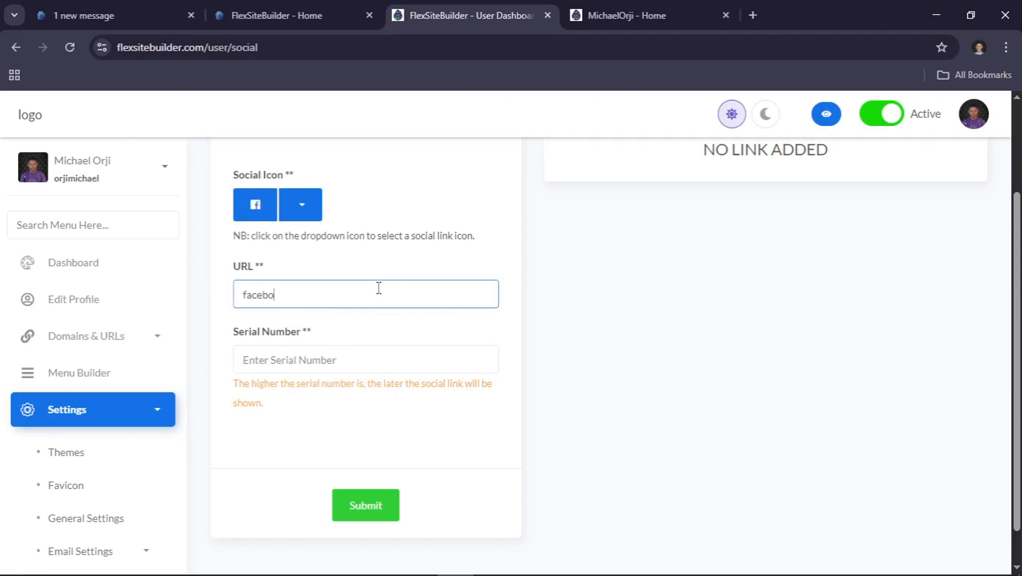
text(ok.com)
drag(305, 295, 230, 298)
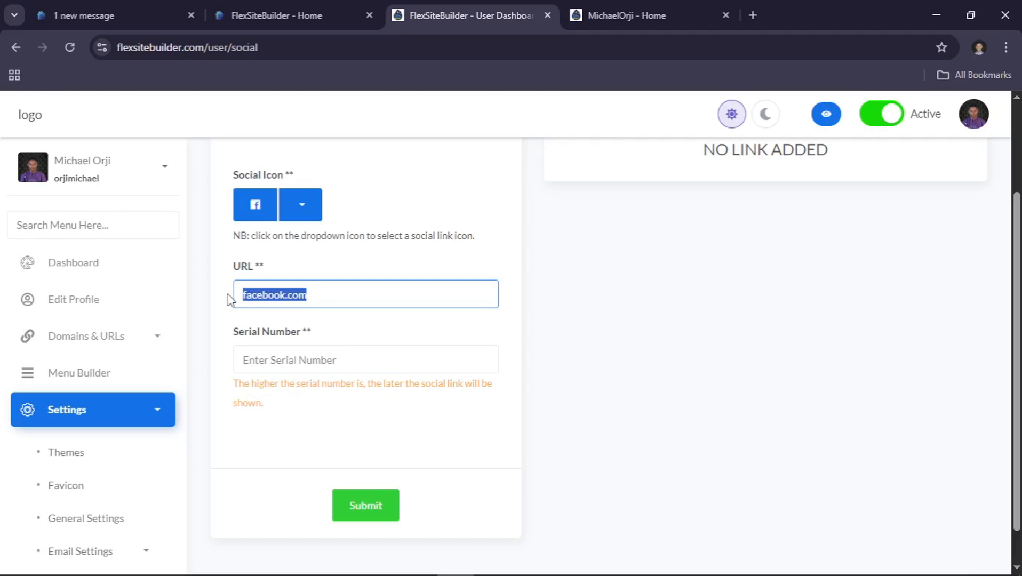
Step: Load facebook.com in a new browser tab and copy its full web address
click(756, 9)
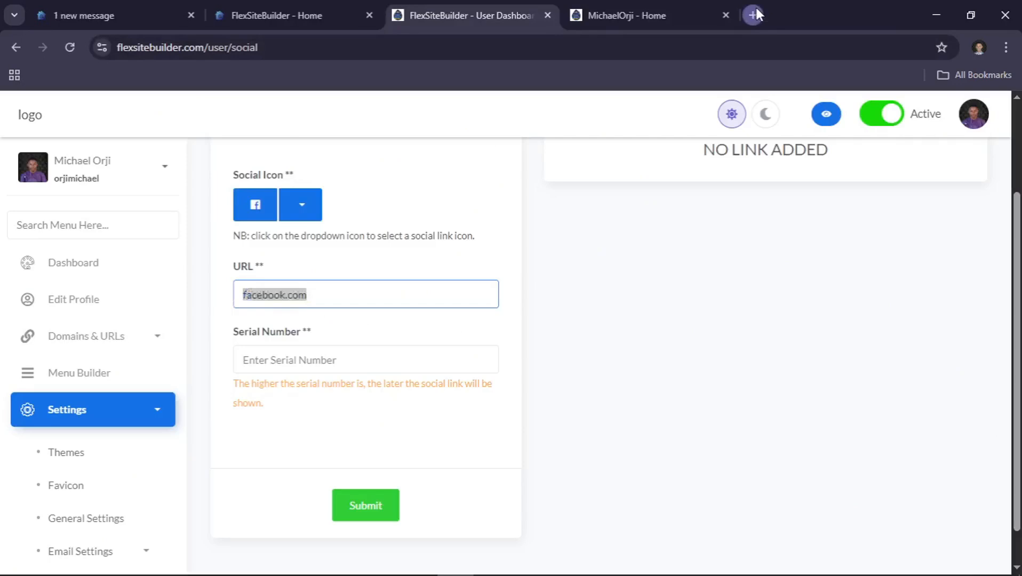
text(facebook.com)
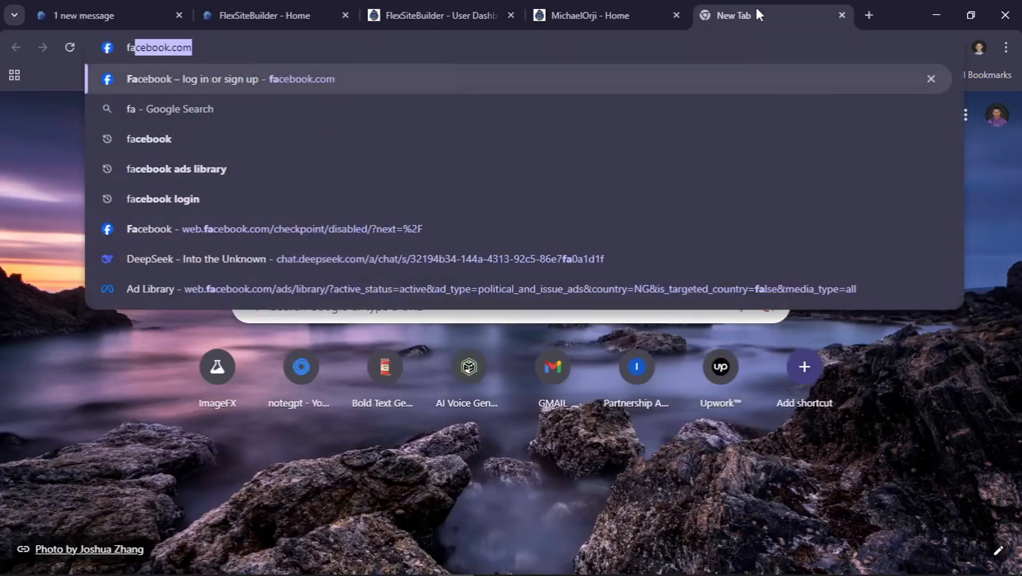
key(Return)
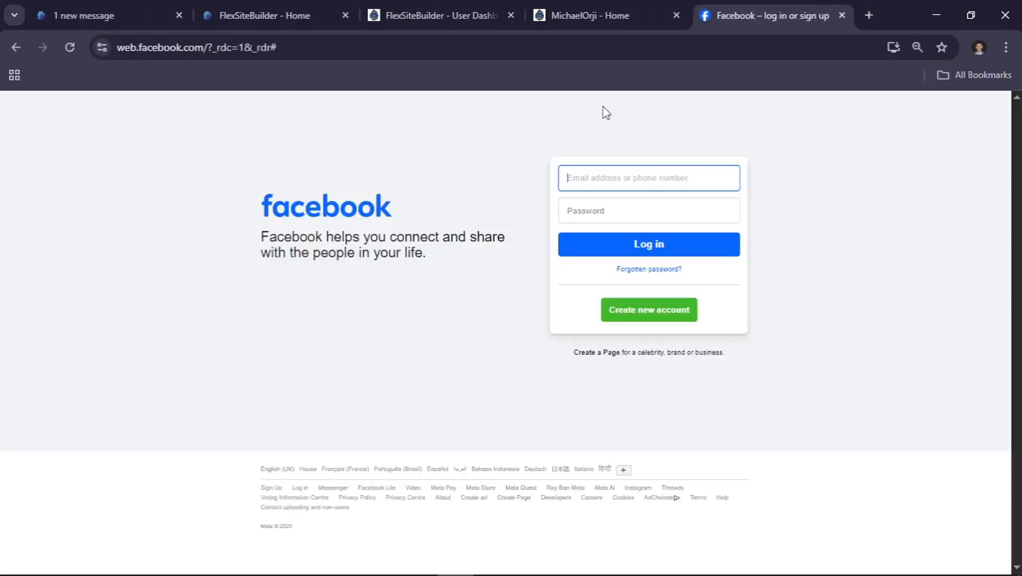
click(301, 42)
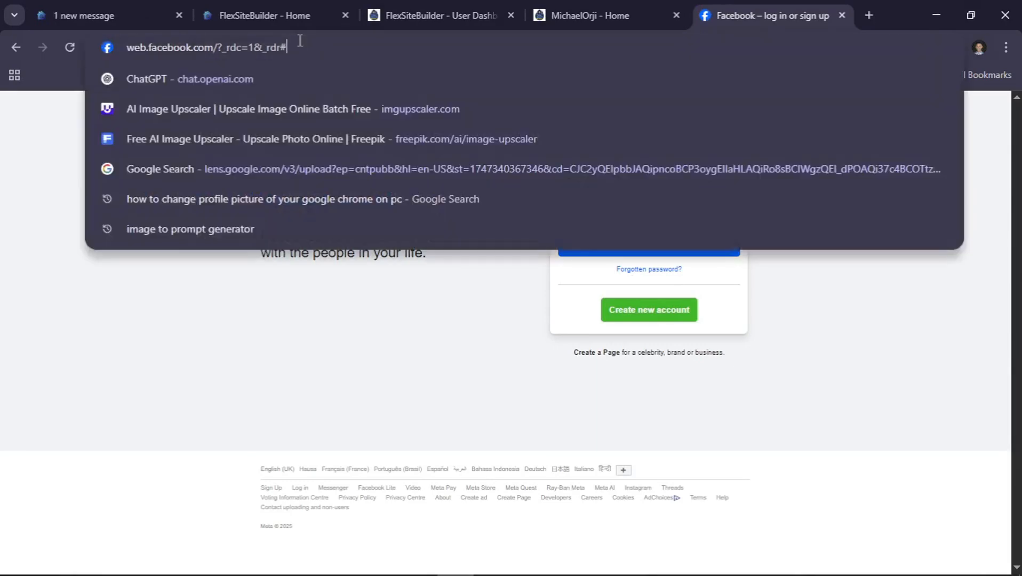
drag(301, 41, 102, 47)
click(220, 287)
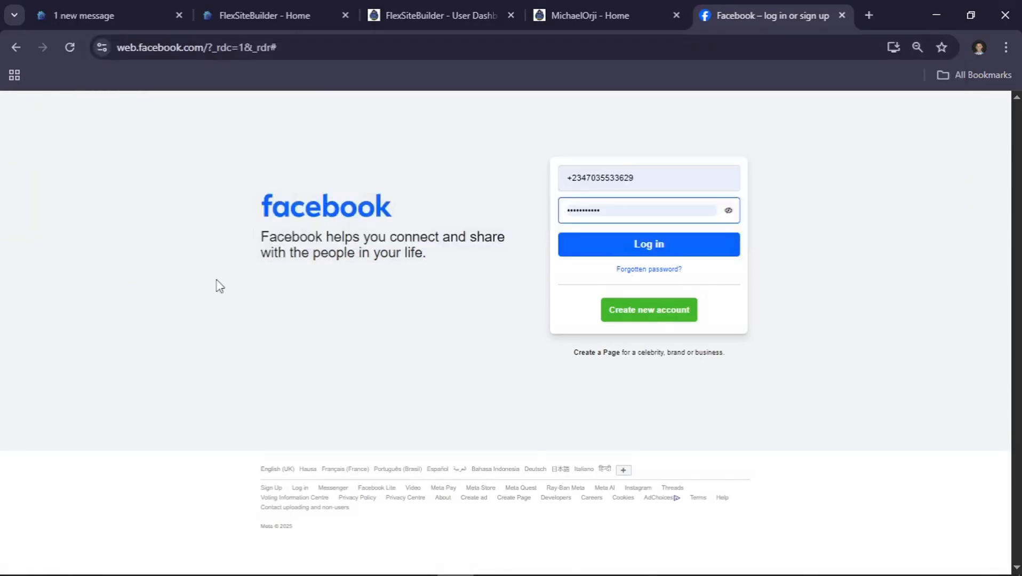
drag(291, 47, 121, 47)
key(ctrl+c)
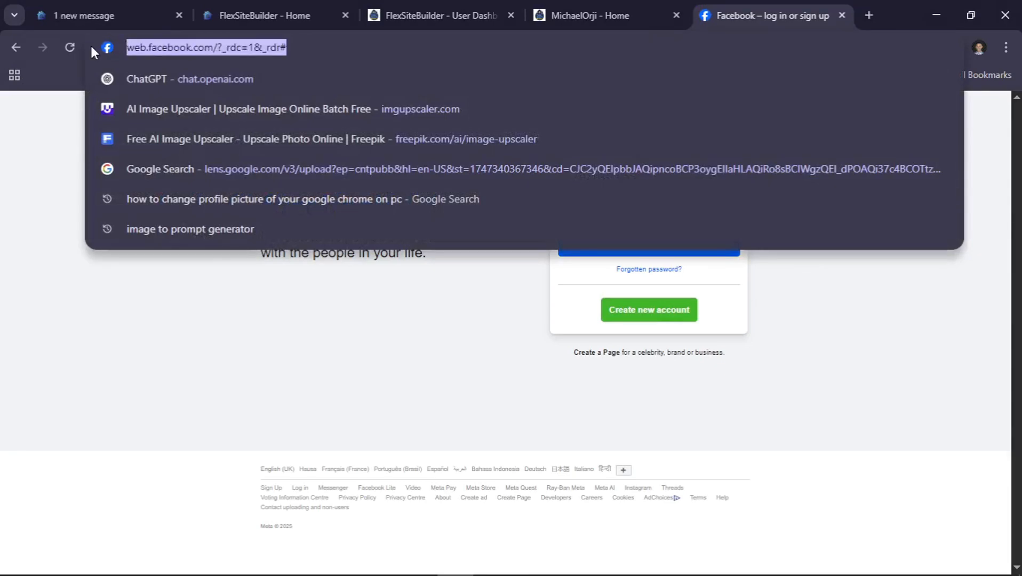
click(635, 13)
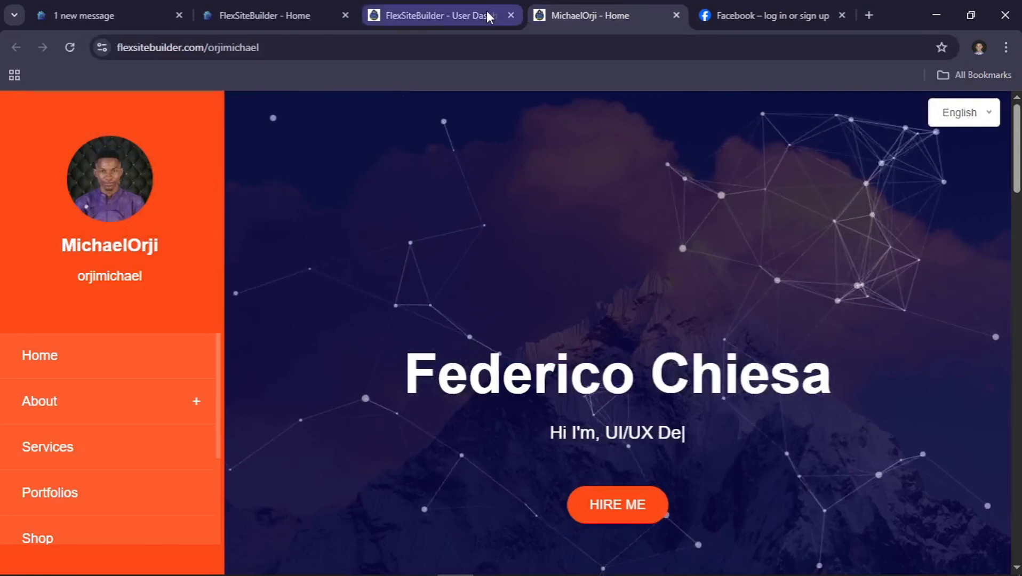
click(487, 15)
click(352, 298)
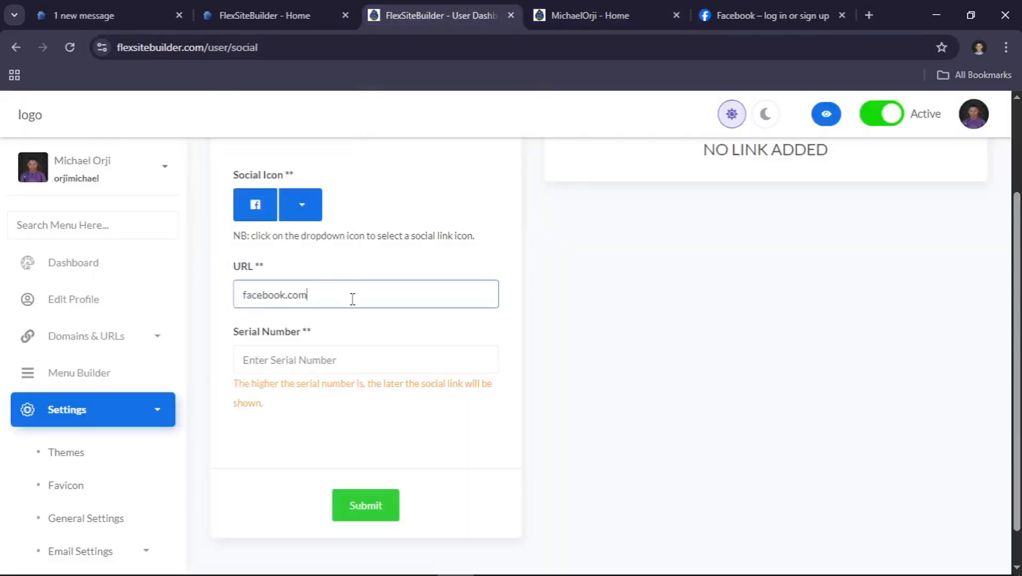
key(ctrl+a)
key(ctrl+v)
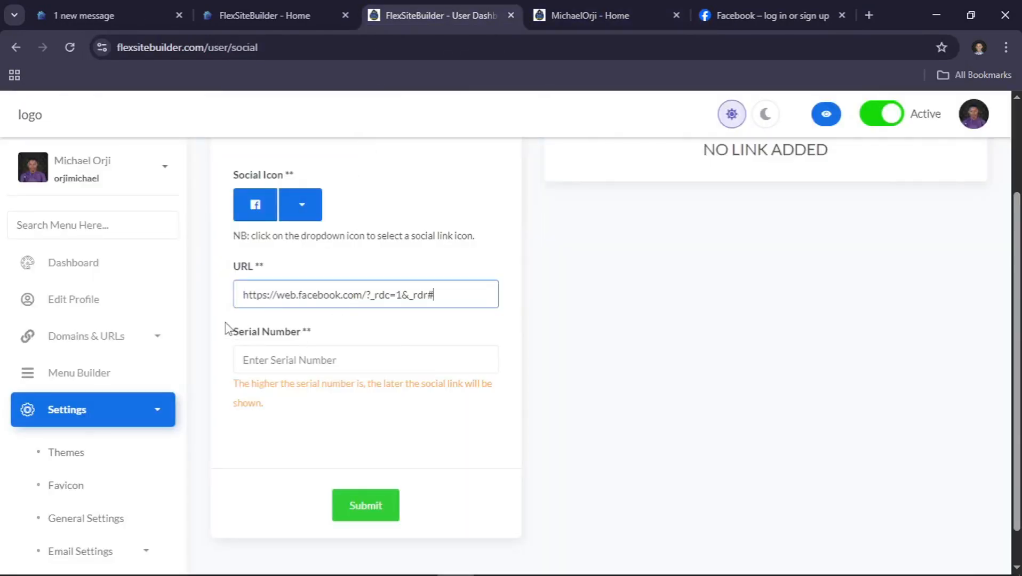
Step: Set the serial number of the Facebook social link to 3
click(418, 354)
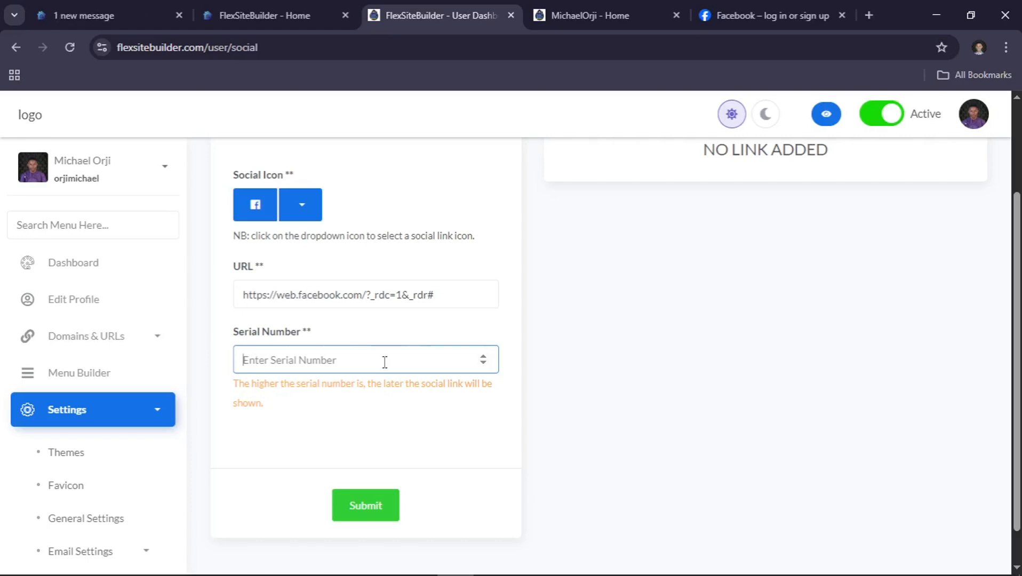
text(2)
key(BackSpace)
text(3)
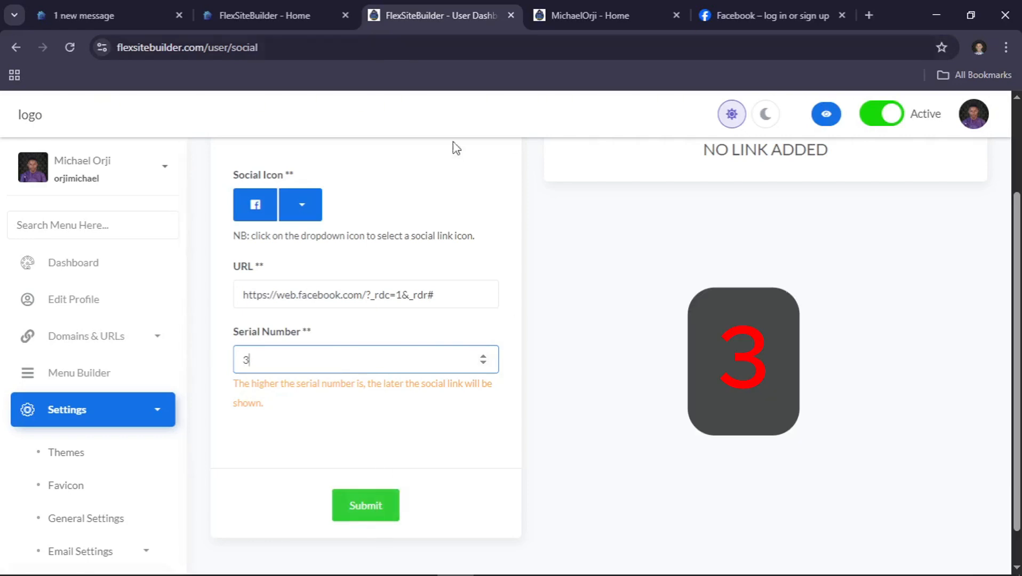
Step: Change the serial number of the Facebook social link to 1
key(BackSpace)
text(1)
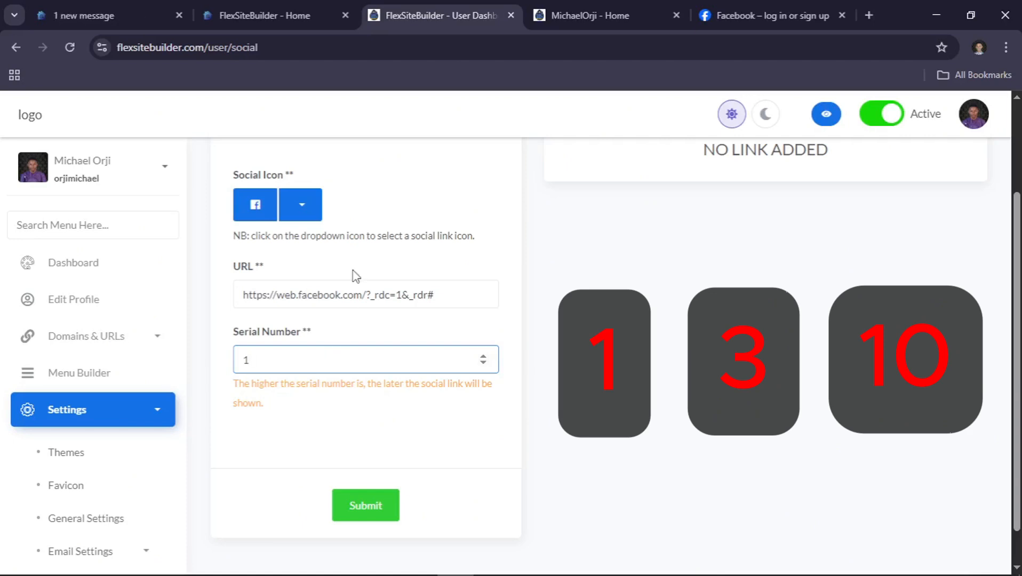
scroll(354, 274, up, 2)
scroll(359, 363, down, 2)
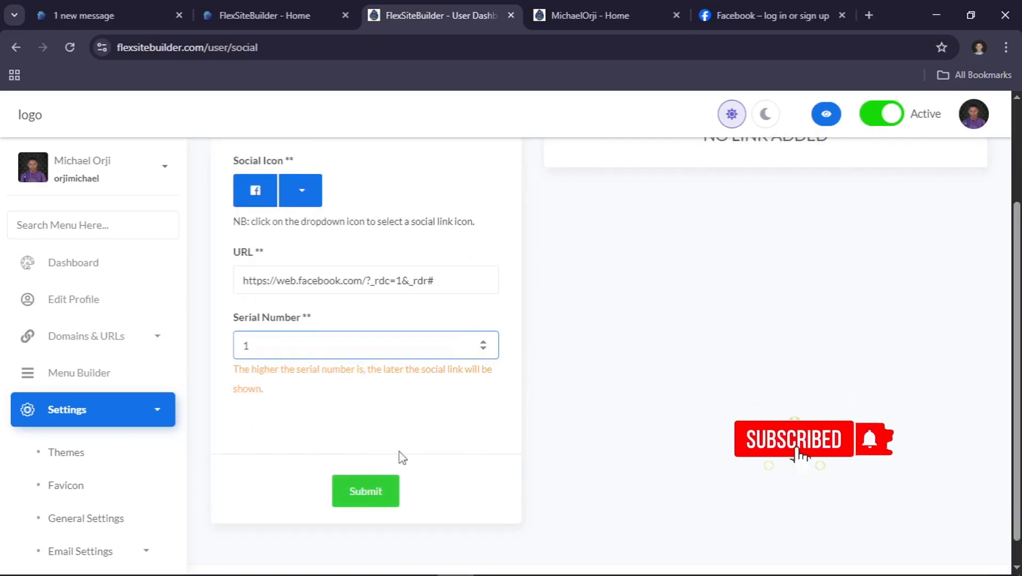
Step: Open the SEO Information settings and look through the meta keyword and meta description fields for each page
scroll(104, 503, down, 5)
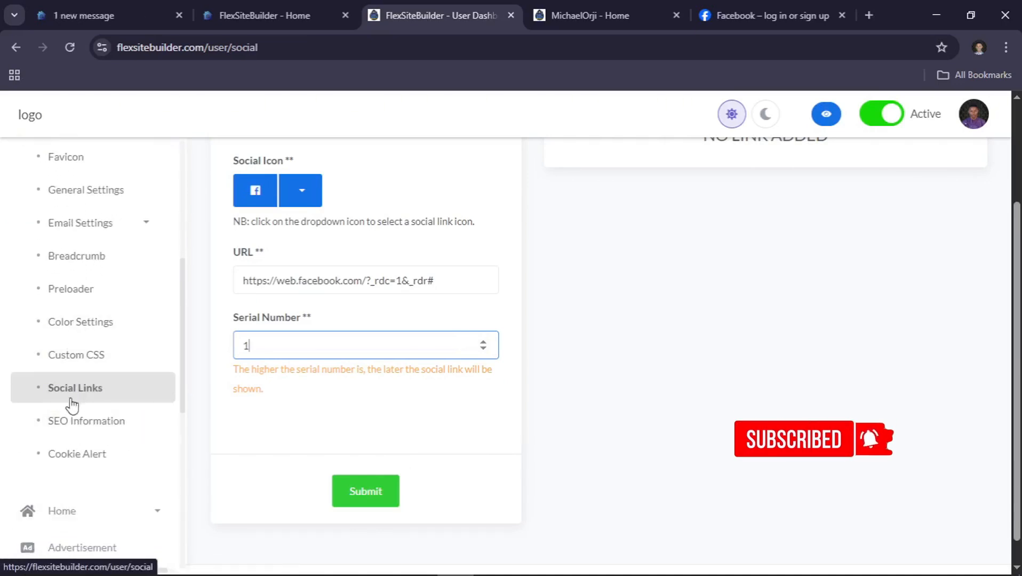
click(87, 427)
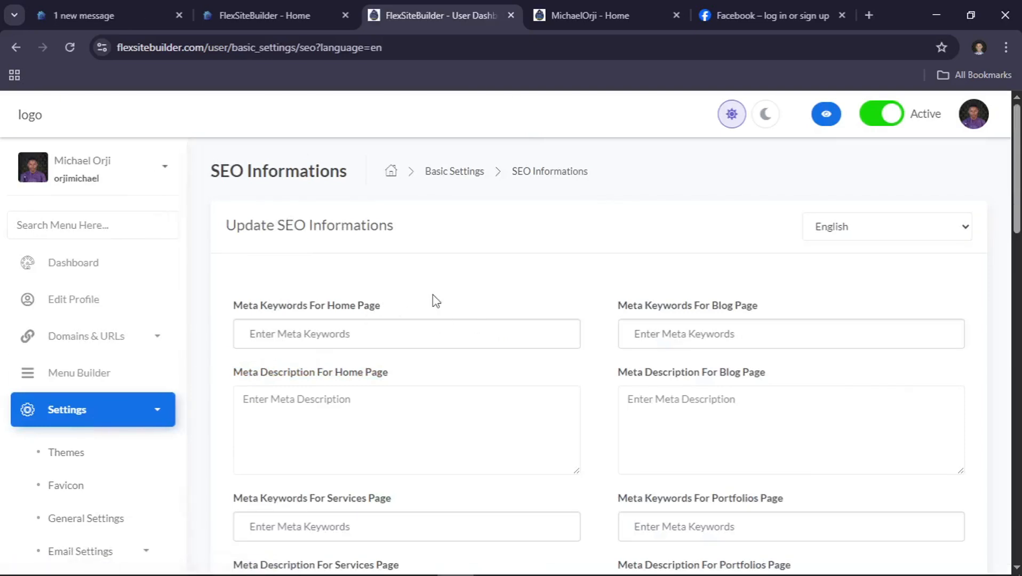
drag(211, 171, 243, 160)
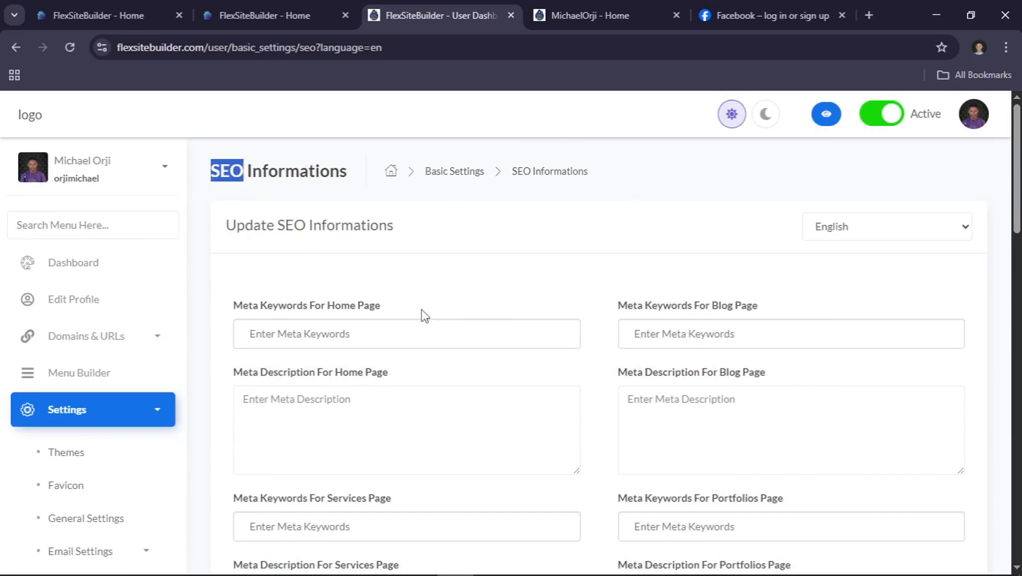
click(399, 313)
scroll(444, 335, down, 2)
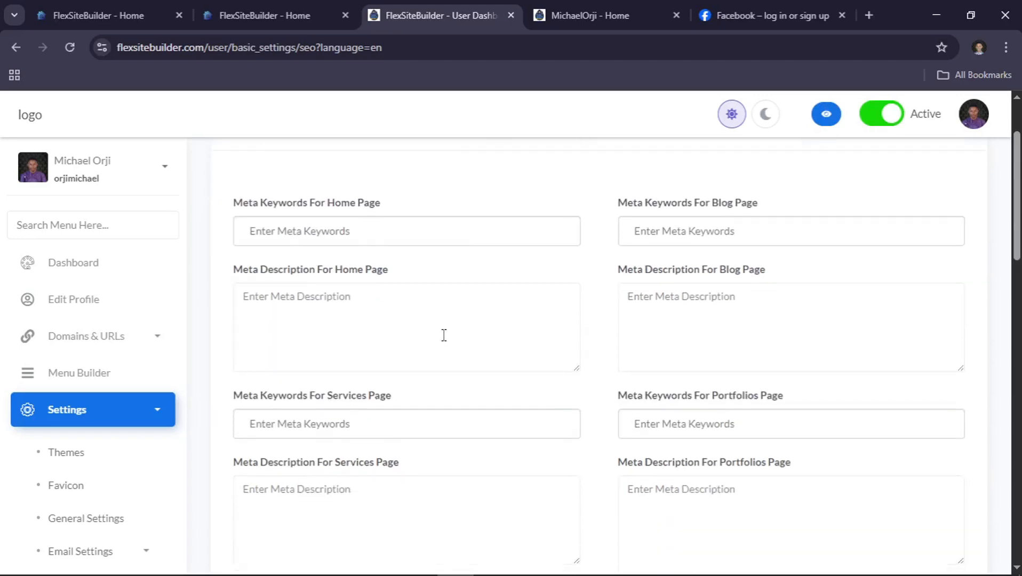
scroll(444, 336, up, 2)
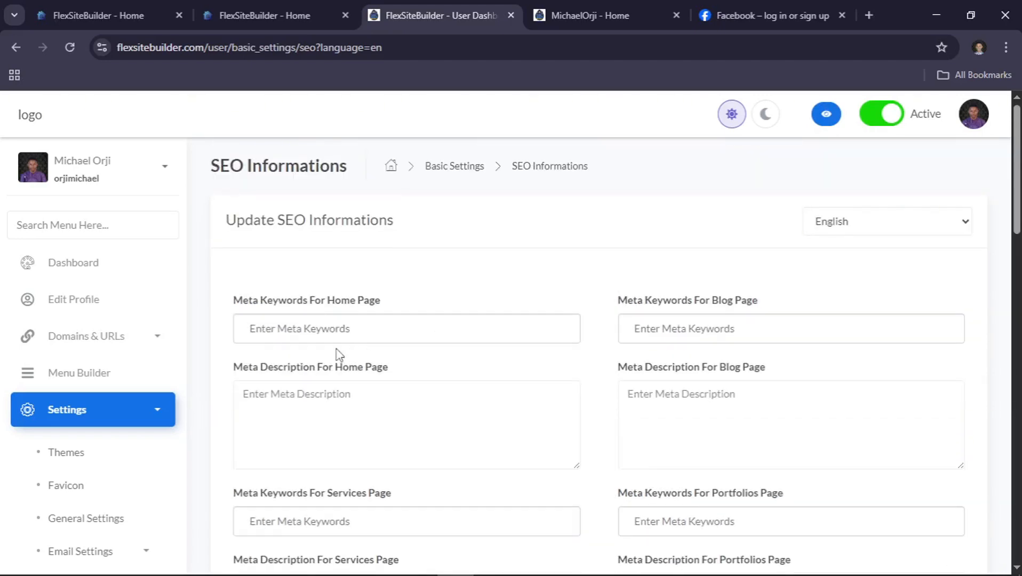
scroll(398, 432, down, 9)
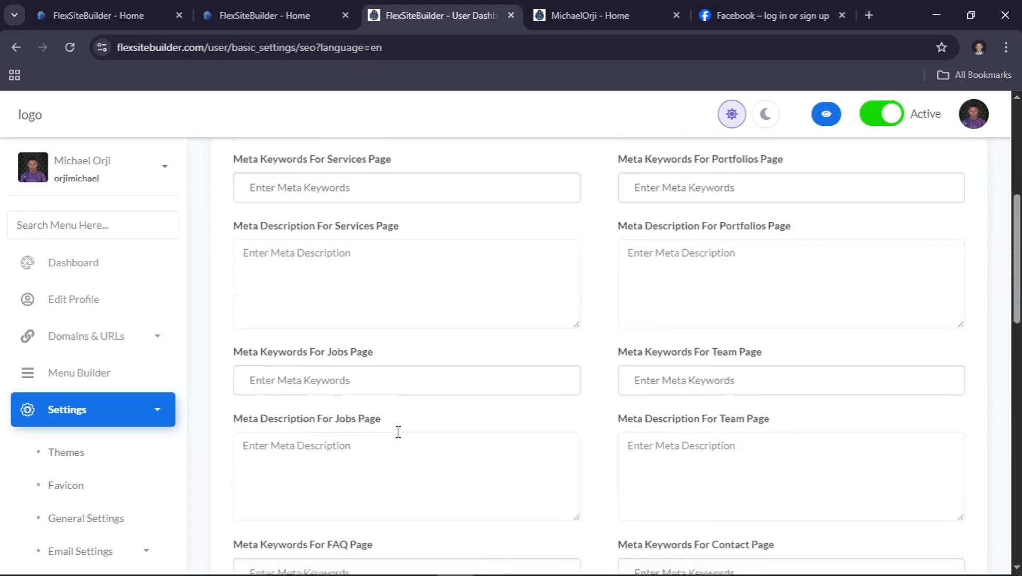
scroll(399, 432, up, 9)
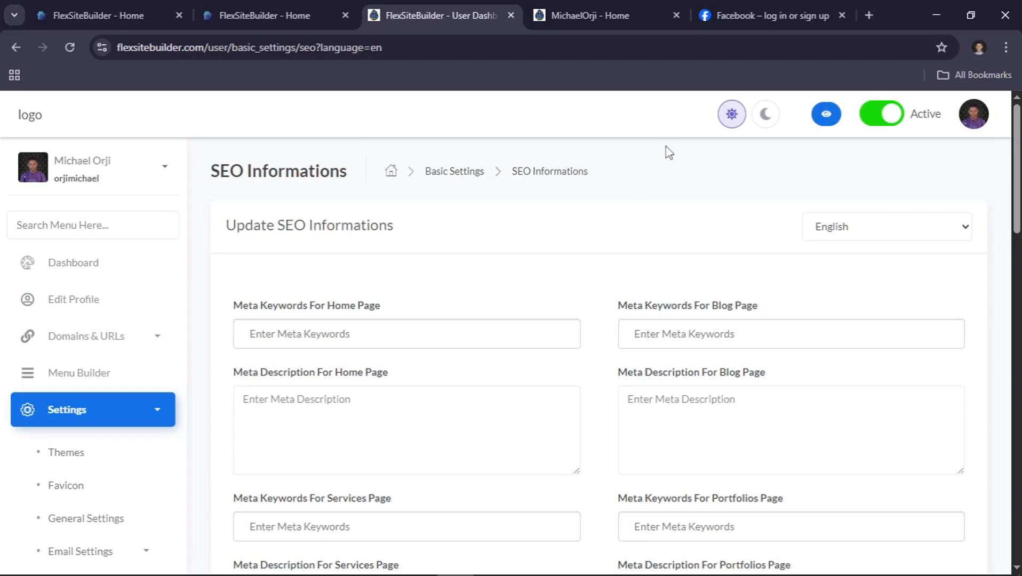
Step: Load chat.openai.com in a separate, maximized browser window
click(869, 15)
drag(755, 16, 492, 148)
click(871, 148)
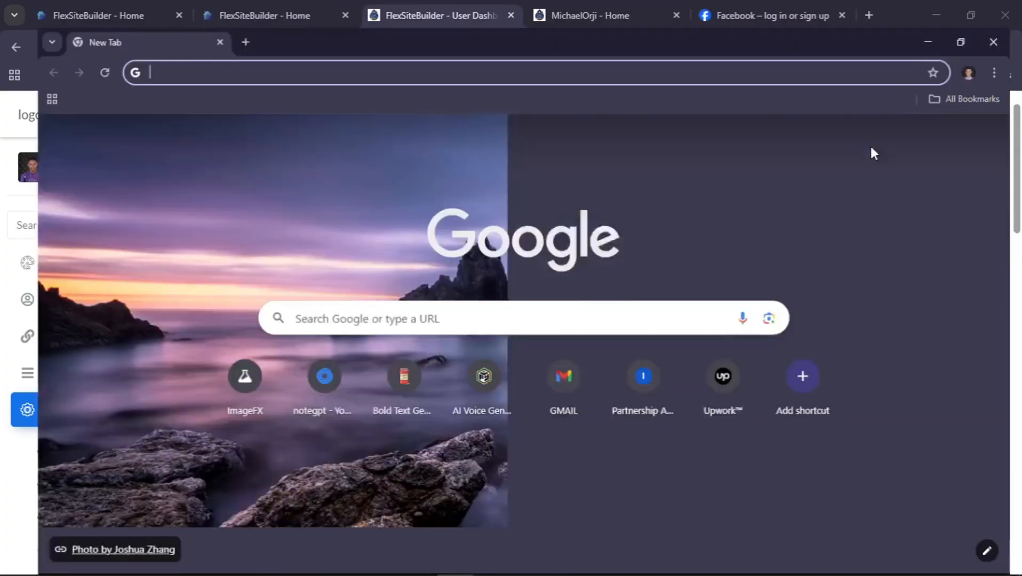
text(chat.openai.com)
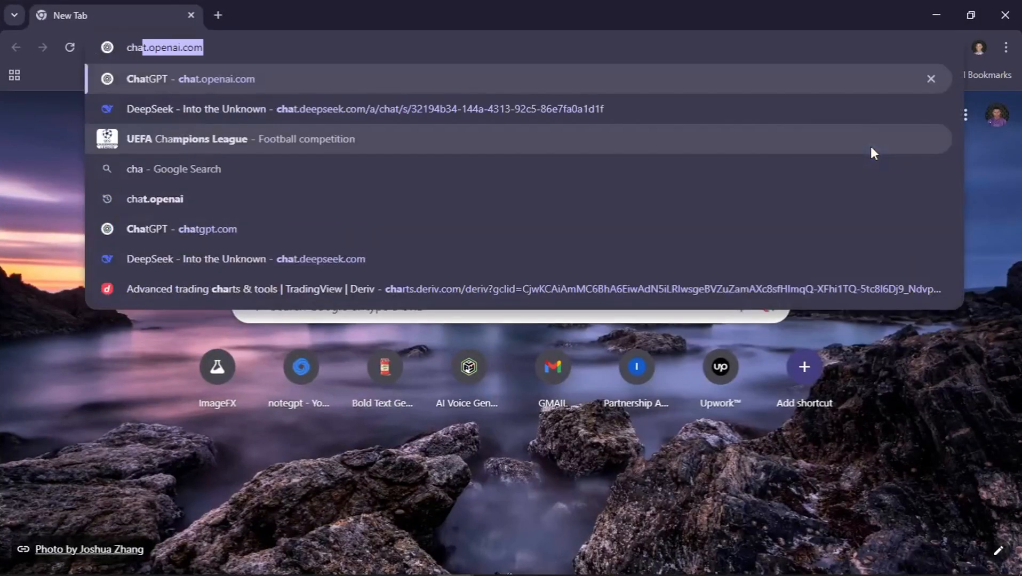
key(Return)
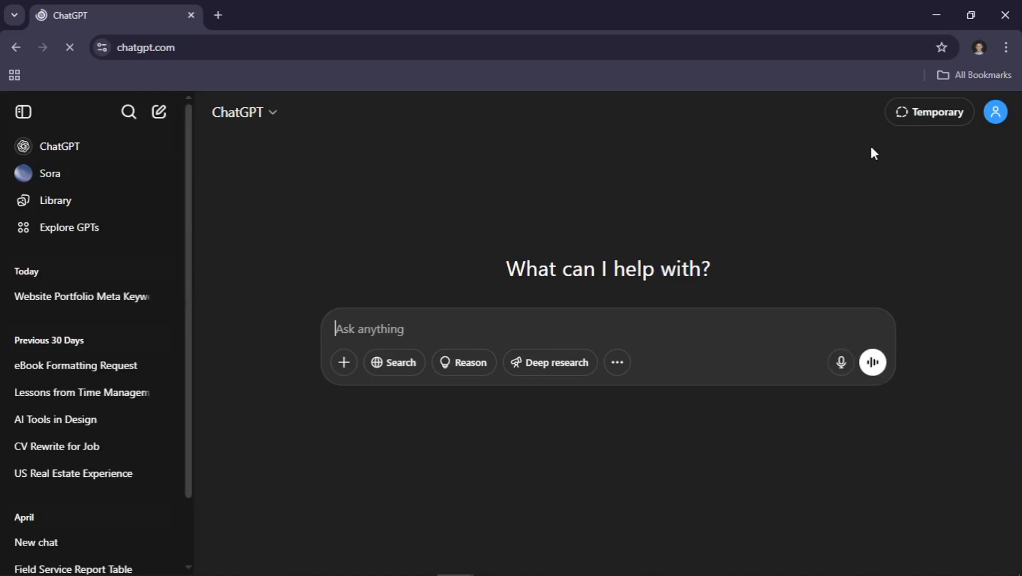
Step: Return to the dashboard's SEO page and copy the field label "Meta Keywords For Home Page"
key(alt+Tab)
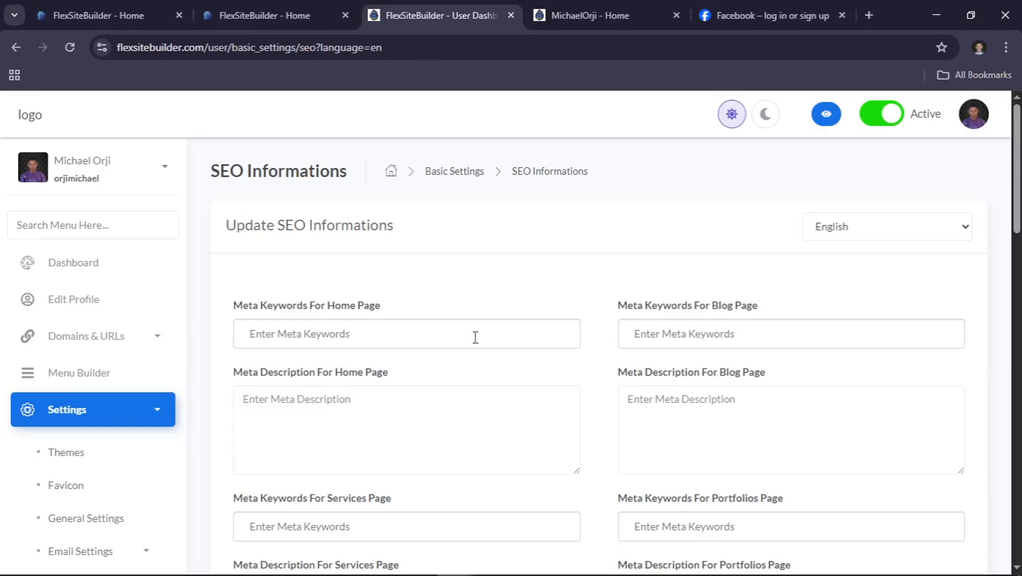
drag(232, 306, 388, 303)
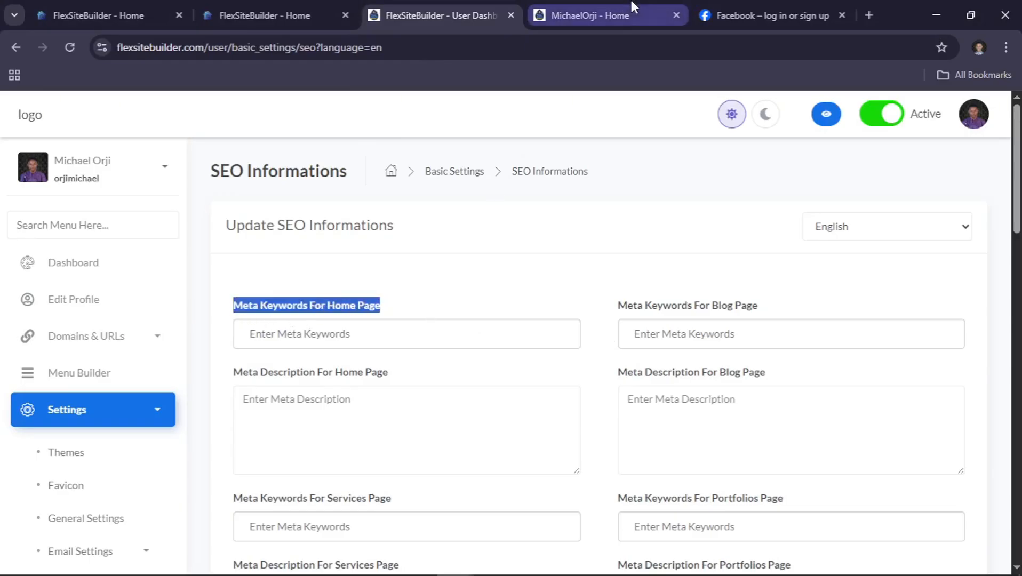
click(569, 11)
key(ctrl+shift+Tab)
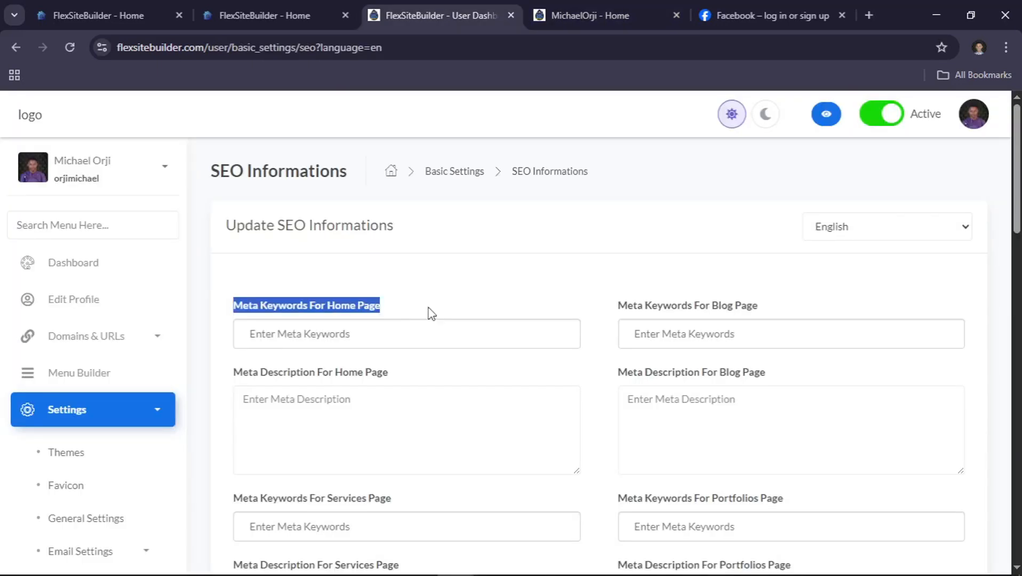
click(409, 305)
drag(408, 307, 230, 307)
key(ctrl+c)
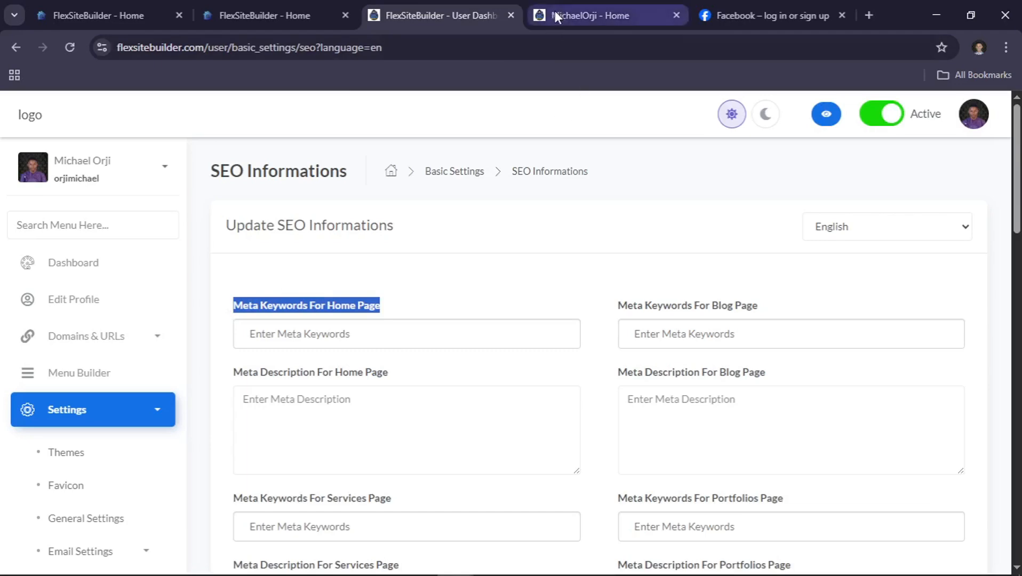
Step: Switch to ChatGPT and compose the prompt "write a Meta Keywords For my website Home Page," using the copied label
key(alt+Tab)
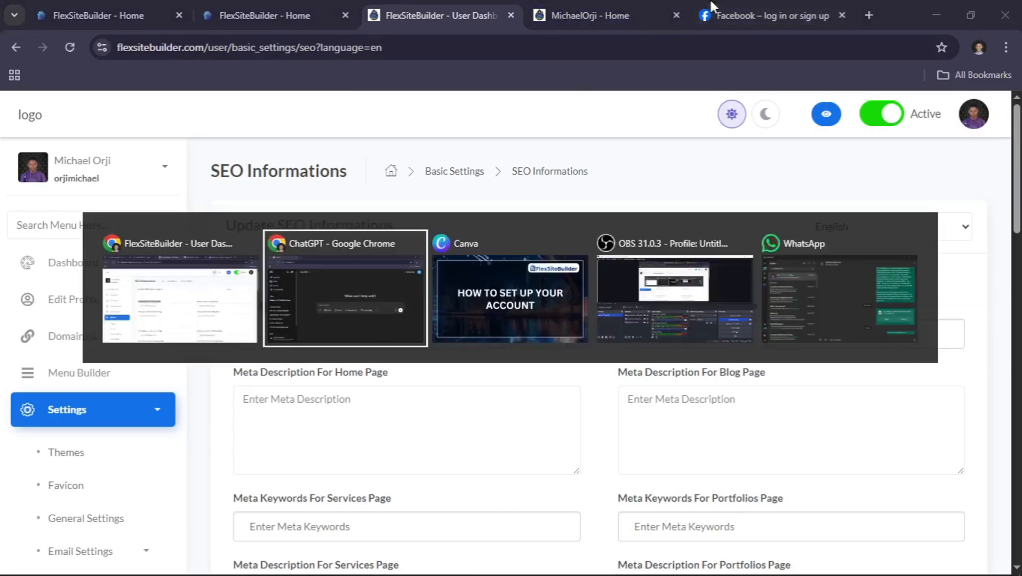
text(wru)
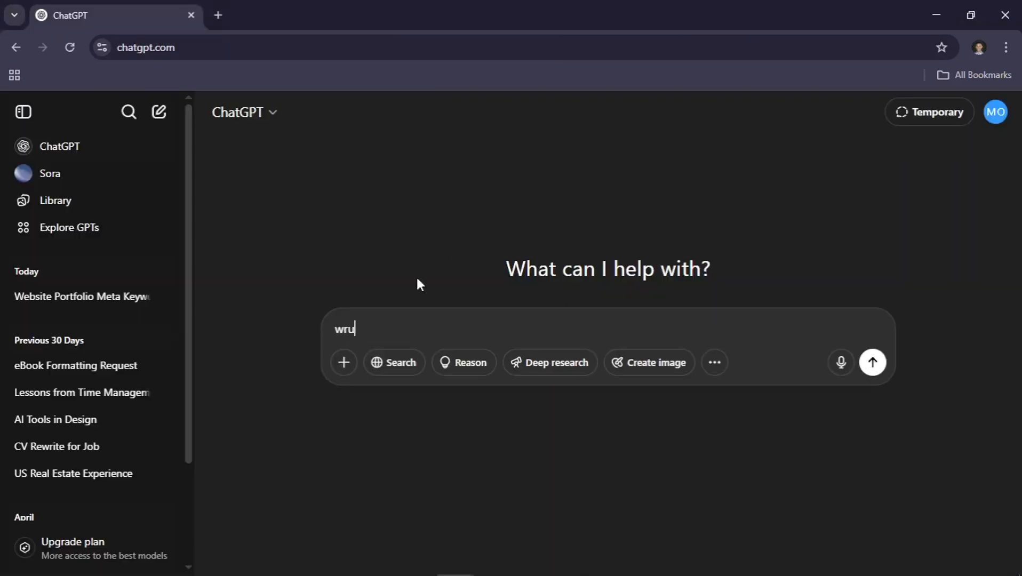
key(BackSpace)
text(ite a)
key(ctrl+v)
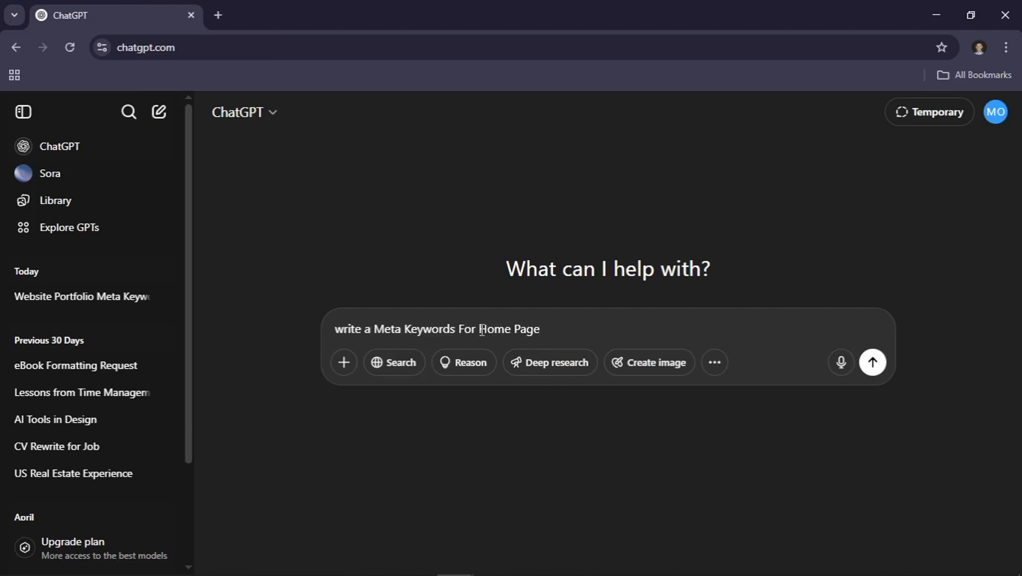
text(my )
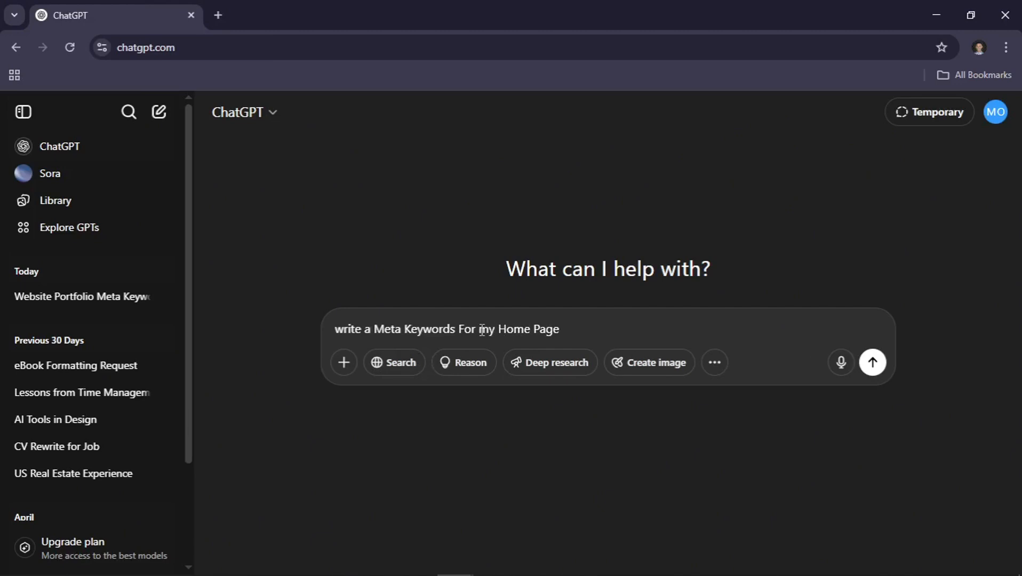
text(websit)
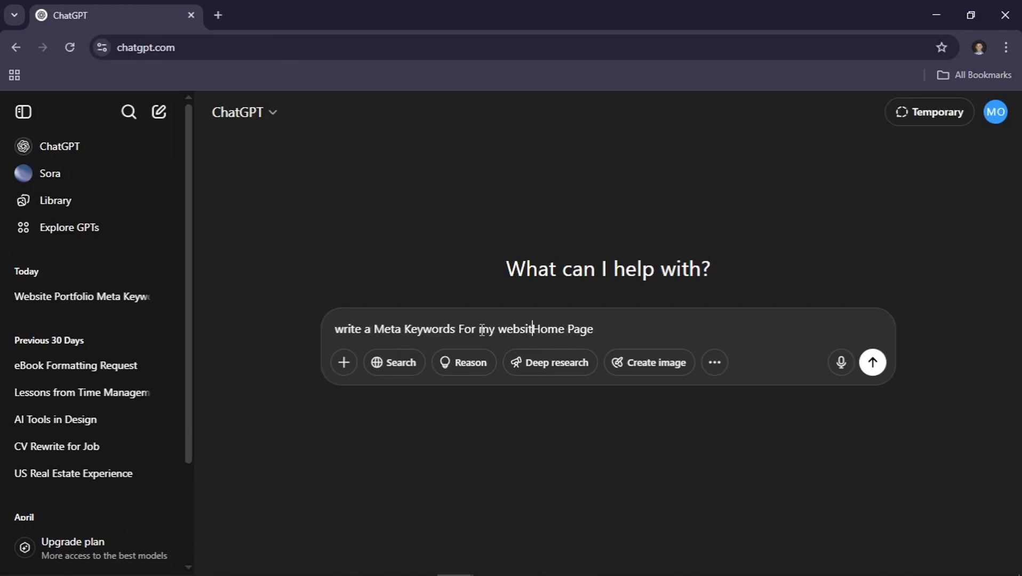
text(e)
click(623, 336)
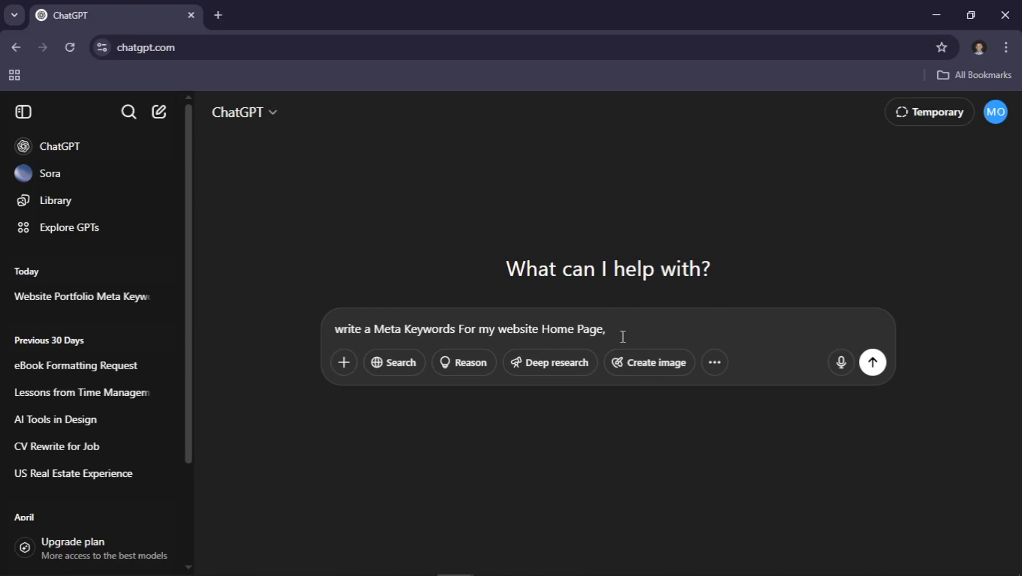
Step: Continue the prompt with the site owner's full name and the words "im a full stack web deloper"
text(mu)
key(BackSpace)
text(y is michael orji im a )
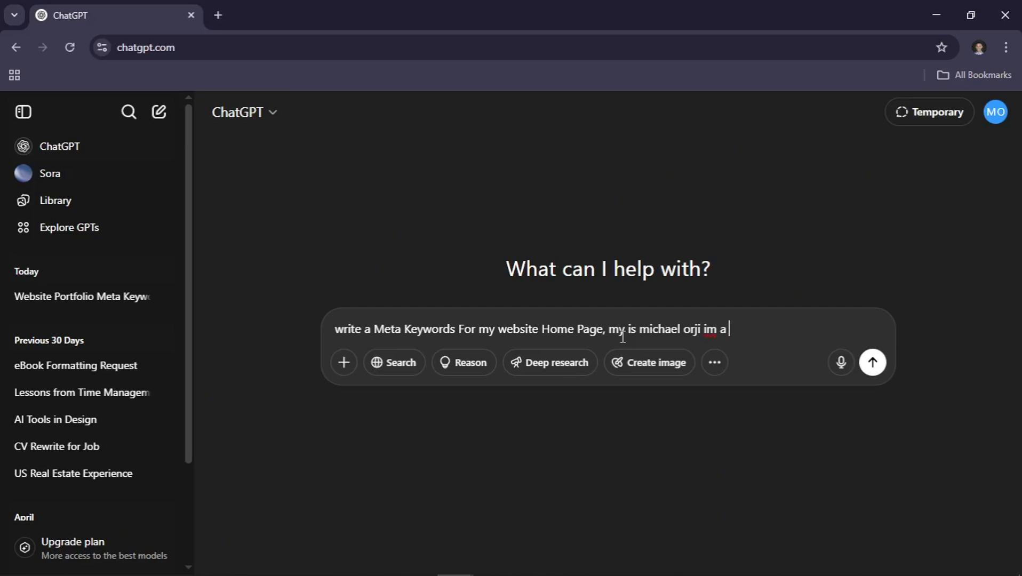
text(full stack web)
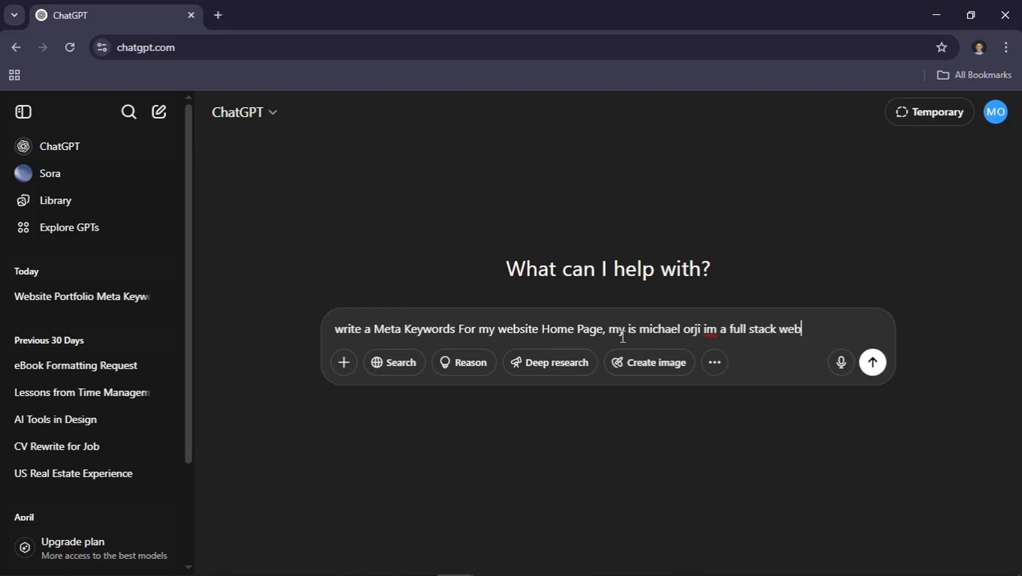
text( deloper)
Step: Insert the word "laravel" between "full stack" and "web deloper" in the prompt
key(Left)
key(Left)
key(Left)
key(Left)
key(Left)
key(Left)
key(Left)
key(Left)
key(Left)
key(Left)
key(Left)
key(Left)
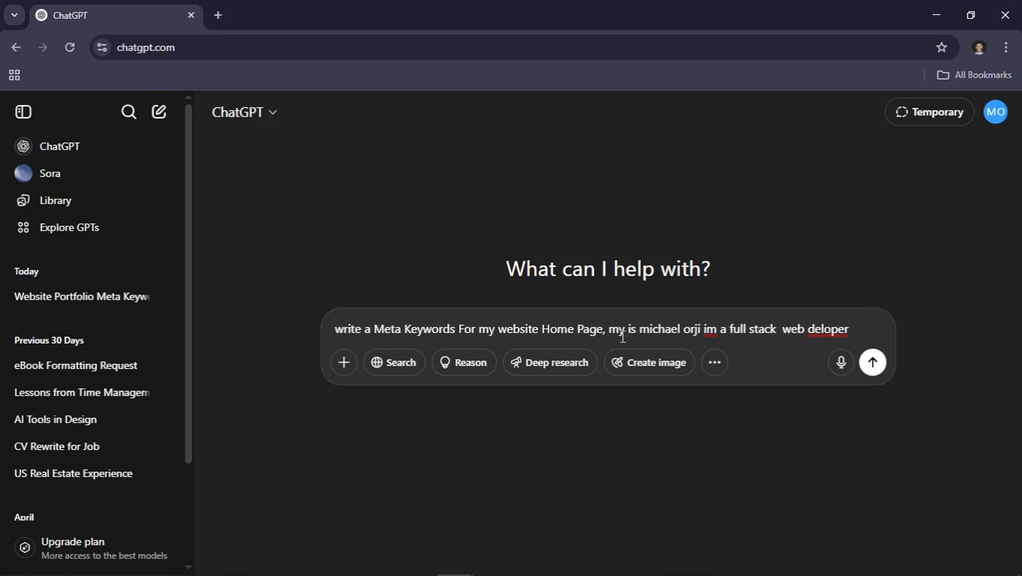
text(laravel)
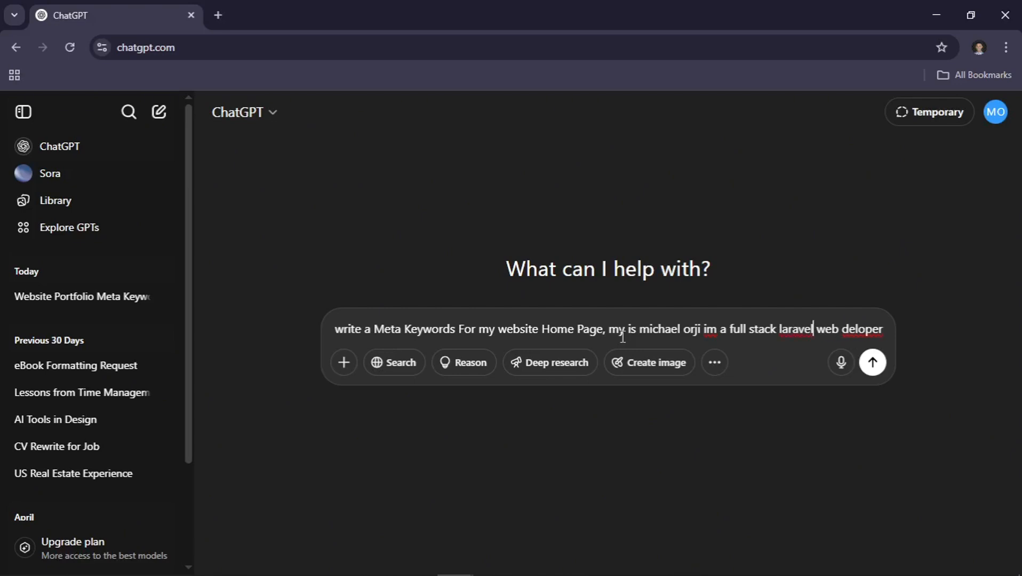
Step: End the prompt with ", I'm also a graphic designer and a video editor" and send it
key(Right)
key(Right)
key(Right)
key(Right)
key(Right)
key(Right)
key(Right)
key(Right)
key(Right)
key(Right)
key(Right)
key(Right)
text(,)
key(shift+Return)
text(I)
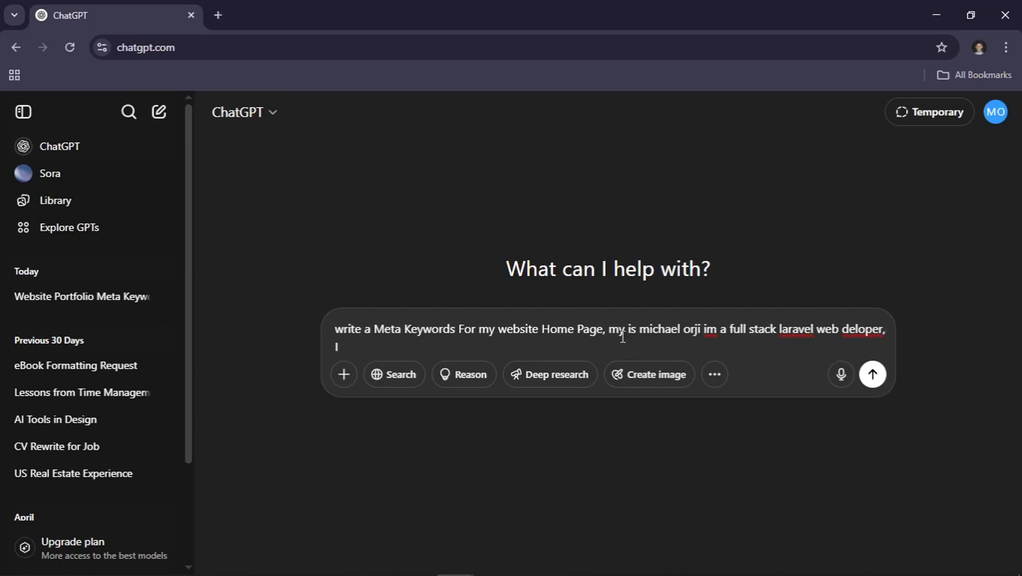
text('m also a graphic desig)
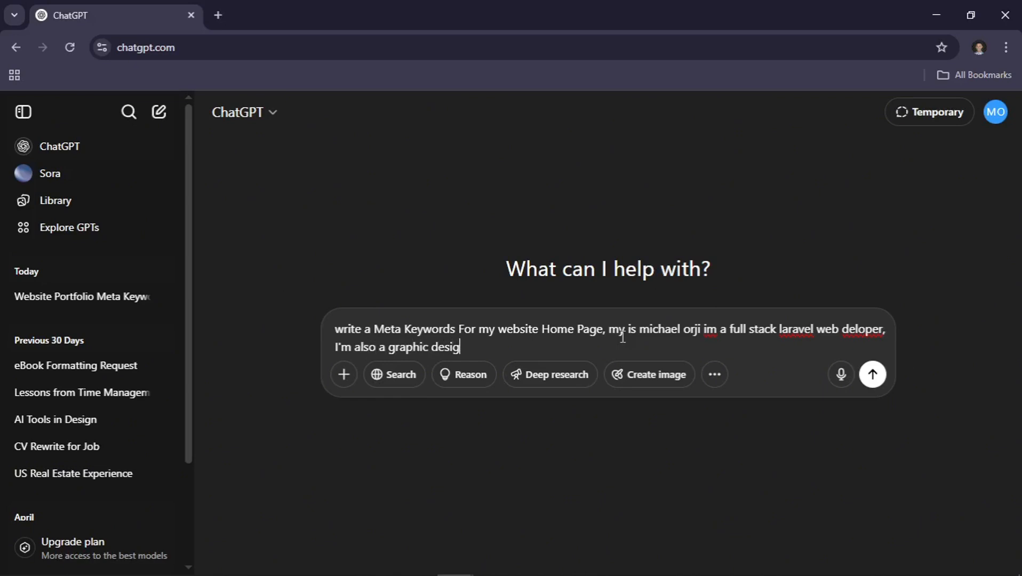
text(ner,)
key(BackSpace)
text(and a video e)
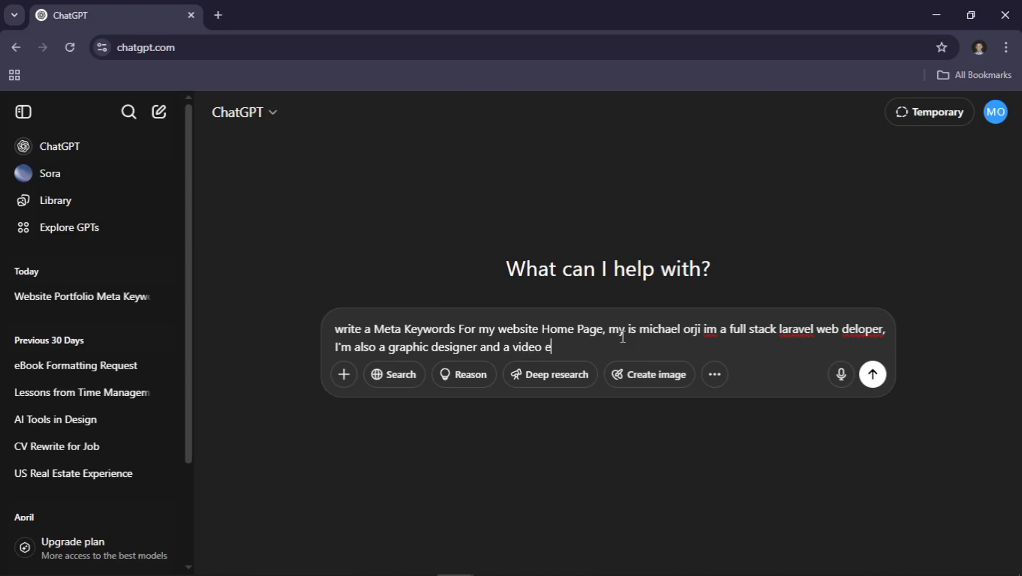
text(ditor)
click(872, 376)
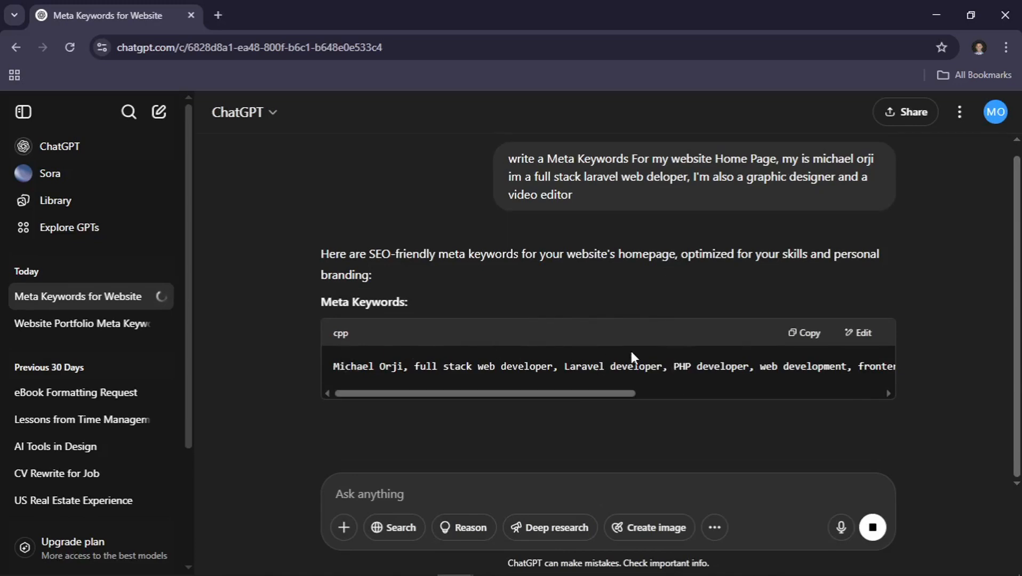
Step: Read through the full line of generated meta keywords and copy it
scroll(632, 351, right, 7)
scroll(631, 351, right, 8)
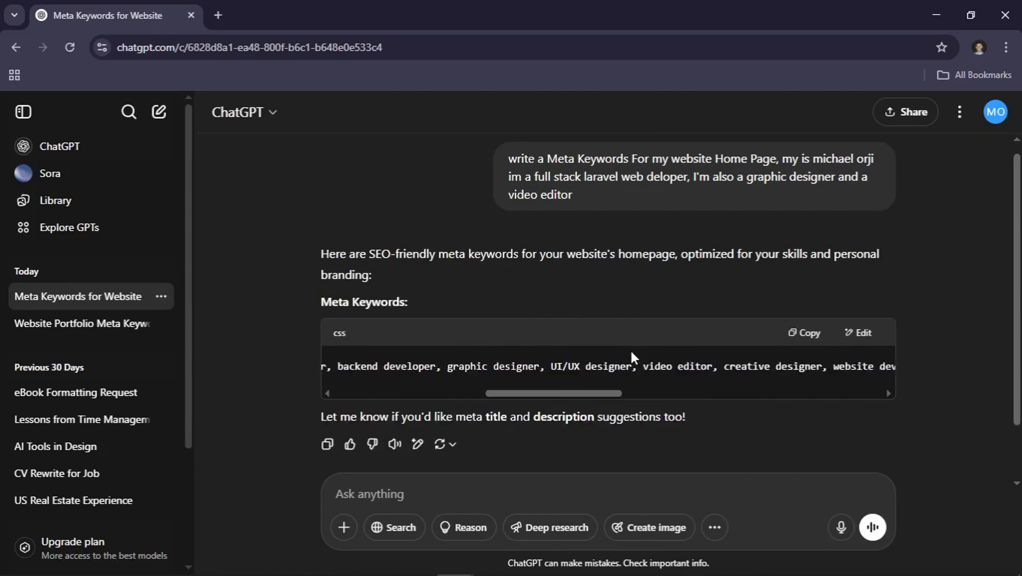
scroll(631, 352, left, 14)
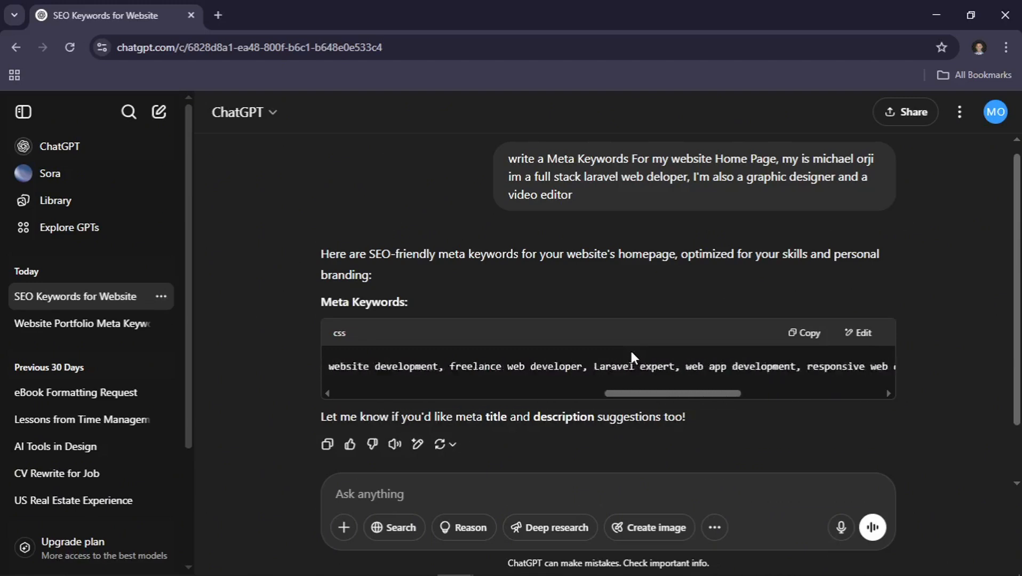
scroll(377, 356, left, 3)
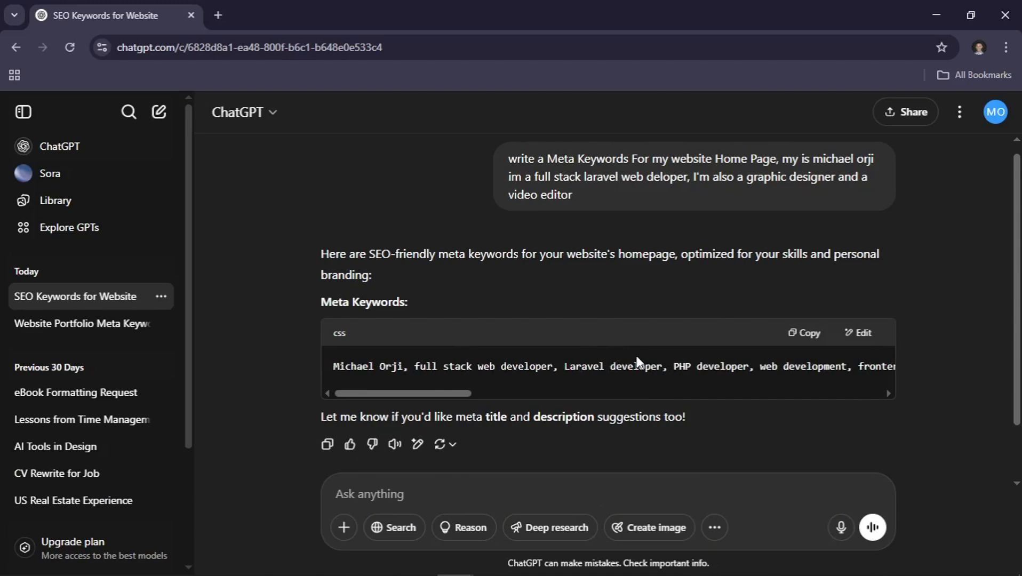
click(806, 333)
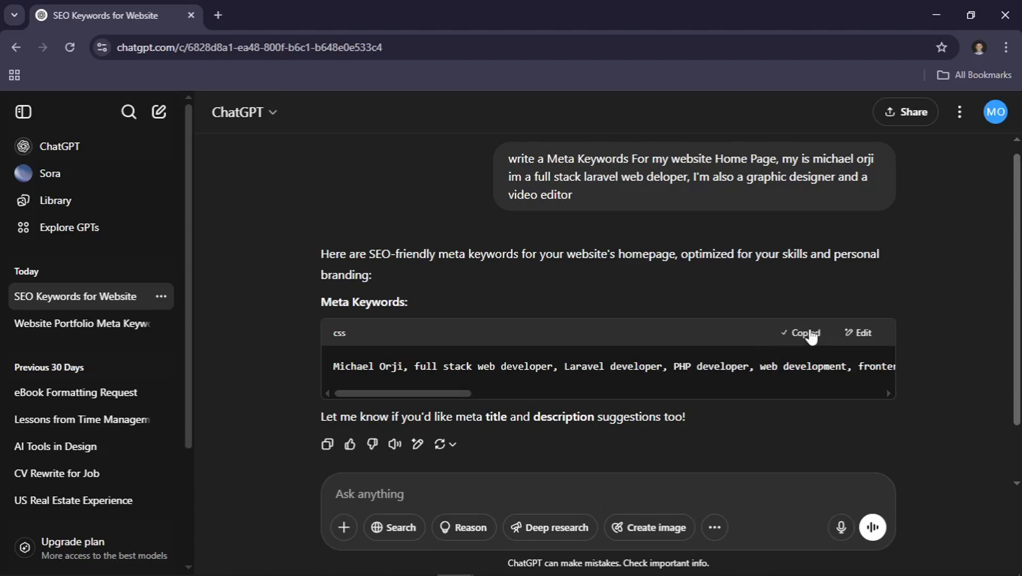
Step: Switch to FlexSiteBuilder and paste the copied keywords as tags into the meta keywords for the home page
key(alt+Tab)
click(391, 344)
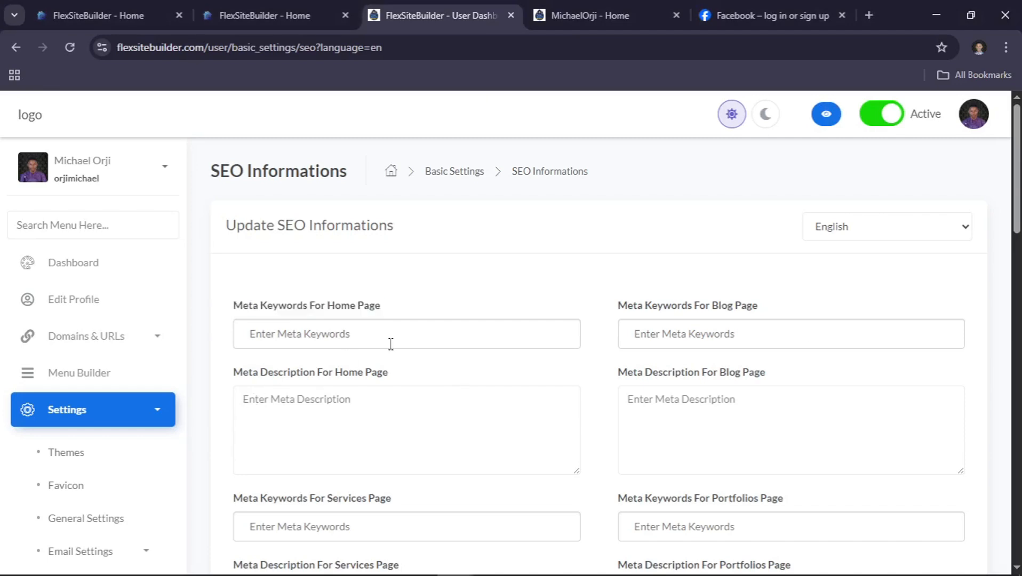
key(ctrl+v)
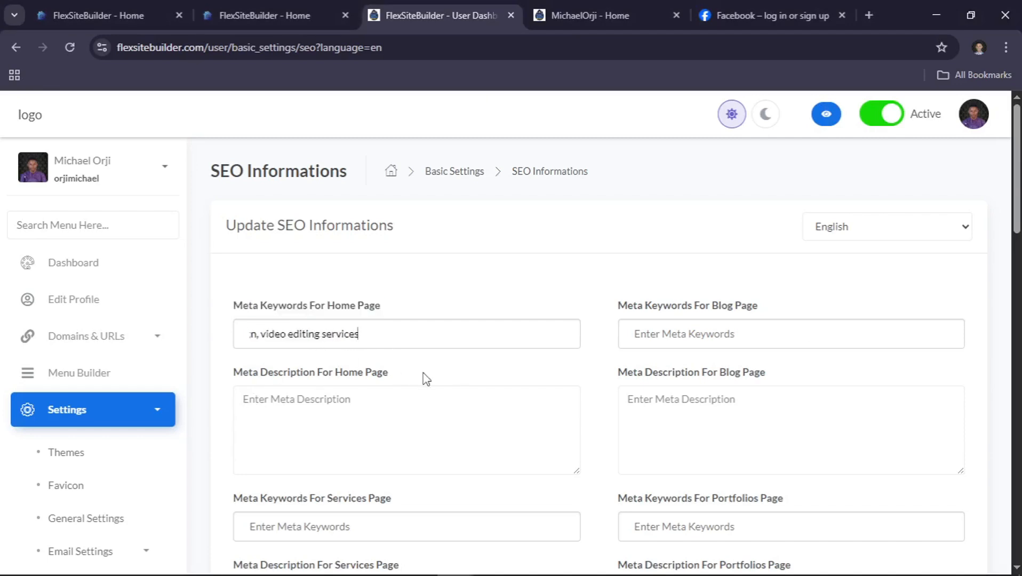
key(Return)
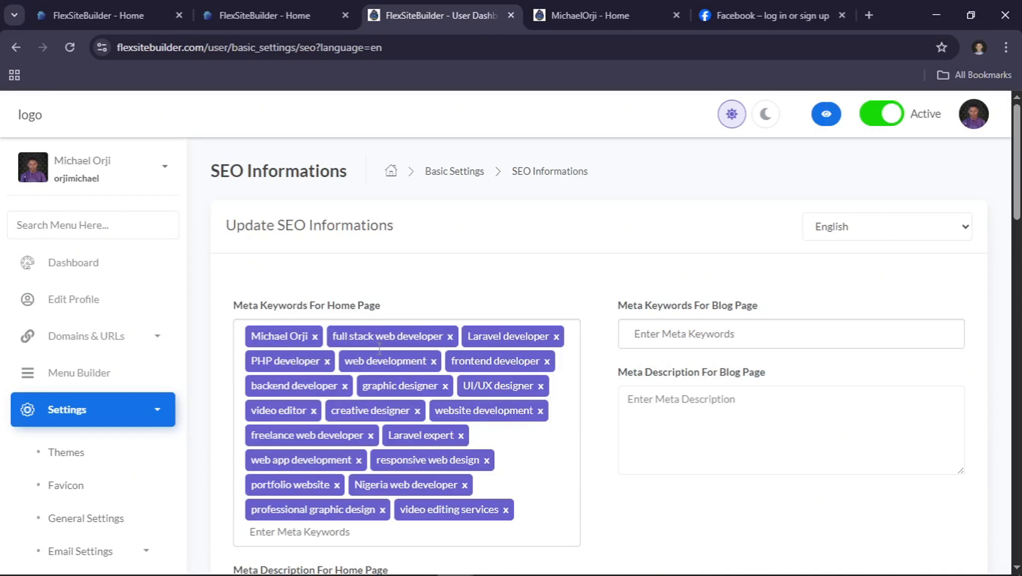
Step: Add the tag "Website Developer in Nigeria" to the home page's meta keywords, and remove that tag again
scroll(380, 348, down, 2)
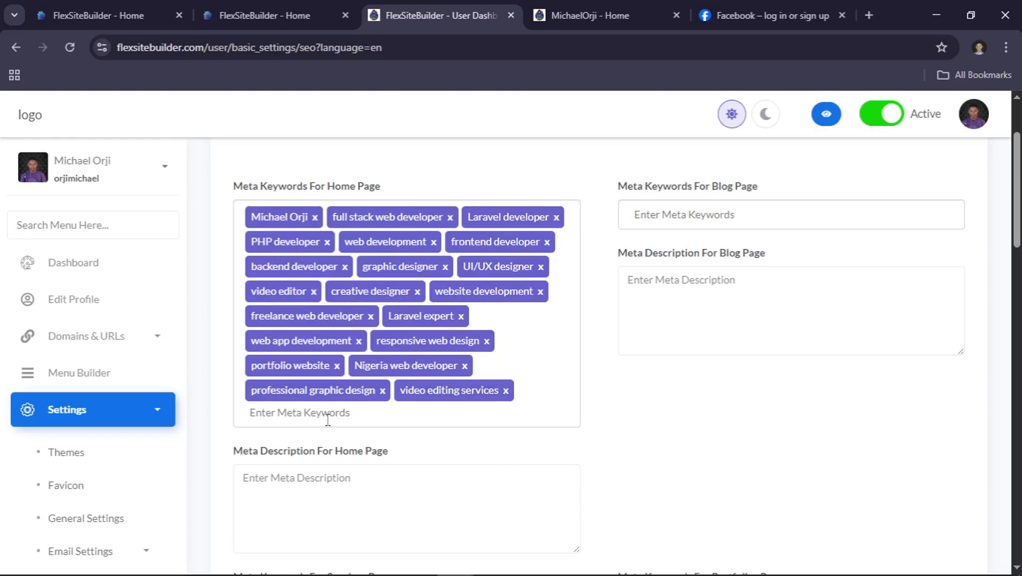
text(Website Developer in Nigeria)
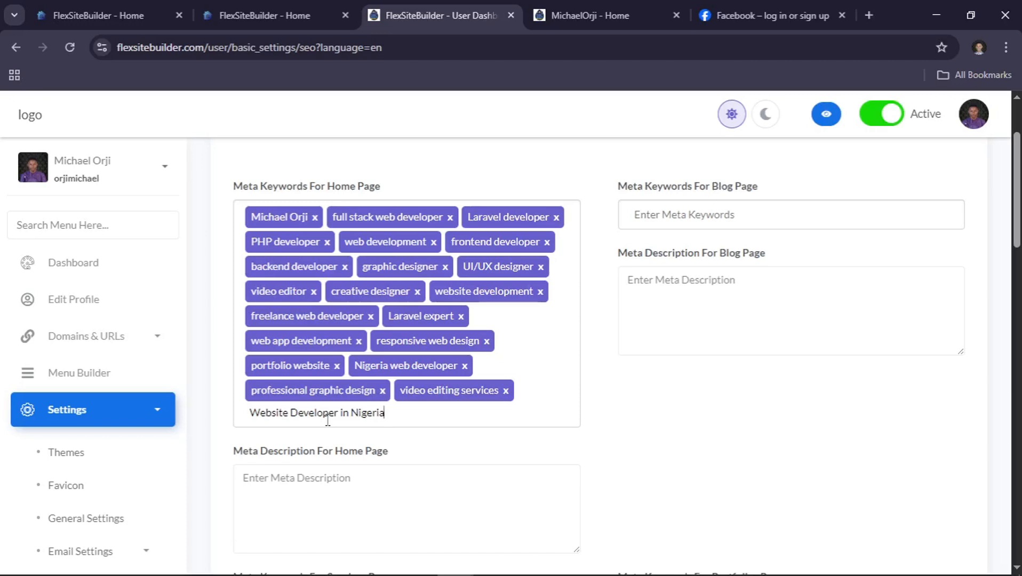
key(Return)
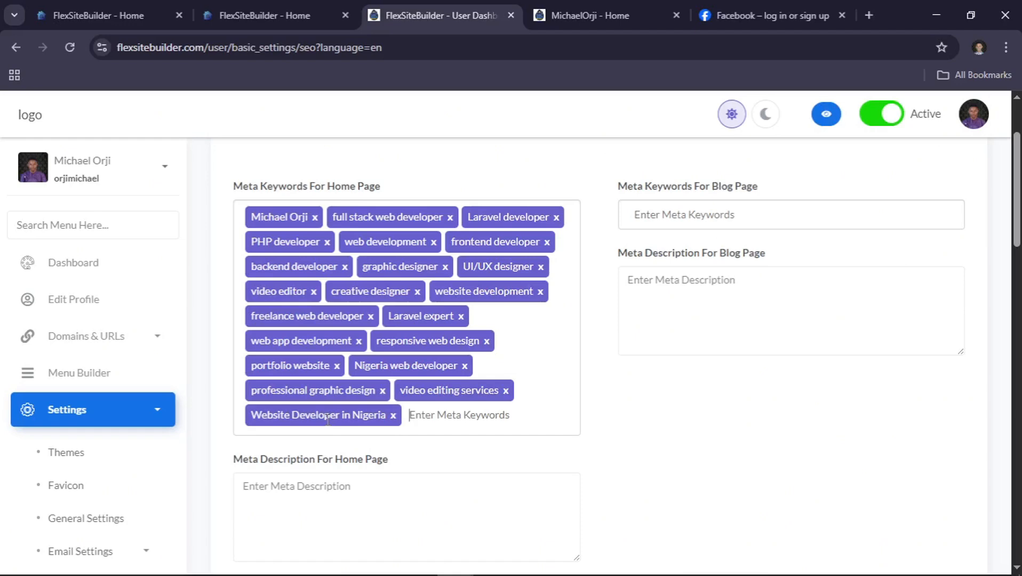
click(393, 416)
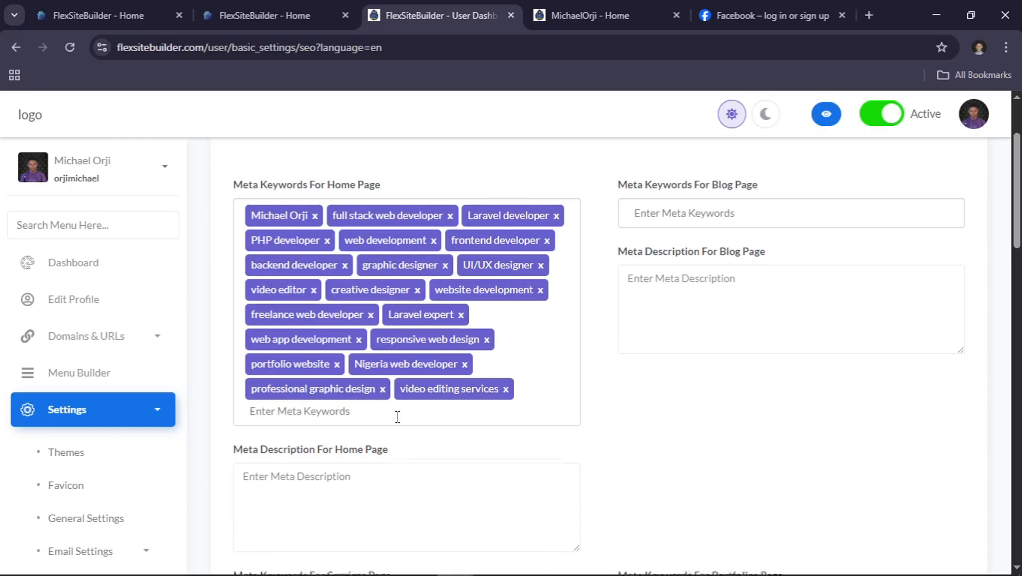
Step: Copy the label "Meta Description For Home Page" and send ChatGPT the prompt "do for Meta Description For the Home Page"
scroll(374, 416, down, 2)
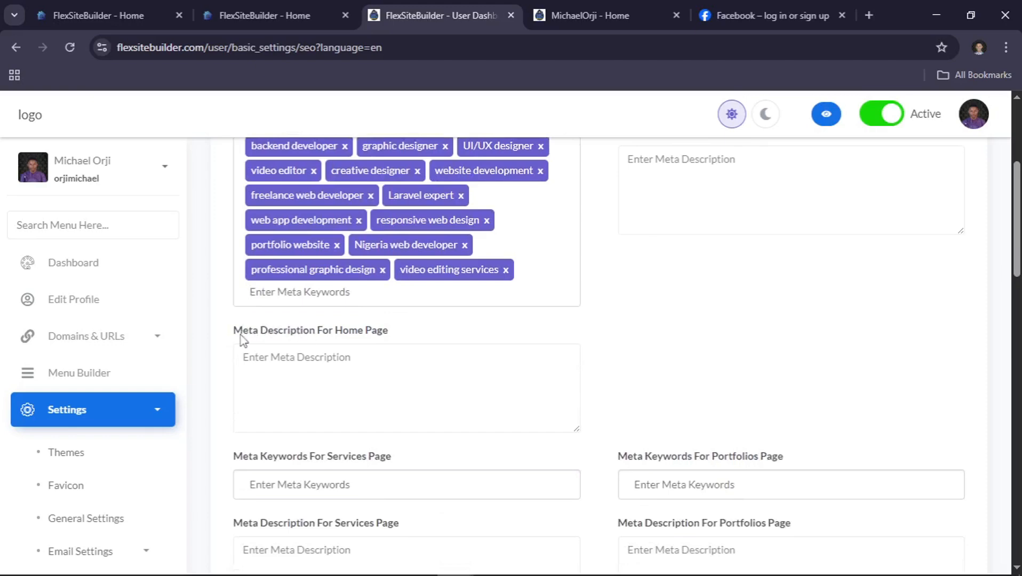
drag(411, 335, 229, 333)
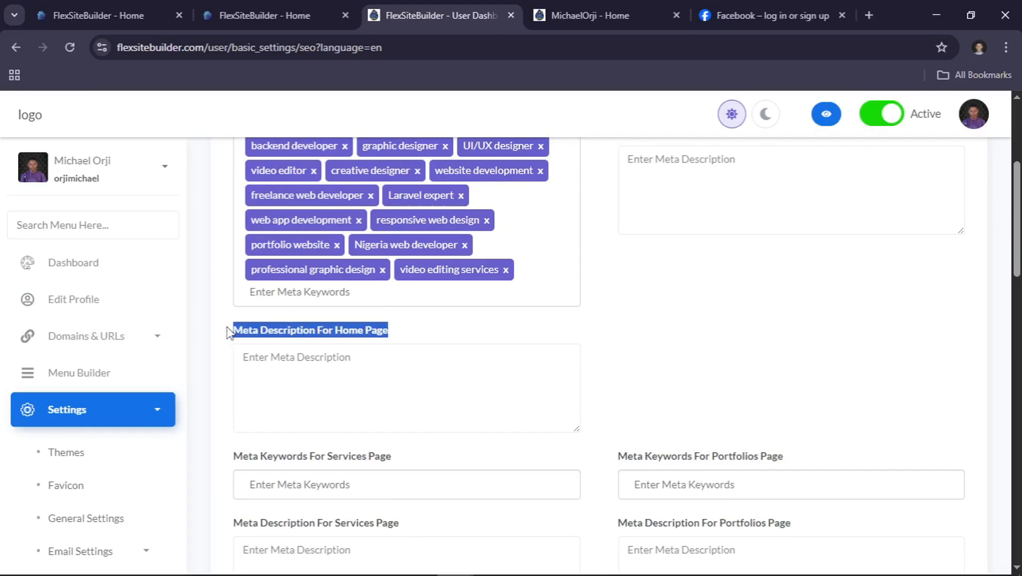
key(alt+Tab)
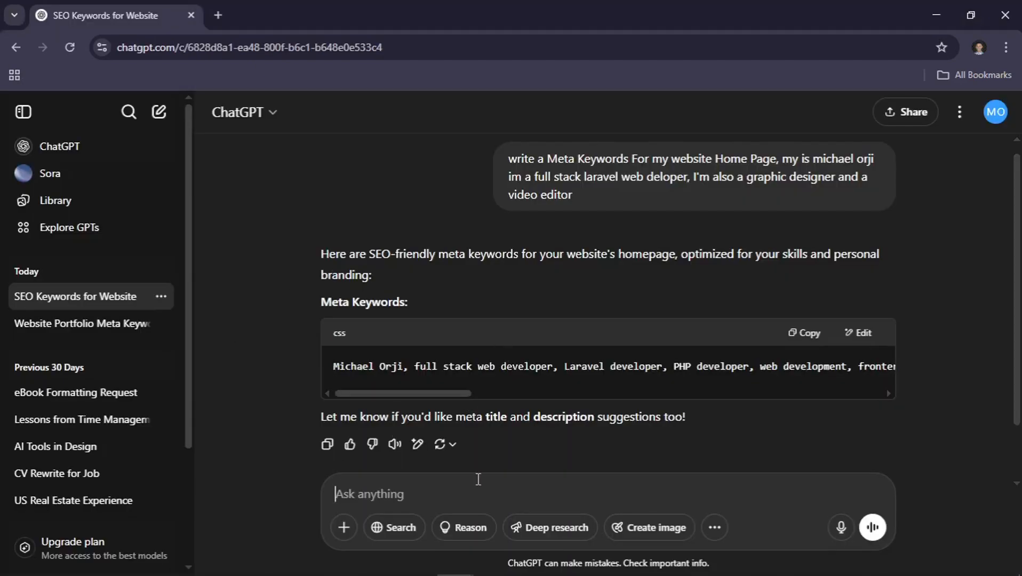
text(do fo)
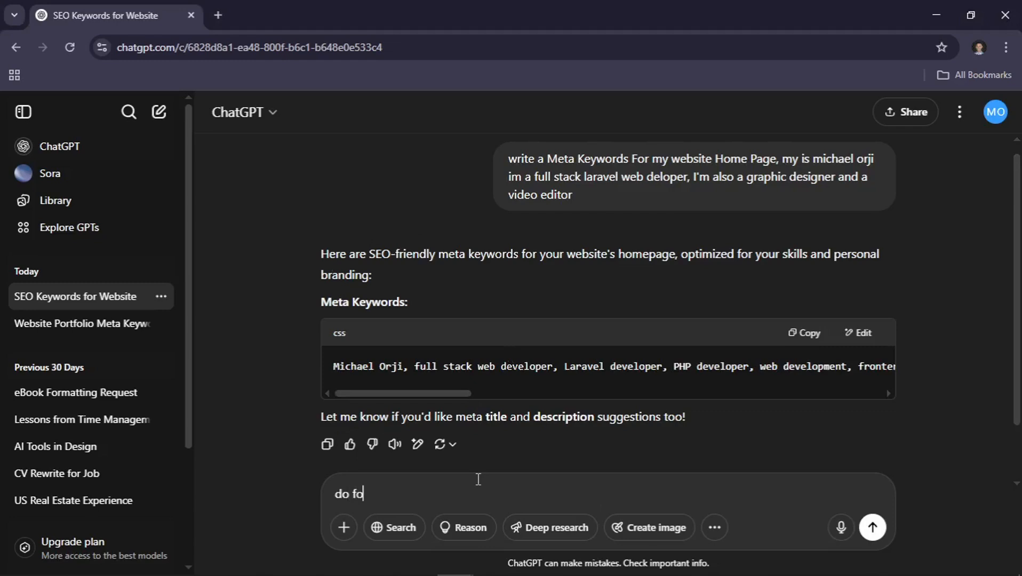
text(r Meta Description For Home Page)
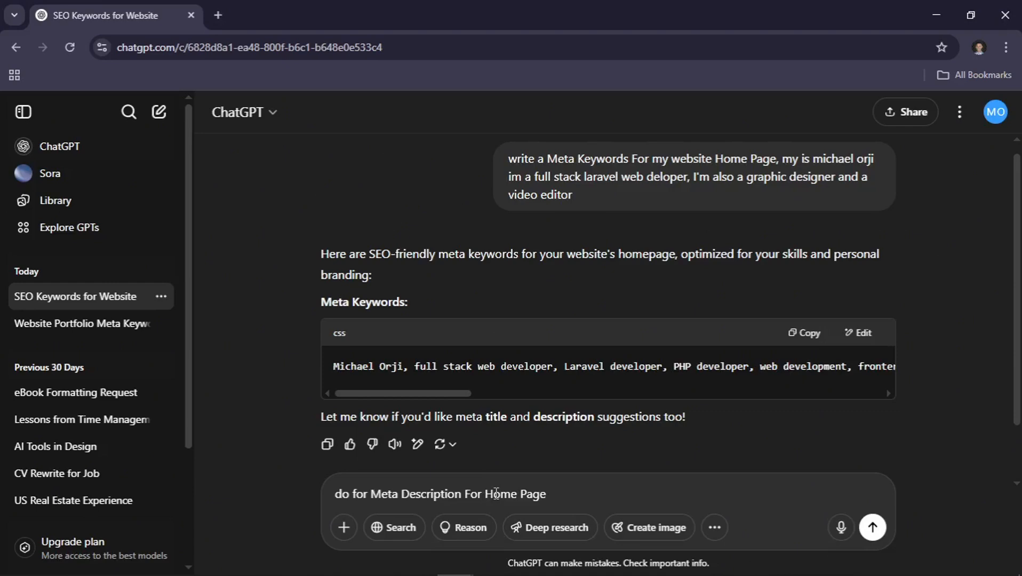
click(483, 494)
text(the)
key(Return)
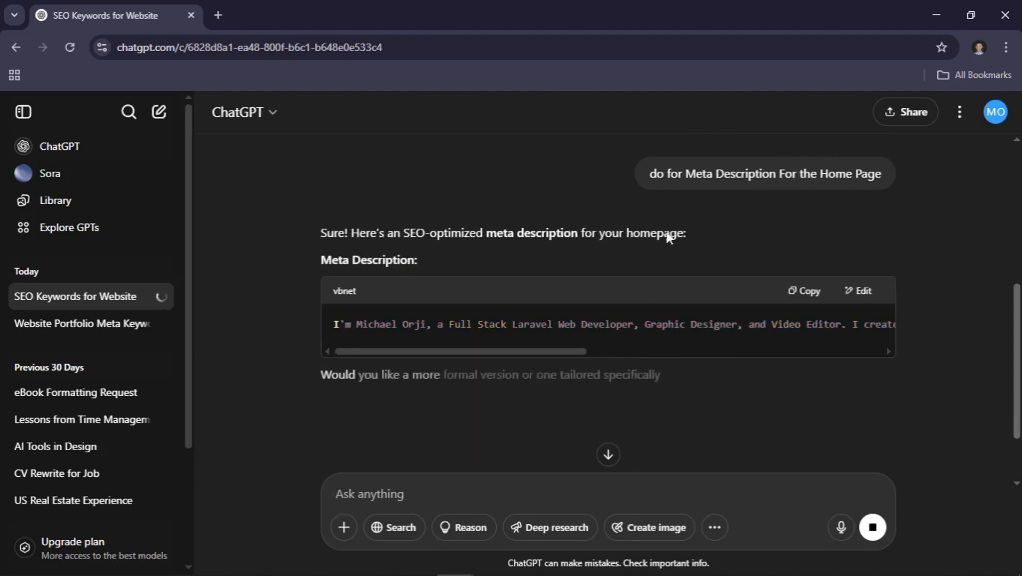
Step: Read the generated description, edit the sent prompt to "write a Meta Description for me" and resend it
scroll(477, 347, right, 10)
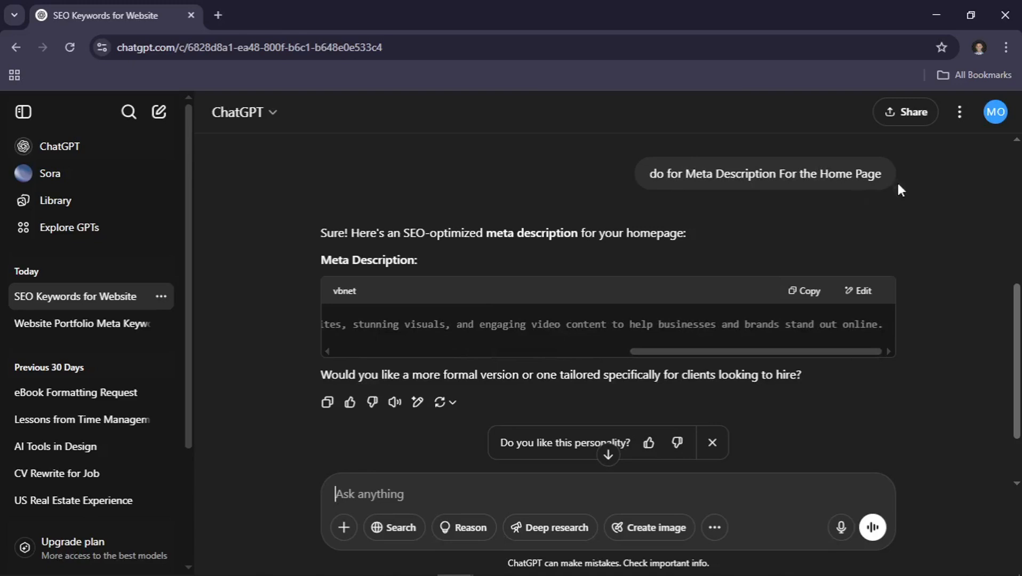
click(885, 204)
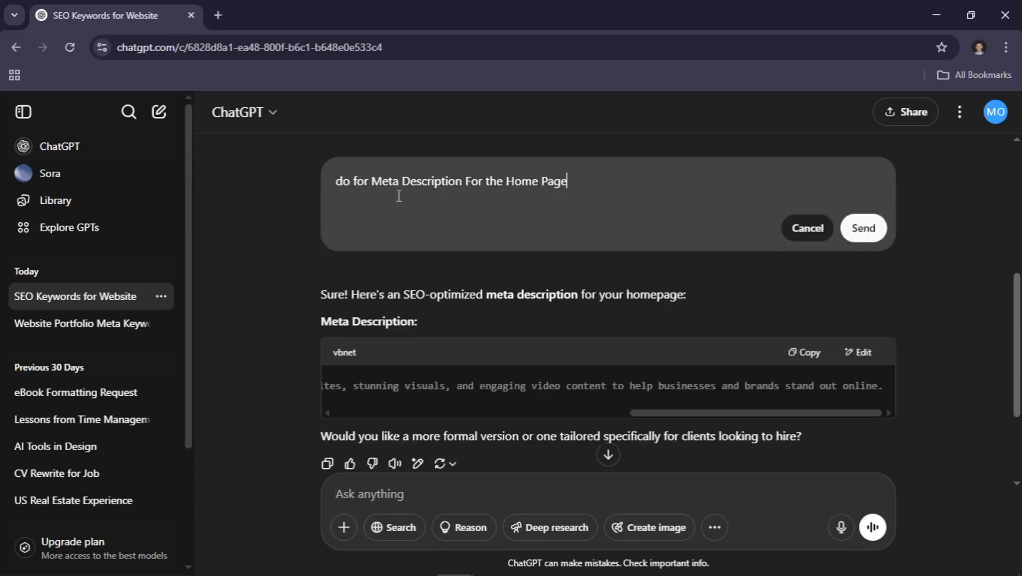
drag(368, 183, 337, 186)
text(write )
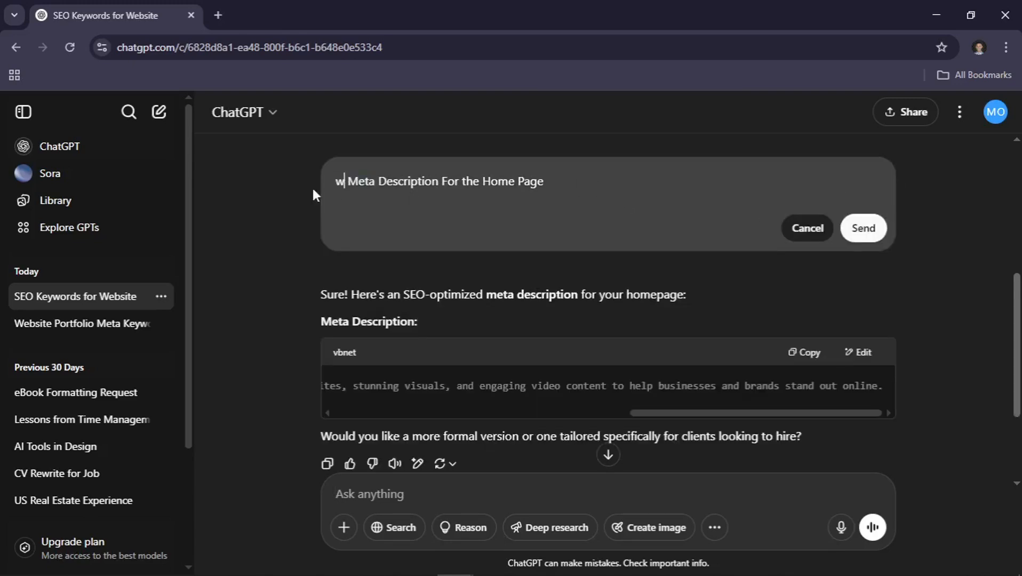
text(a)
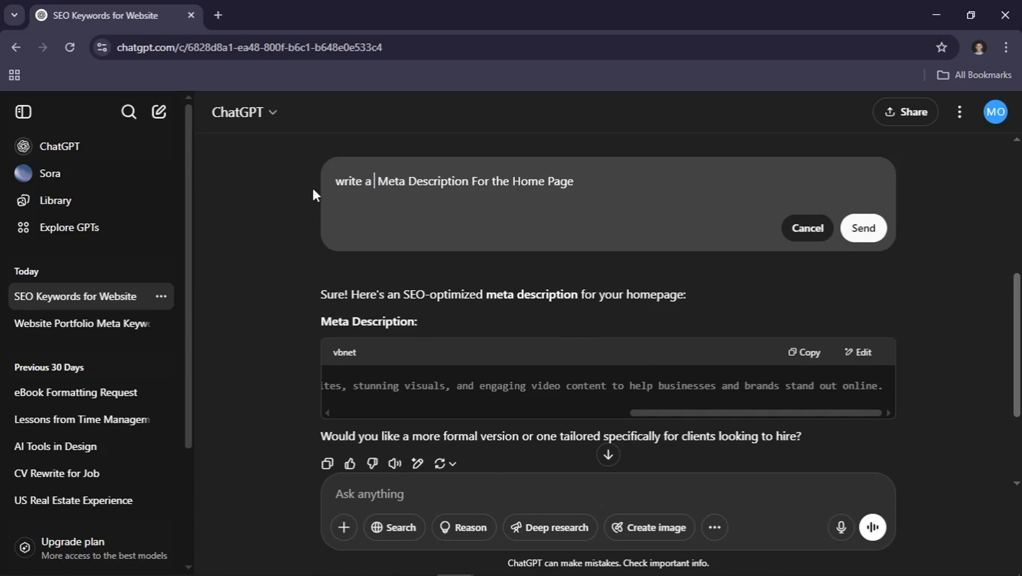
drag(608, 178, 476, 176)
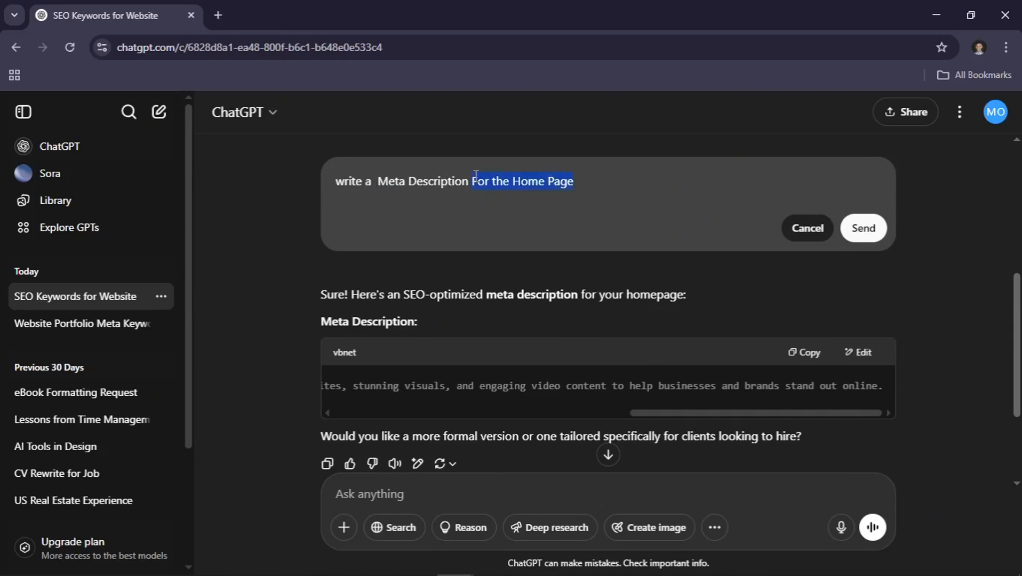
text(for )
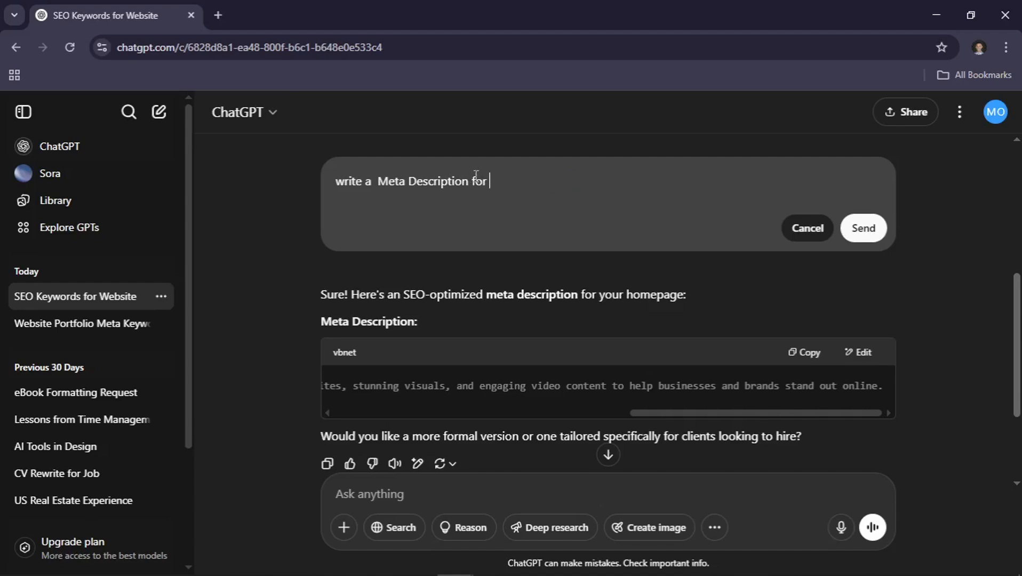
text(me)
click(859, 230)
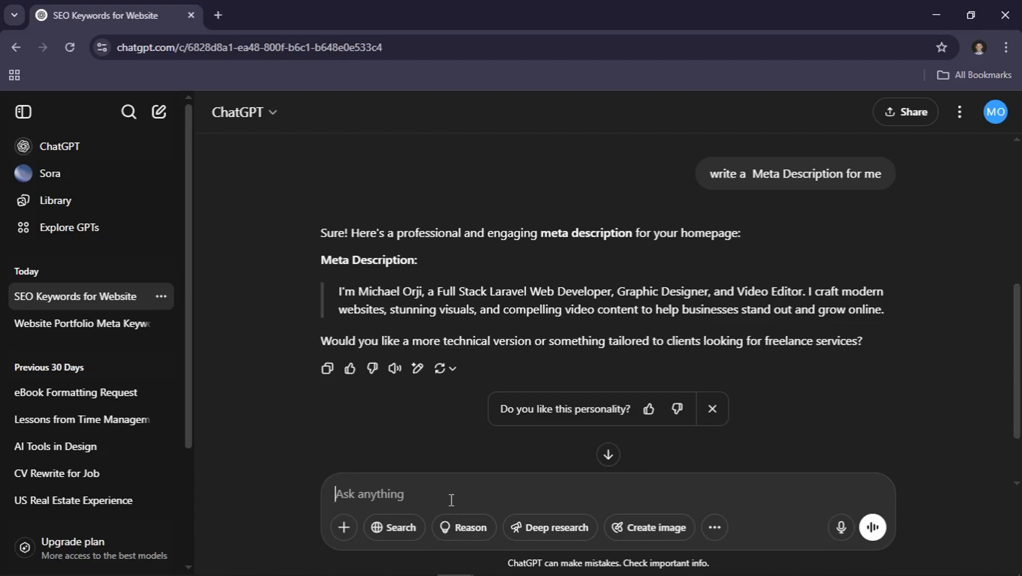
Step: Write the follow-up prompt "rewrite it in a clear and unstandable way"
text(rewrit)
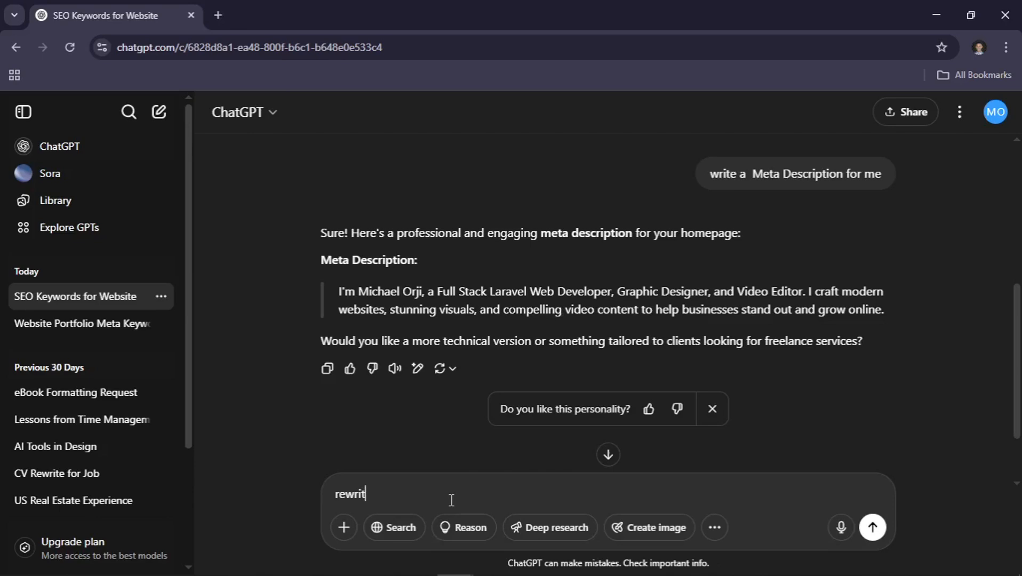
text(e it in a clear and )
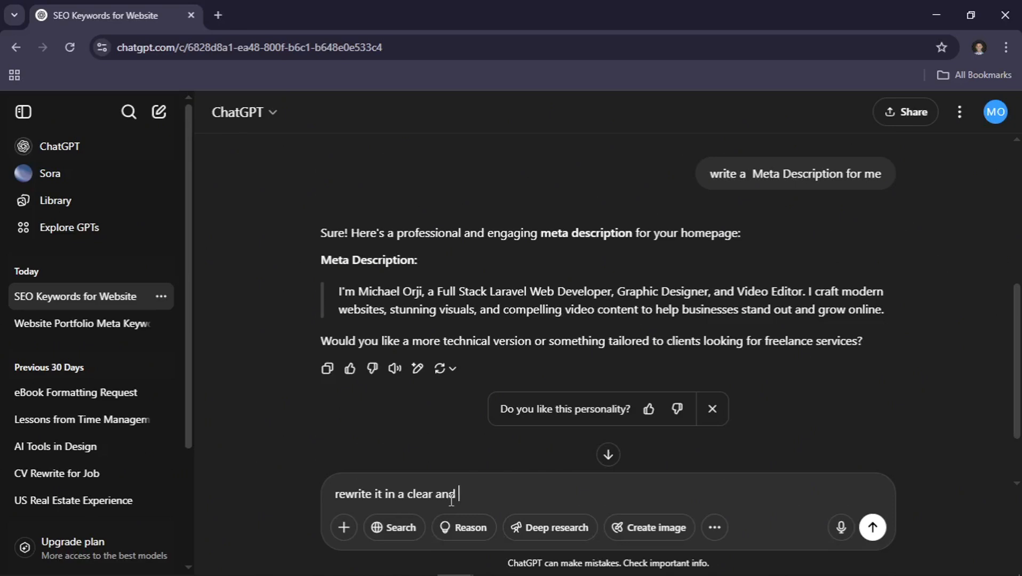
text(und)
text(tanda)
text(ble)
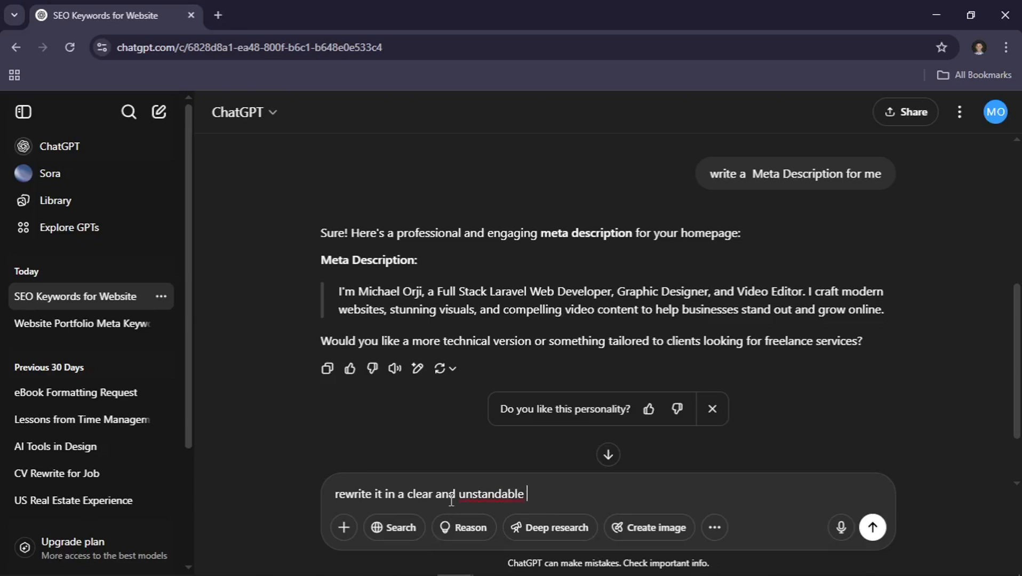
text( way)
Step: Correct the misspelled word in the follow-up prompt to "understandable" and send it
right_click(513, 497)
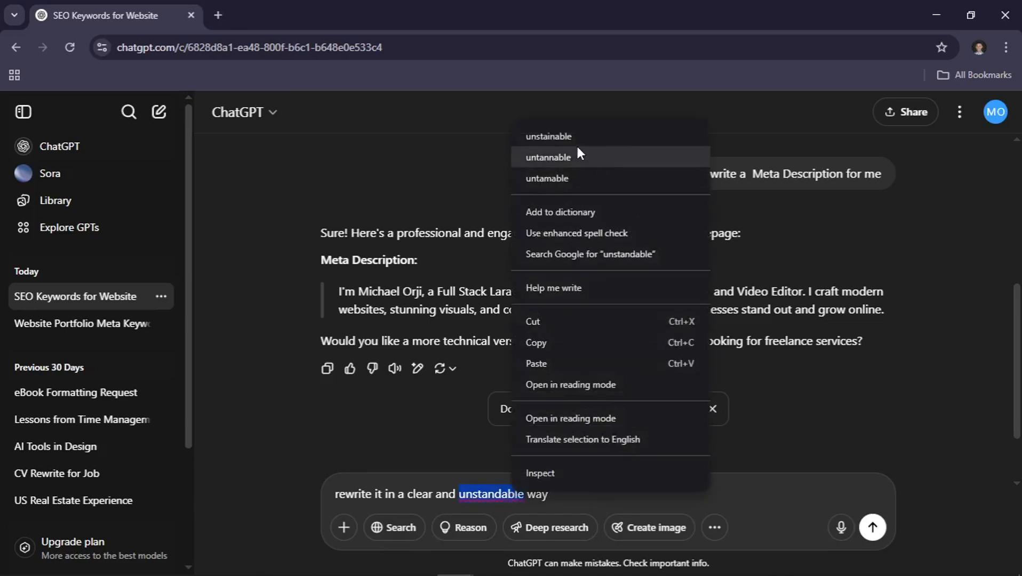
click(492, 495)
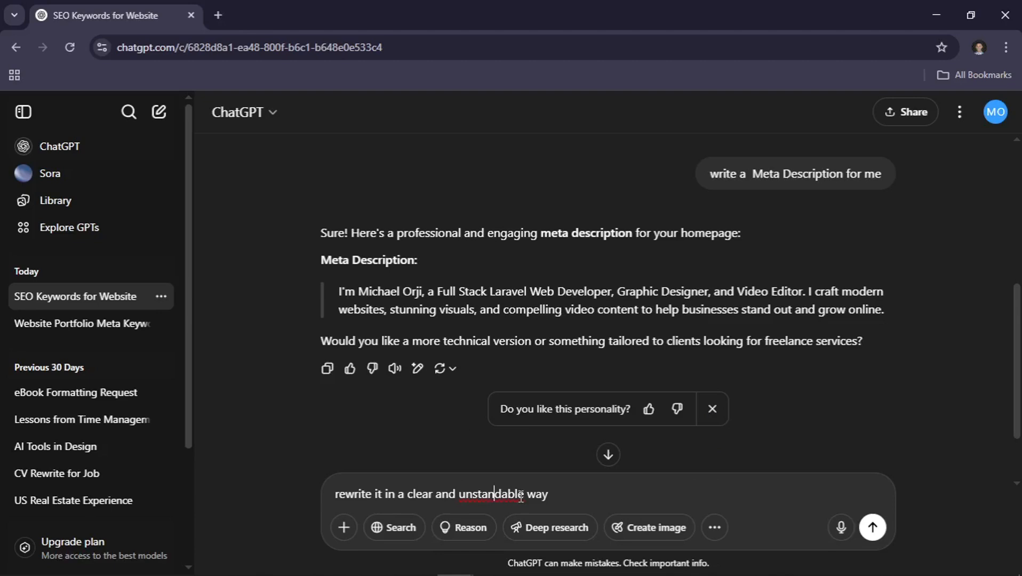
drag(527, 495, 468, 497)
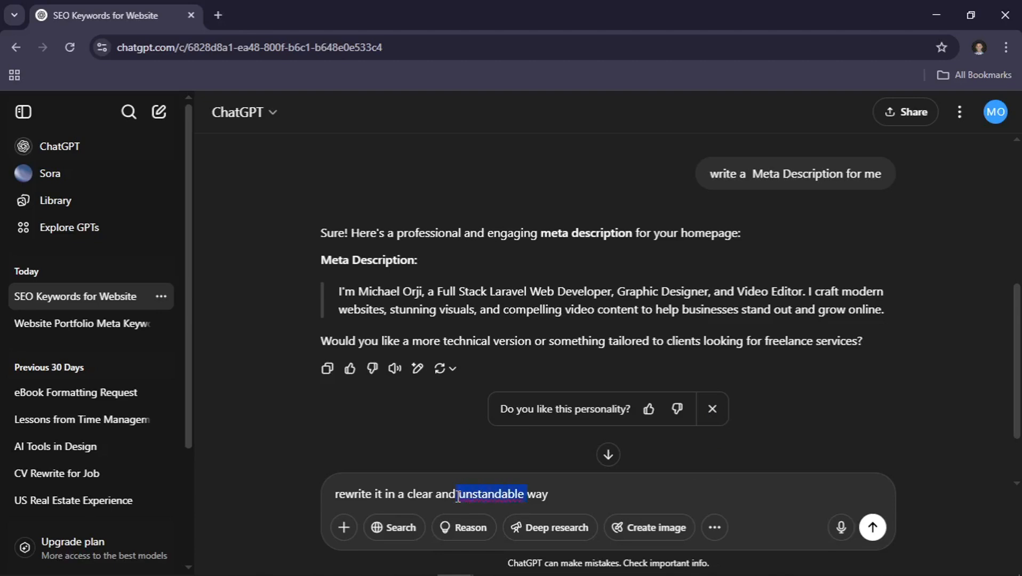
key(BackSpace)
text(under)
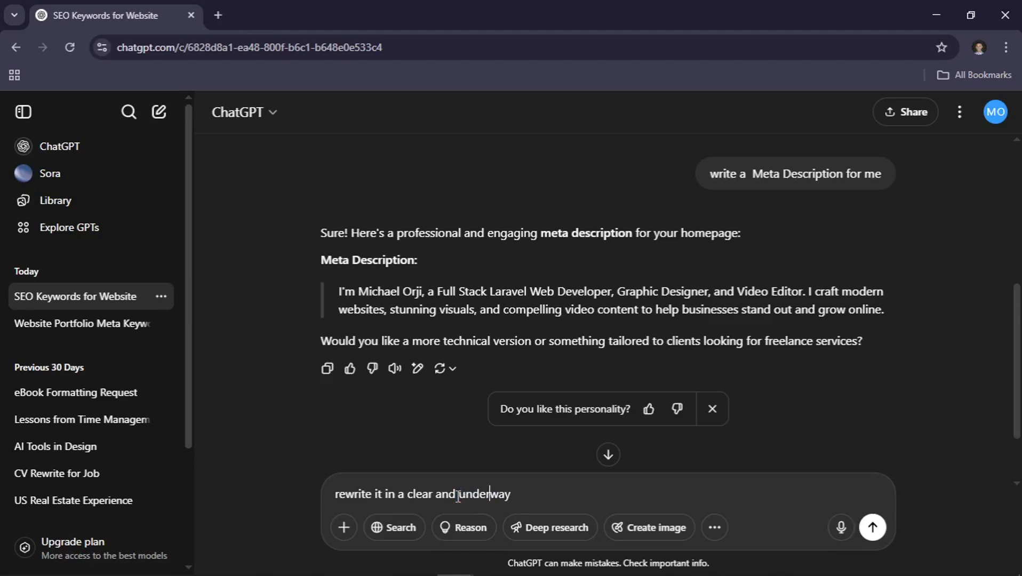
text(standable)
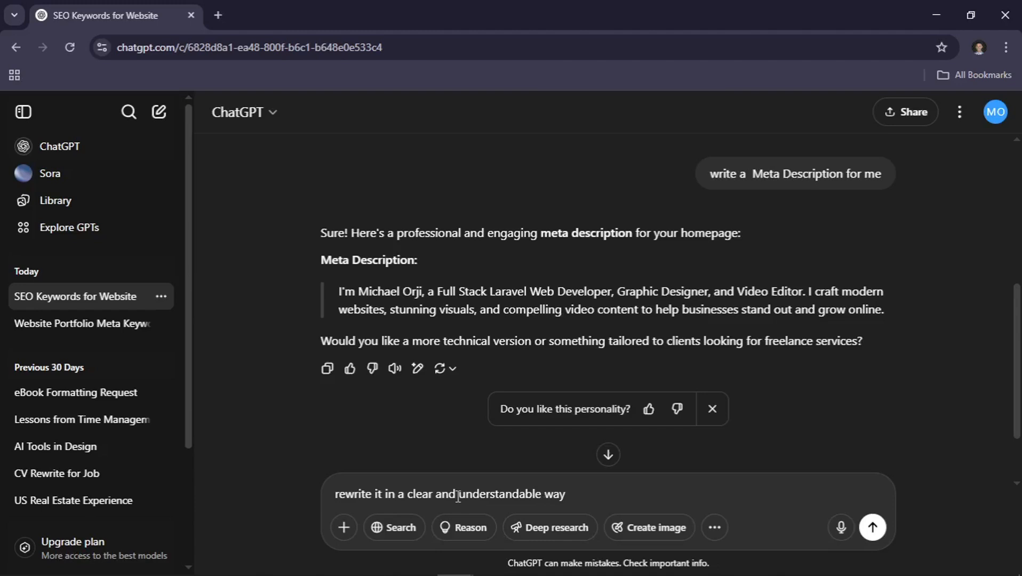
key(Return)
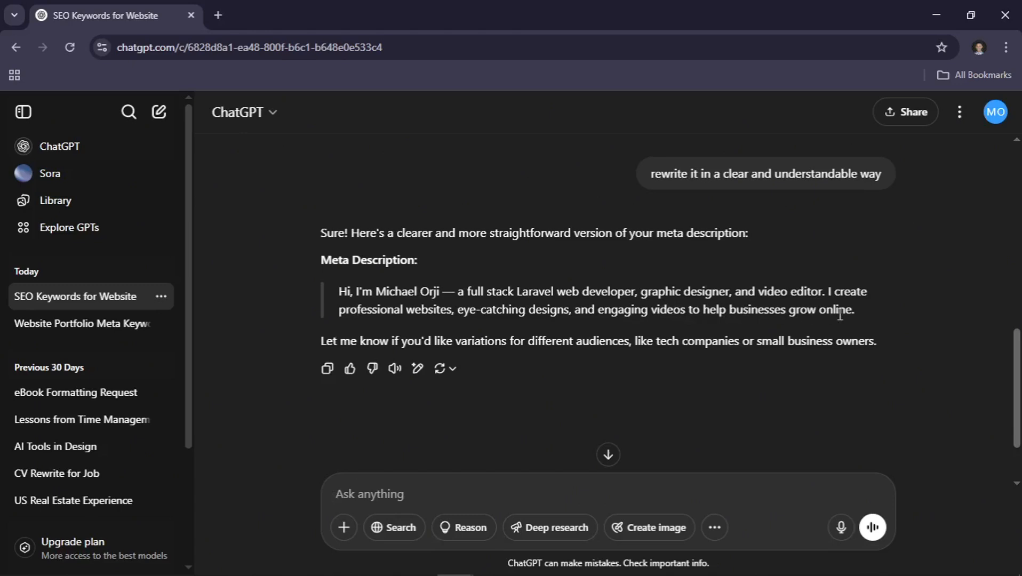
Step: Copy the rewritten meta description and paste it into the home page's meta description in FlexSiteBuilder
drag(881, 316, 328, 282)
key(ctrl+c)
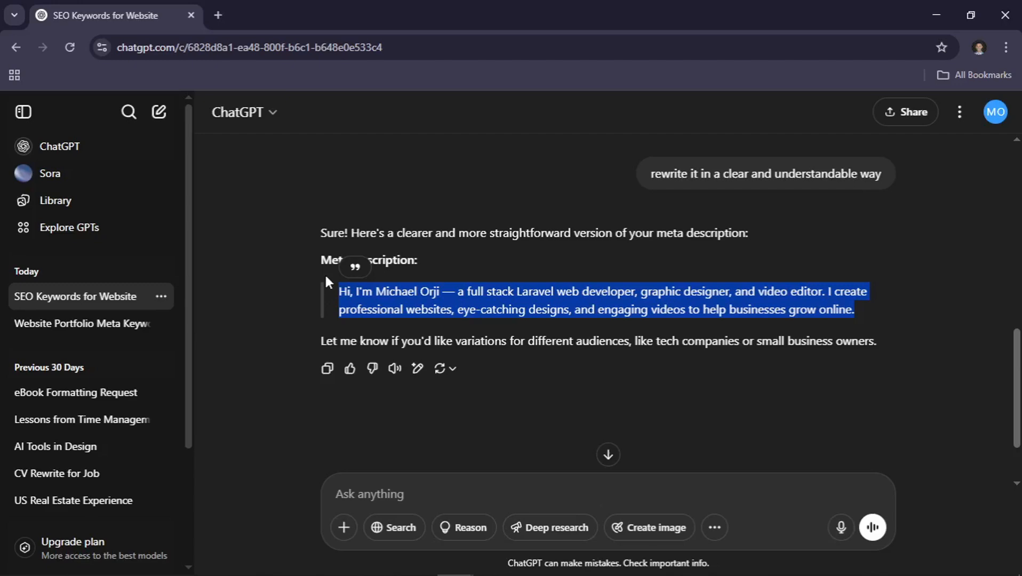
key(alt+Tab)
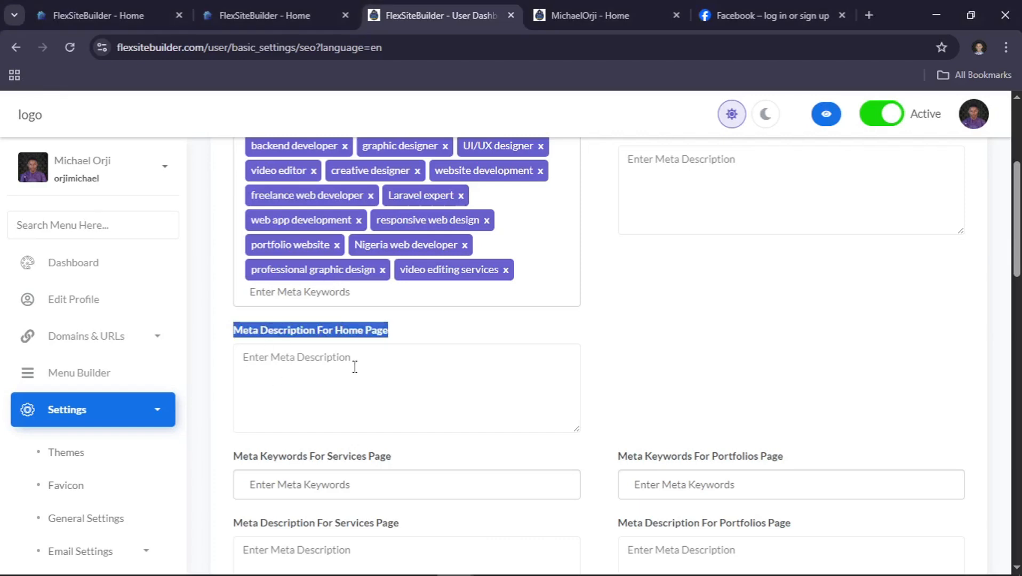
click(359, 364)
key(ctrl+v)
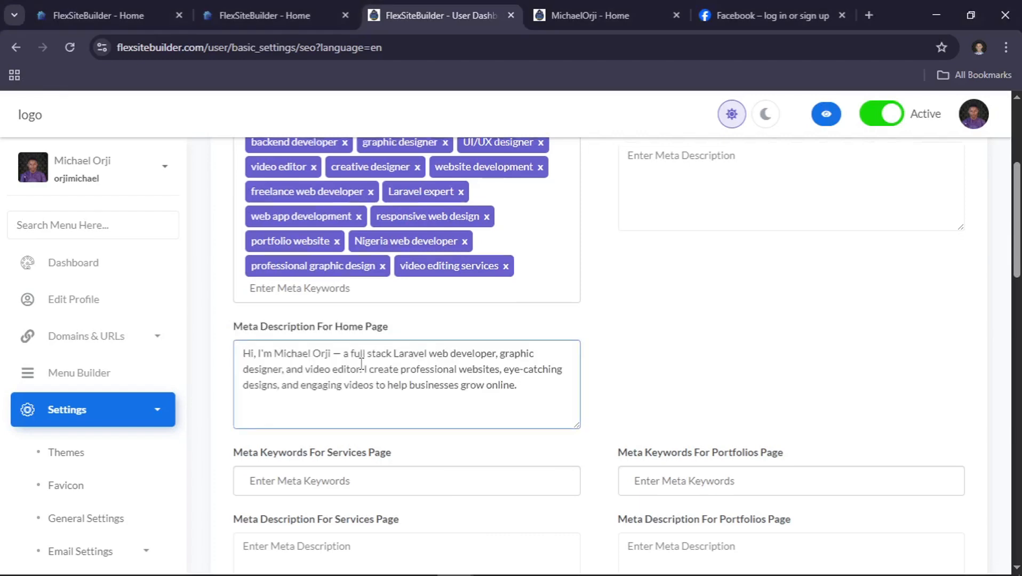
Step: Look over the SEO fields below and highlight the site owner's name in the home page's meta description
scroll(374, 352, down, 2)
scroll(390, 337, down, 2)
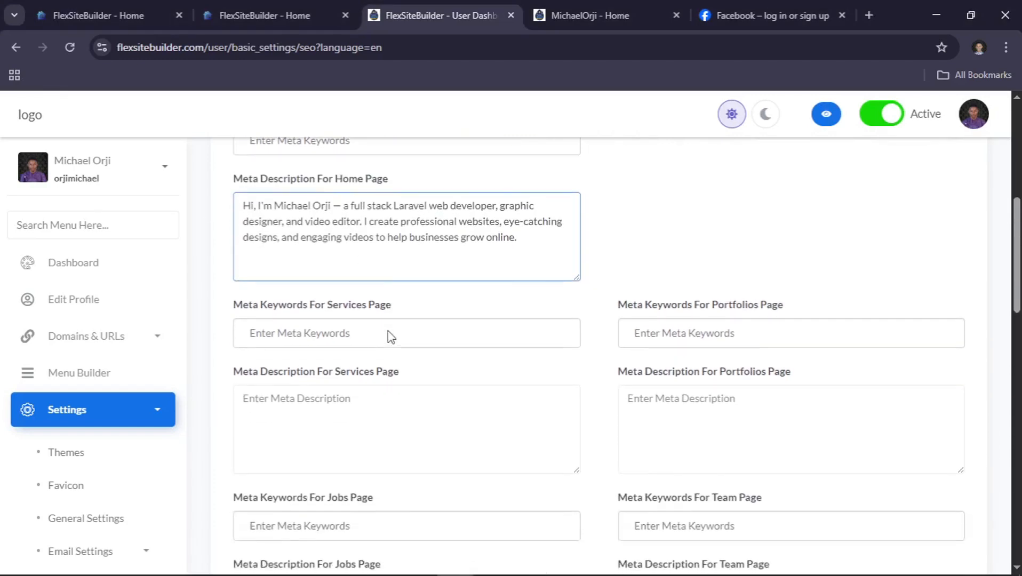
scroll(313, 264, up, 1)
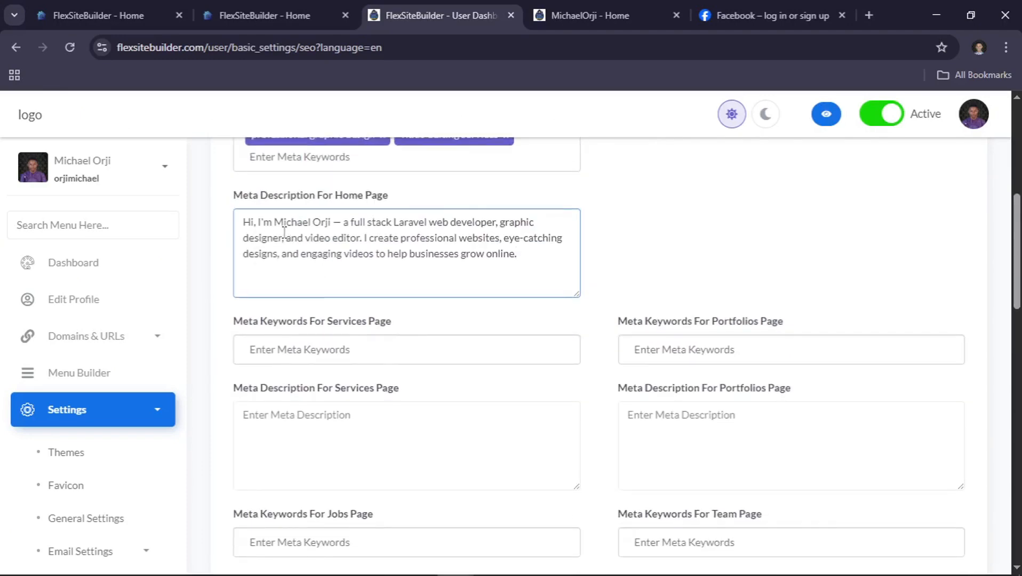
drag(278, 228, 333, 224)
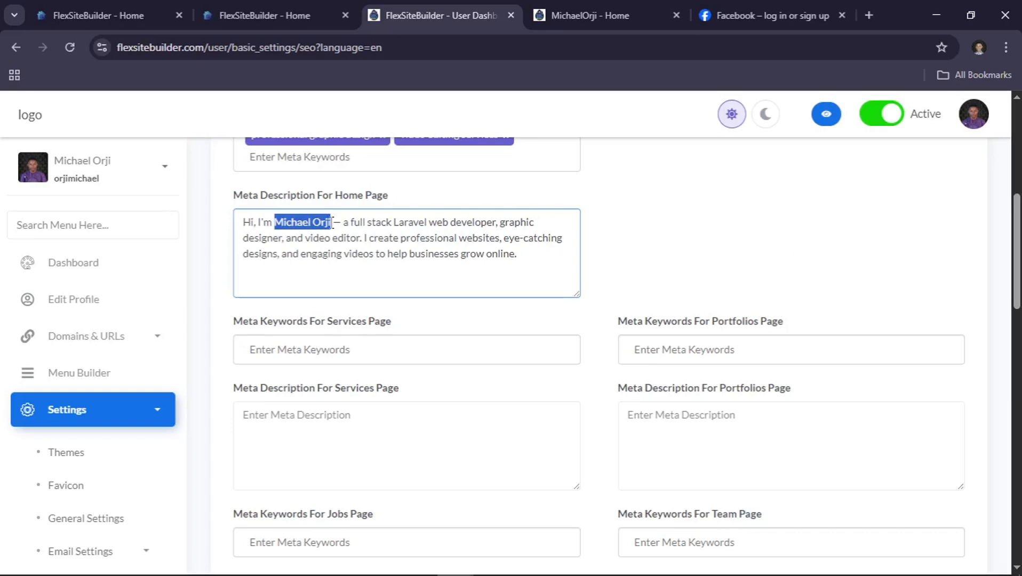
Step: Review the meta keyword and meta description fields for each page of the site, including the Portfolios, Jobs, Login and Signup pages
scroll(332, 222, down, 1)
scroll(332, 222, up, 2)
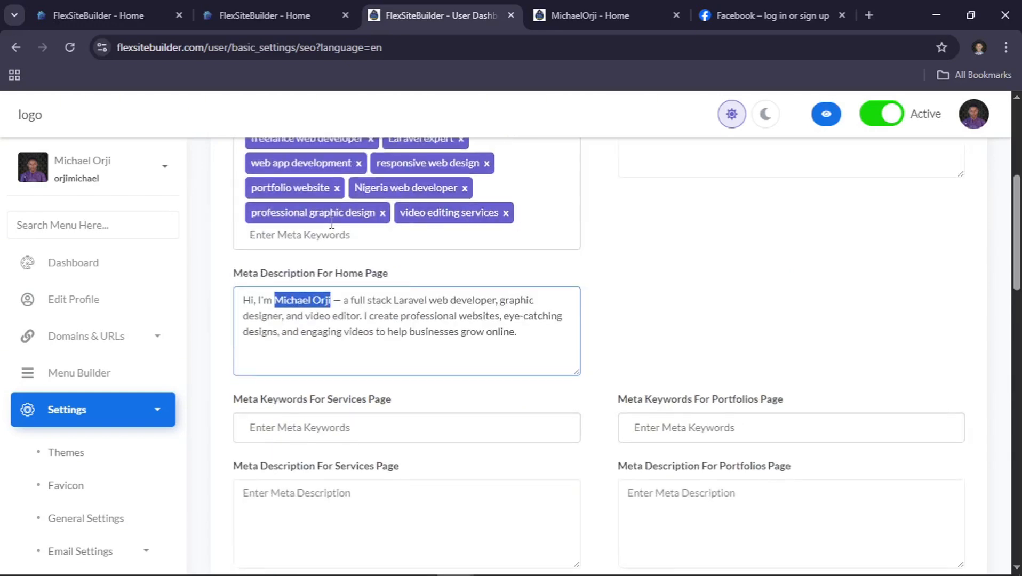
scroll(333, 226, down, 2)
scroll(688, 286, up, 6)
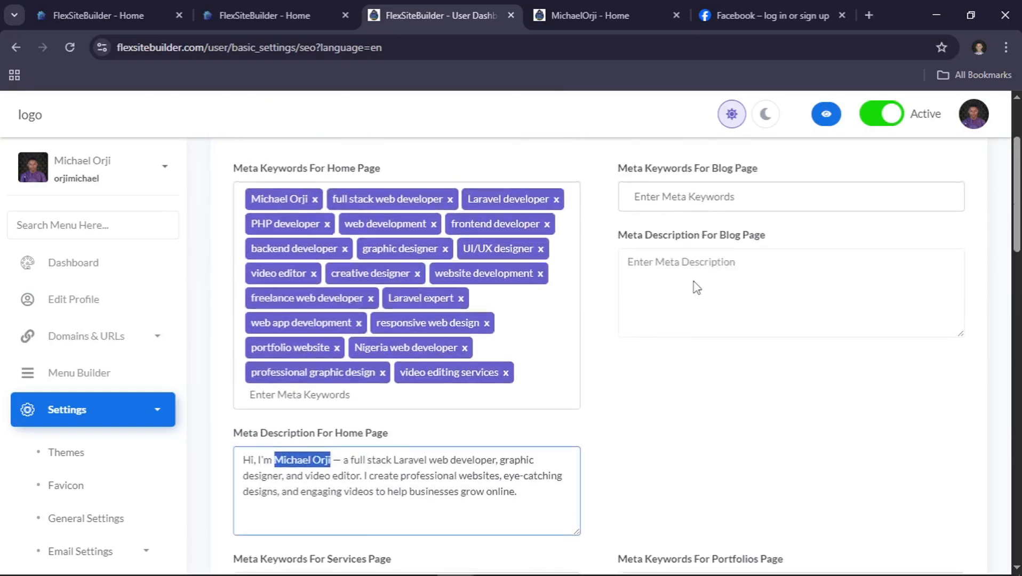
scroll(742, 337, down, 5)
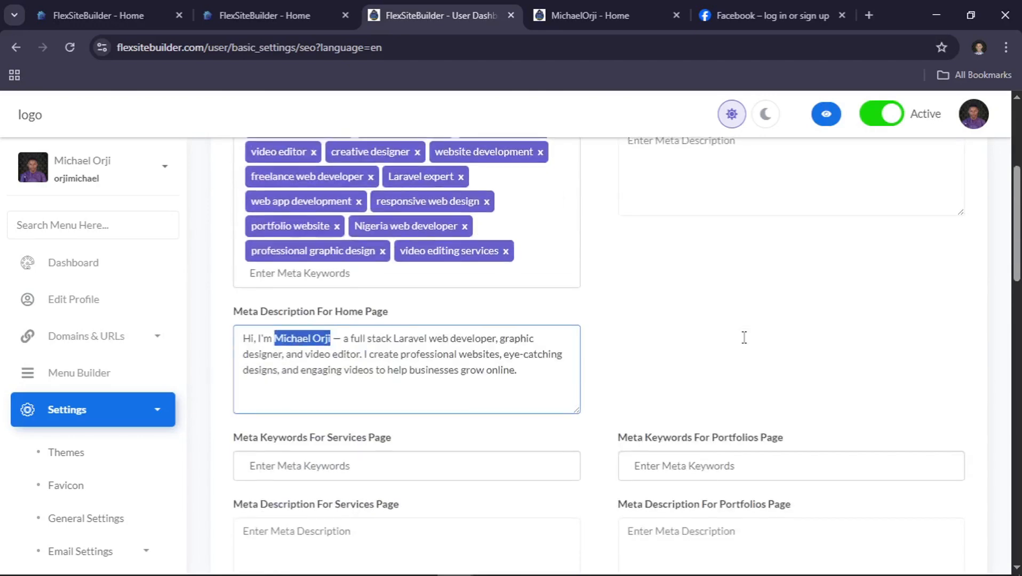
click(757, 328)
triple_click(757, 328)
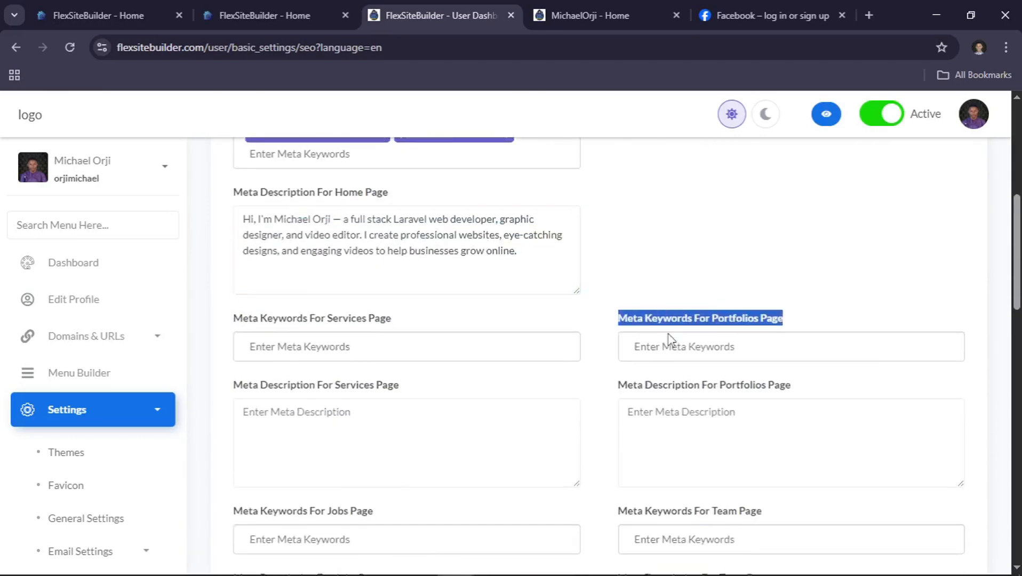
scroll(670, 337, down, 4)
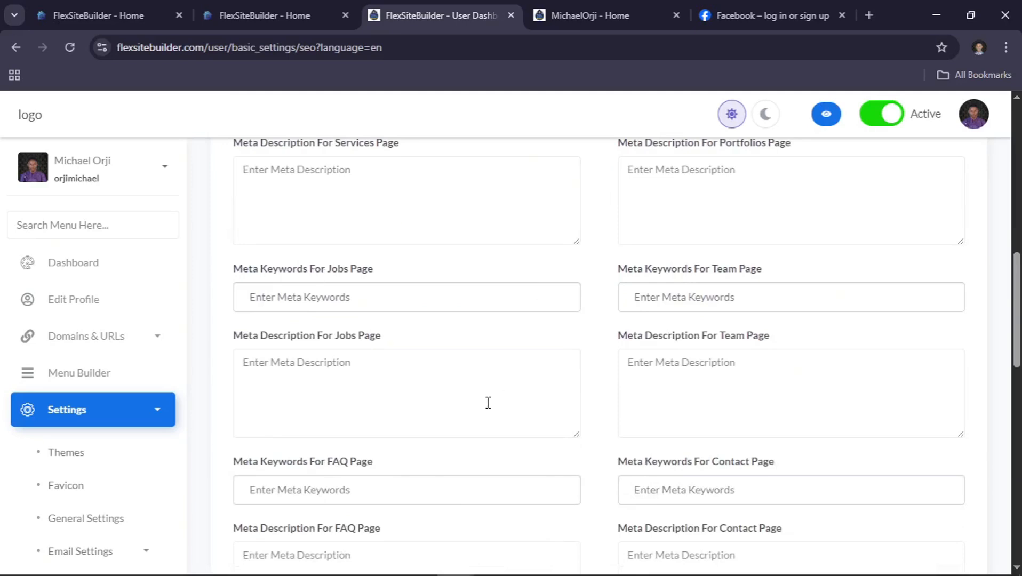
scroll(486, 403, down, 5)
scroll(490, 409, down, 7)
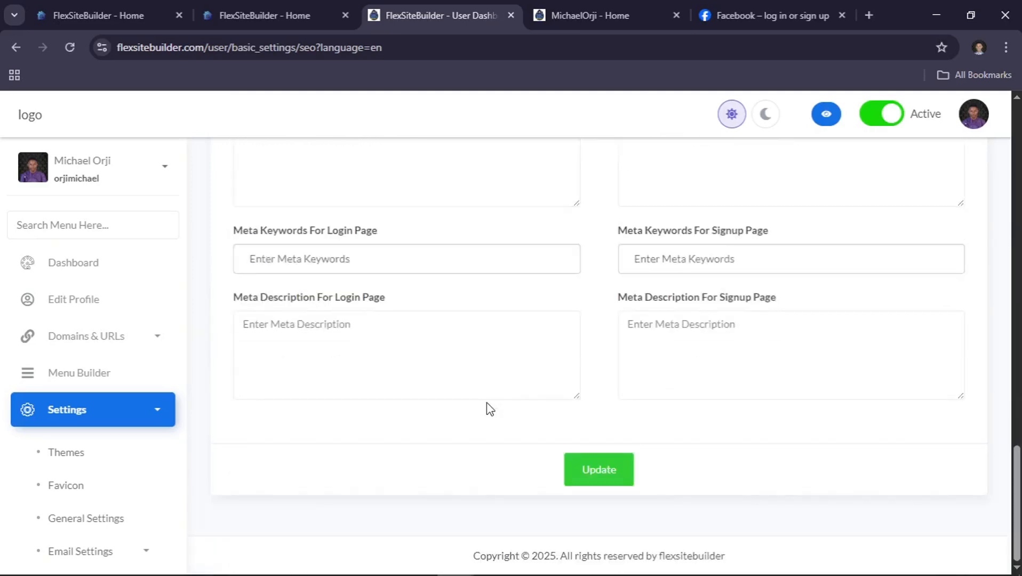
scroll(490, 409, up, 20)
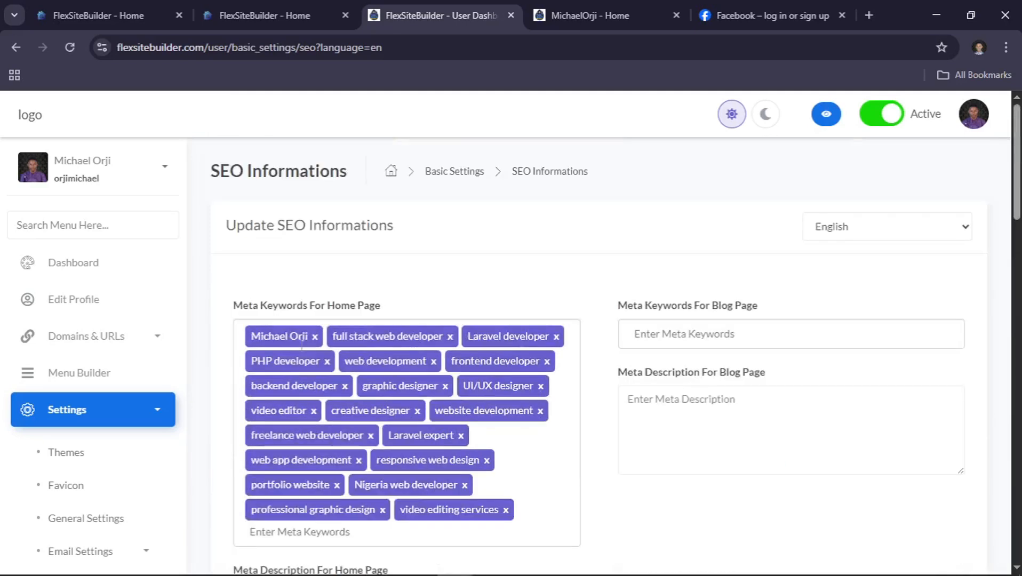
Step: Save the updated SEO information with the home page's meta keywords and meta description
scroll(483, 374, down, 8)
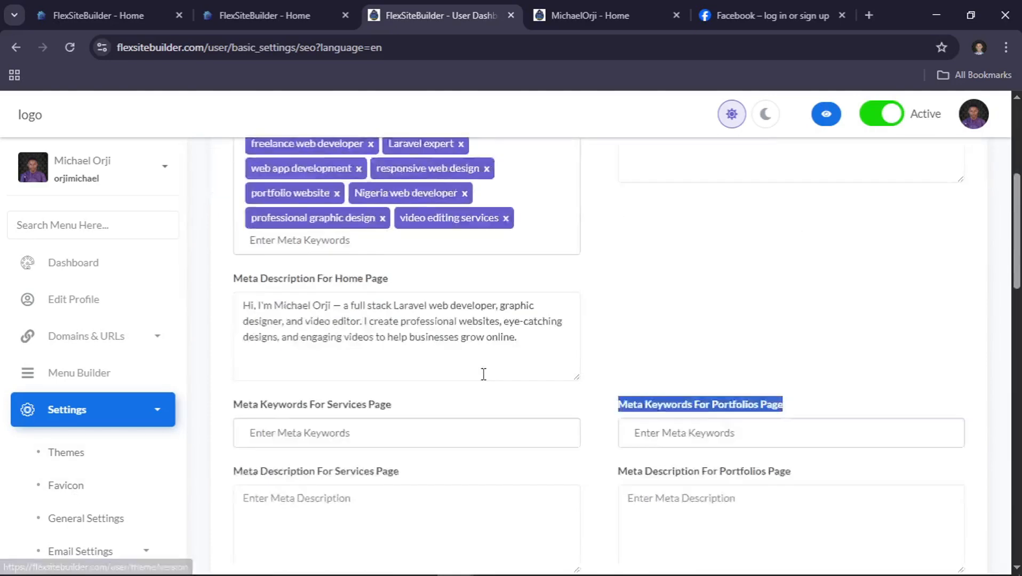
scroll(484, 374, down, 1)
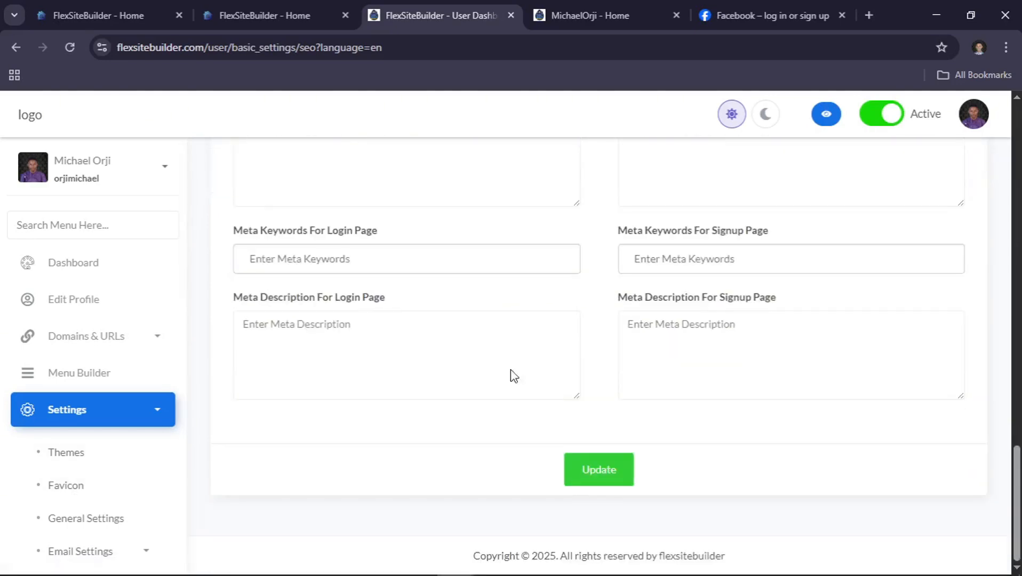
click(599, 476)
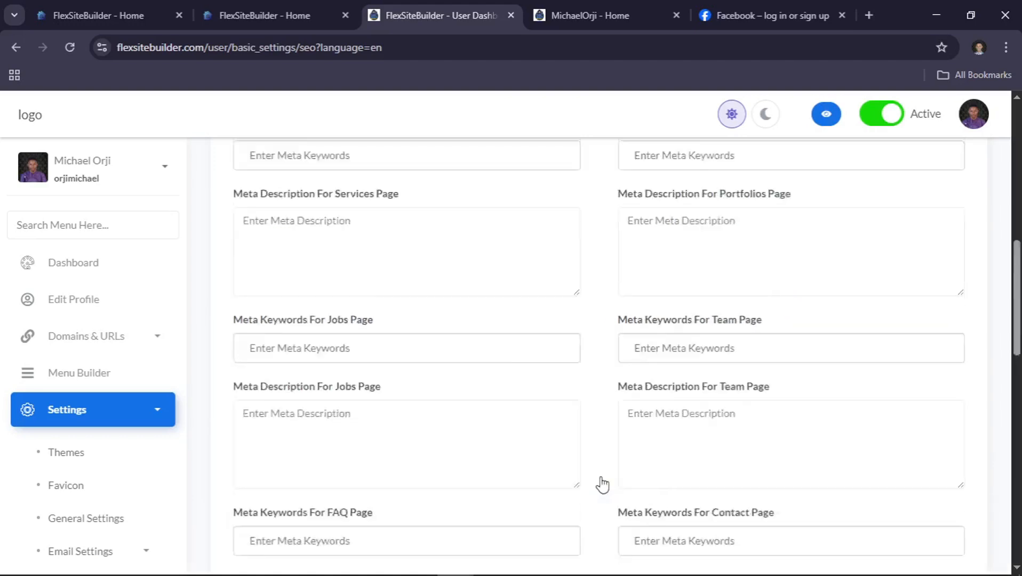
scroll(317, 377, down, 9)
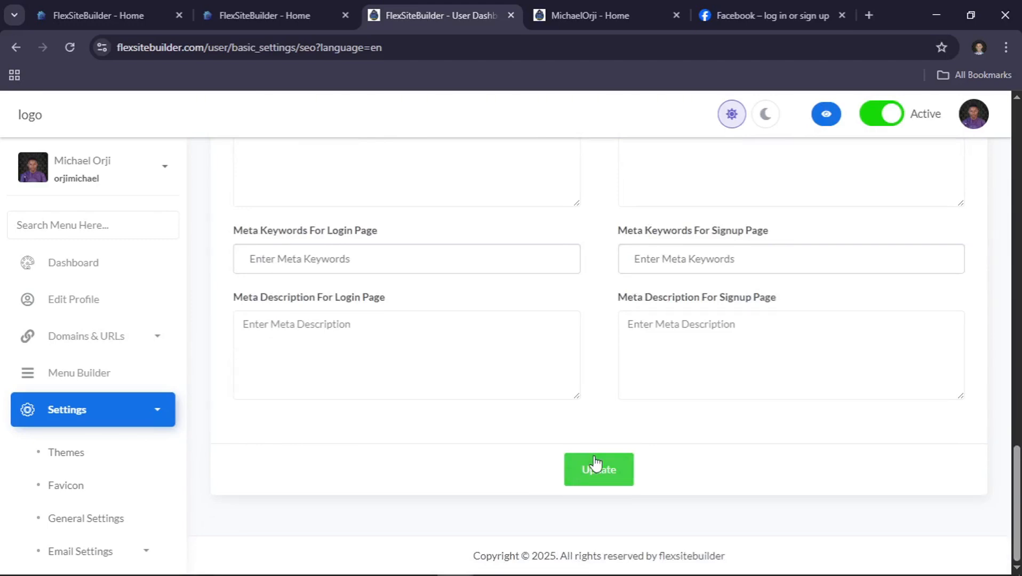
scroll(596, 464, up, 12)
scroll(596, 463, down, 12)
click(615, 469)
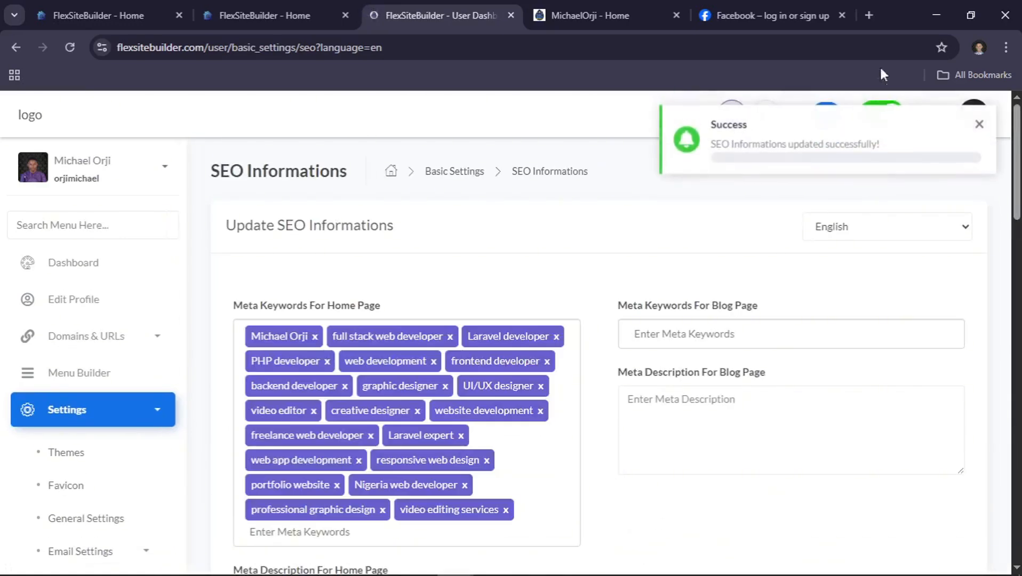
Step: Look through the dashboard's Settings options and collapse the Settings group
scroll(171, 412, down, 8)
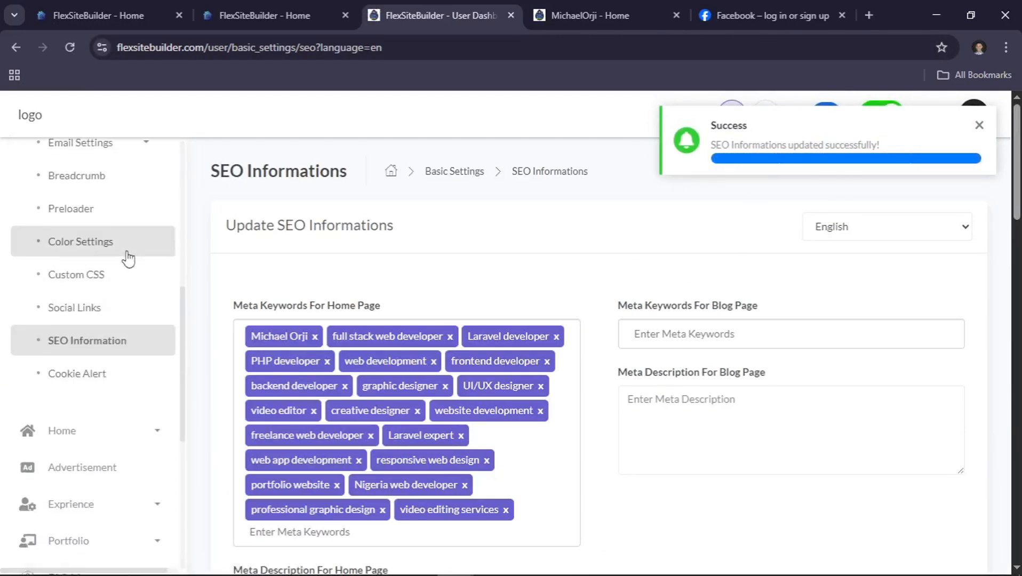
scroll(126, 271, up, 3)
scroll(126, 271, up, 3)
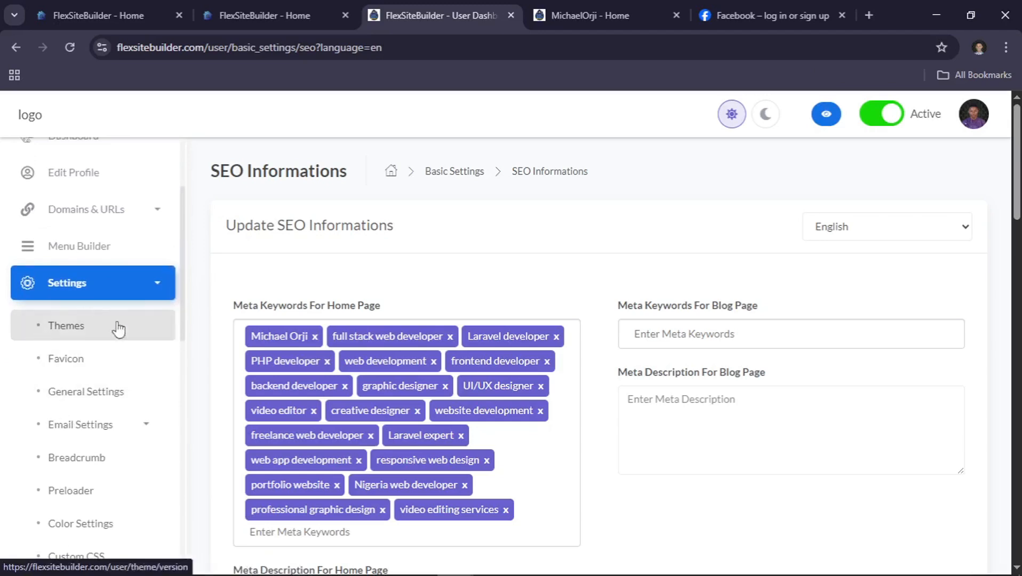
click(89, 295)
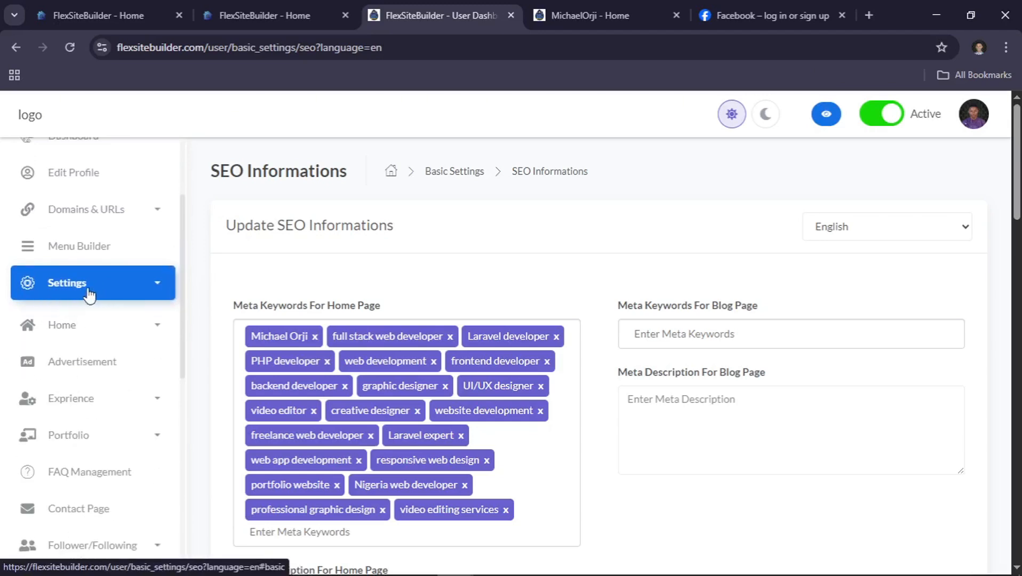
Step: Switch to the Canva presentation and advance it to the slide "How to setup your home page (Hero section)"
key(alt+Tab)
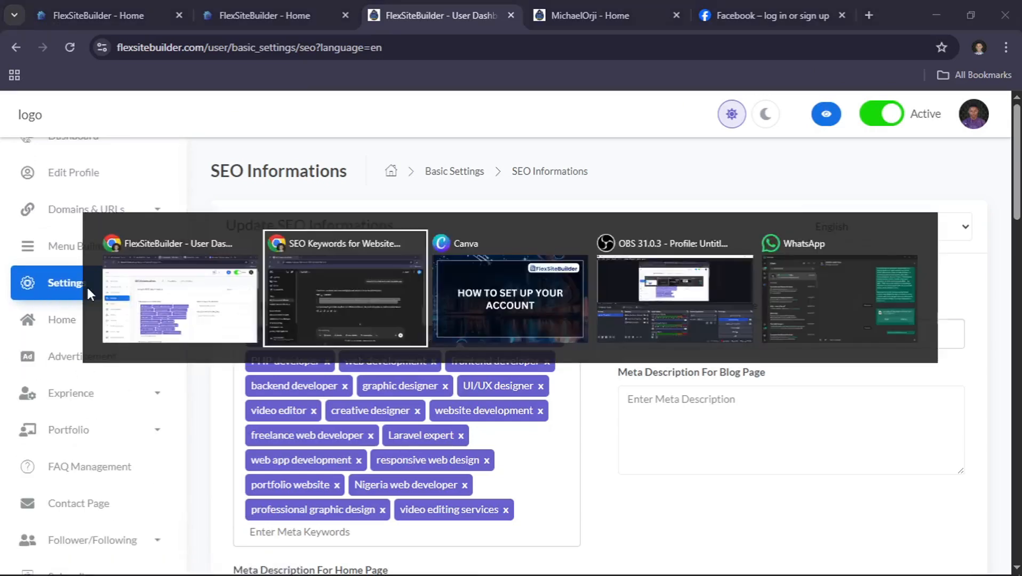
key(alt+Tab)
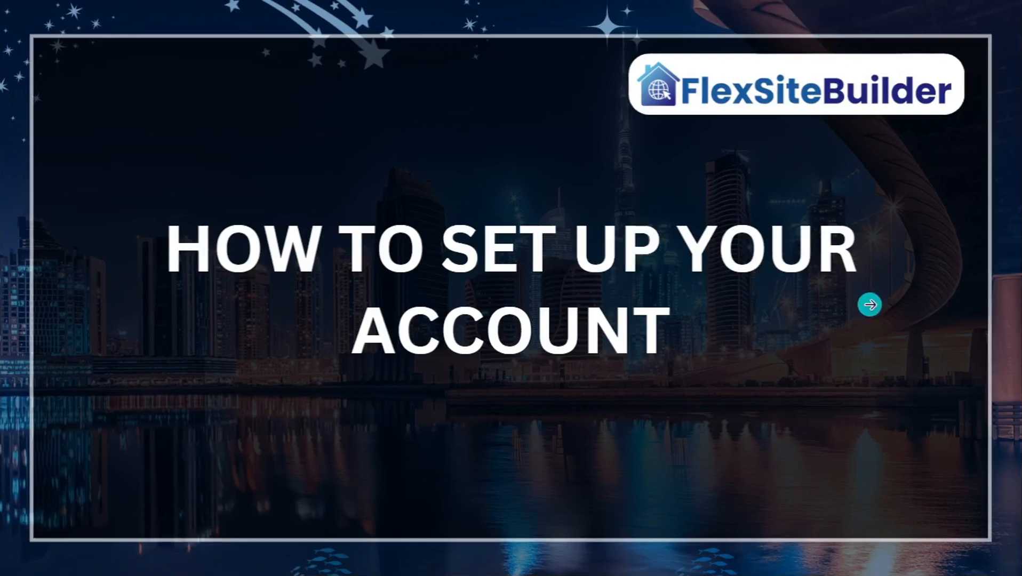
click(870, 305)
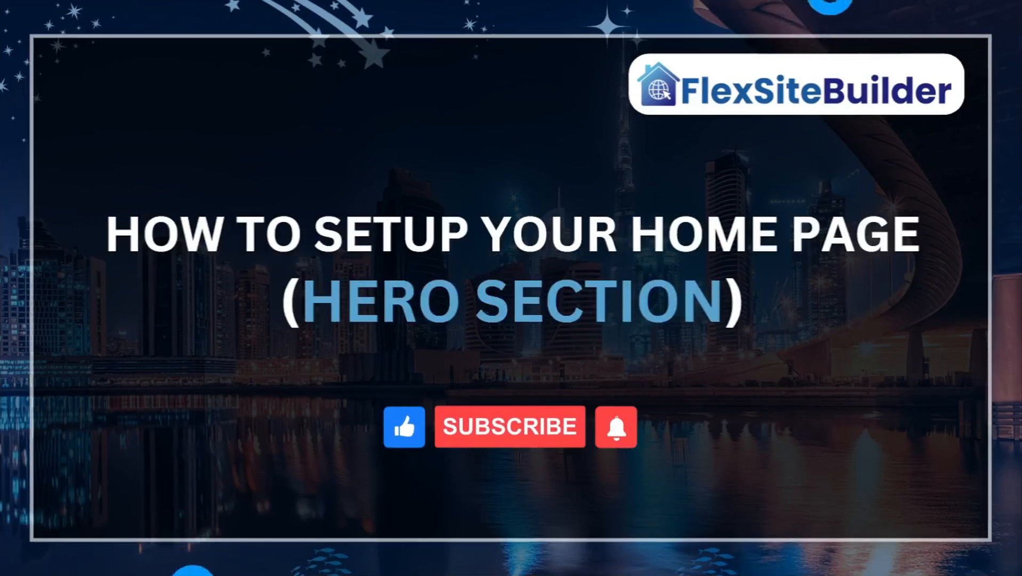
Step: Switch to the browser, examine the live portfolio site's home page from its hero section to the Education and Job sections, and return to the Canva presentation
key(alt+Tab)
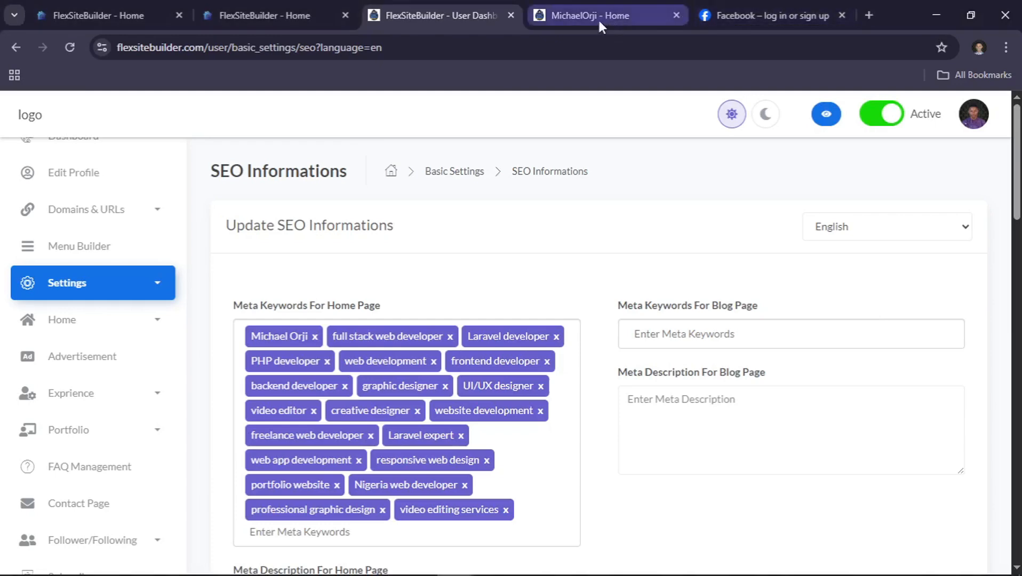
click(606, 2)
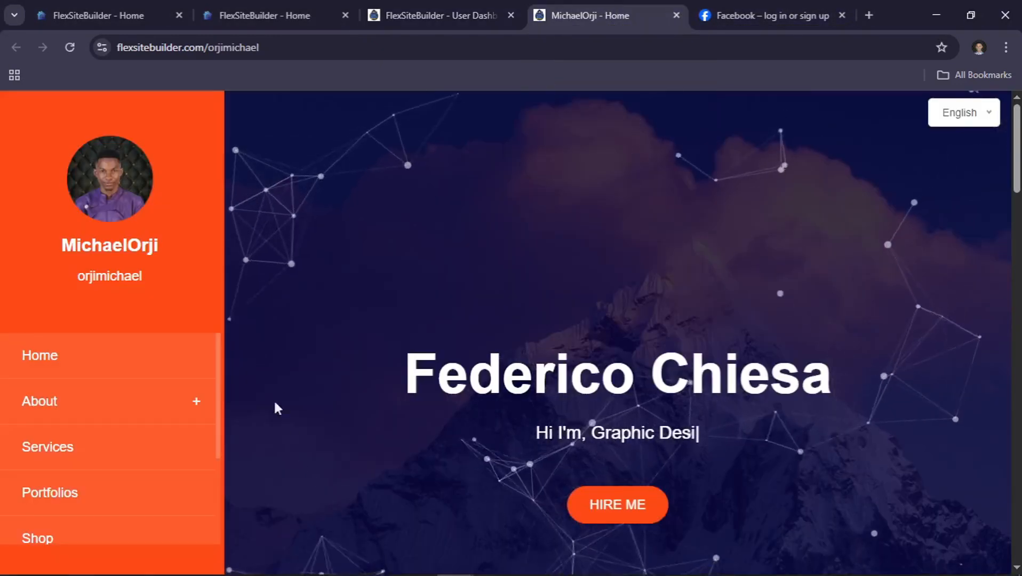
scroll(651, 398, down, 3)
scroll(651, 398, up, 3)
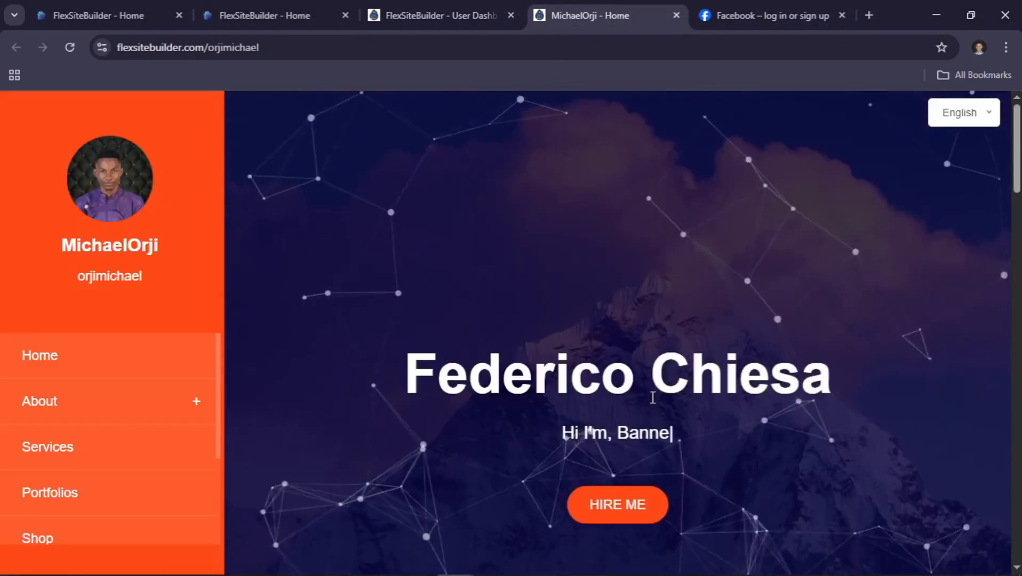
scroll(576, 467, down, 10)
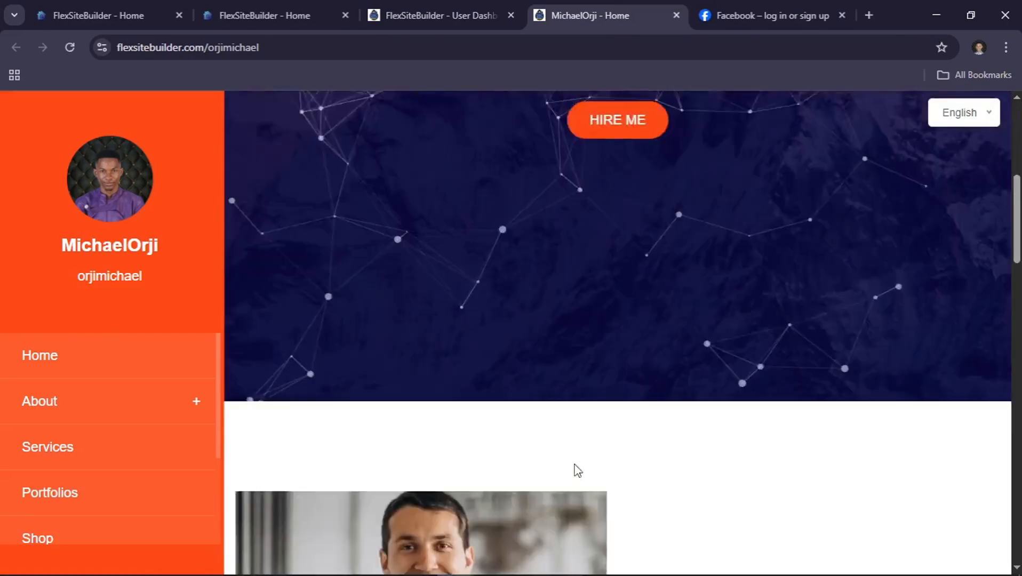
scroll(576, 469, down, 20)
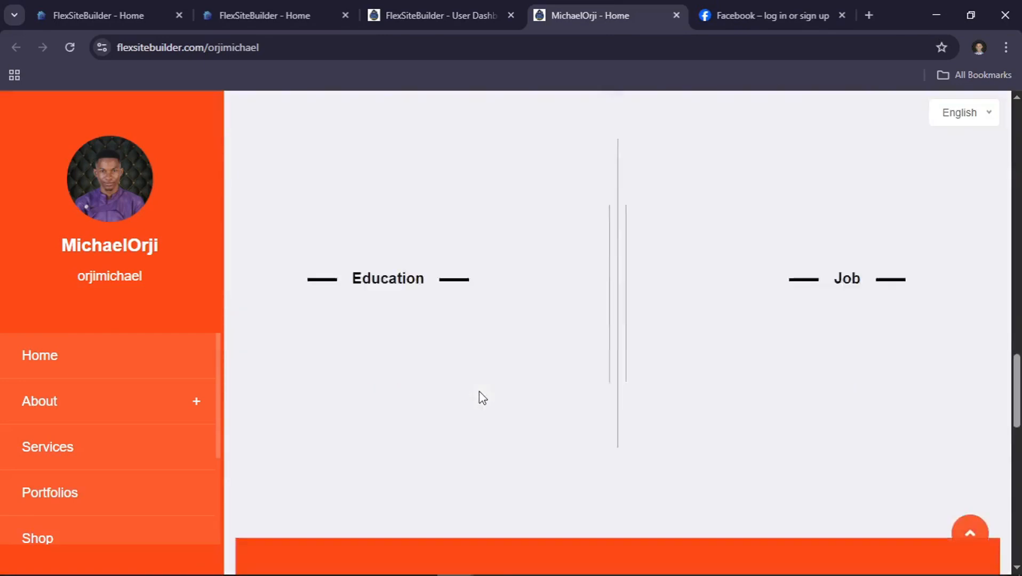
scroll(480, 391, up, 20)
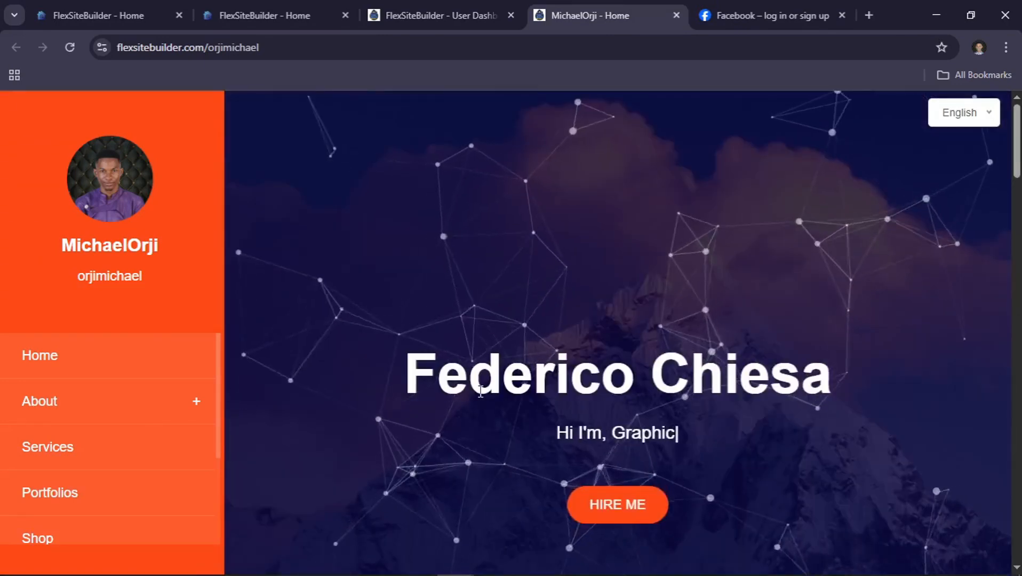
key(alt+Tab)
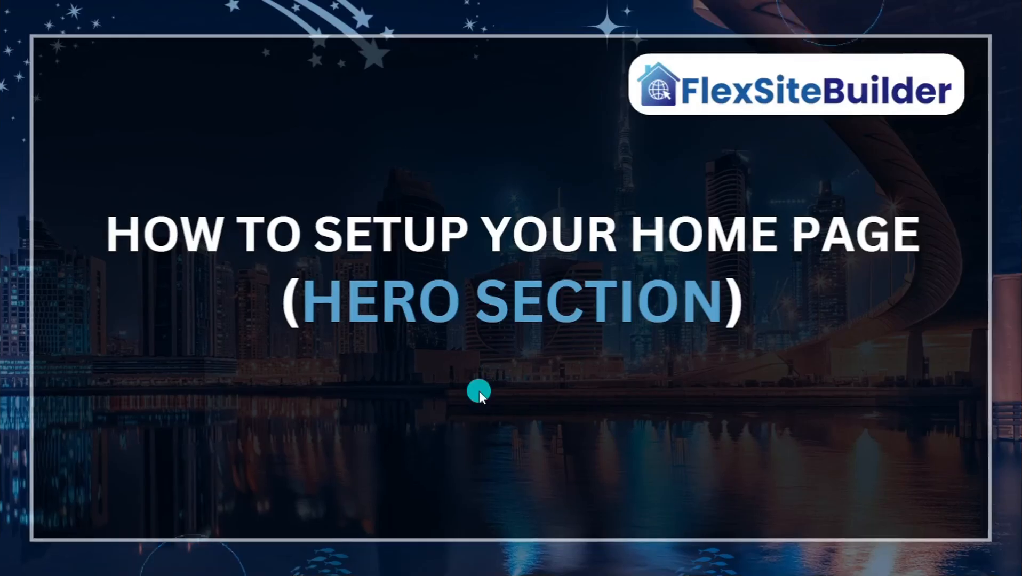